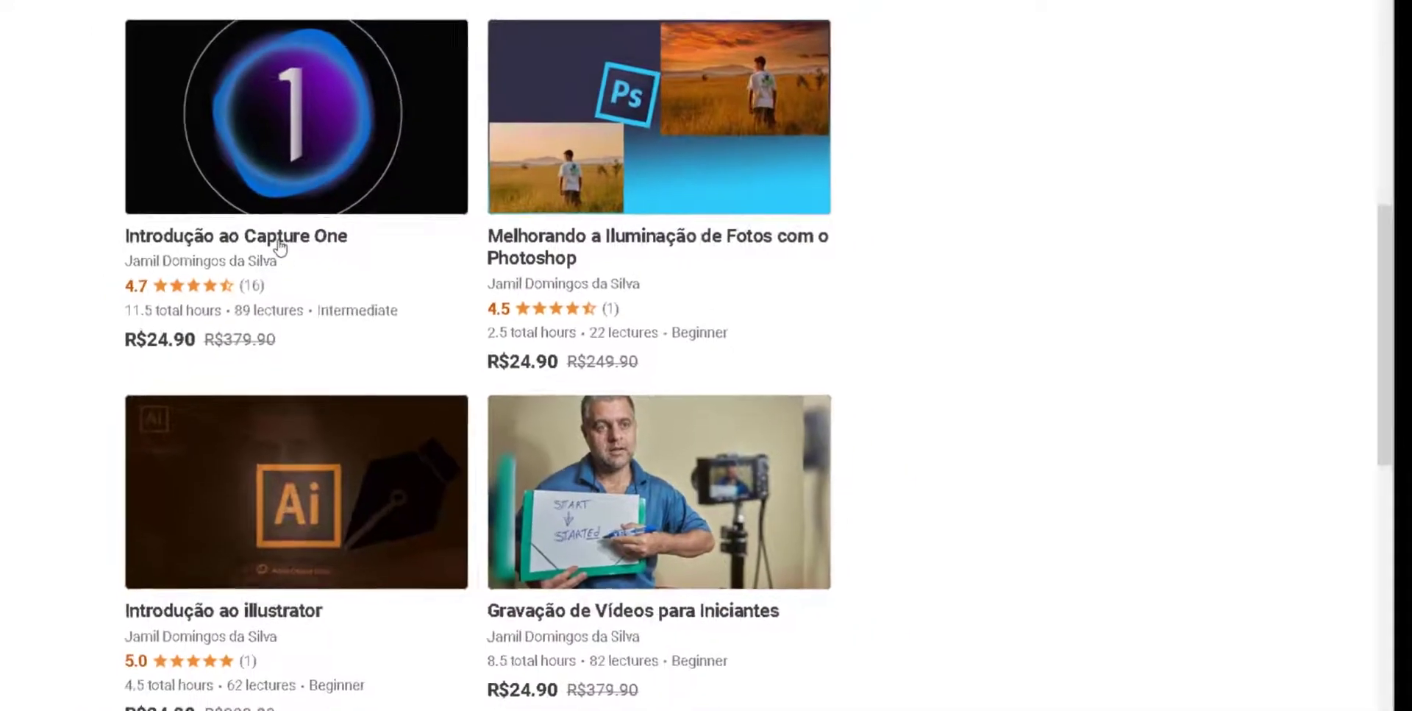
Step: Open the Introdução ao Capture One course page, highlight its 11.5 hours of video, and scroll down
left_click(286, 240)
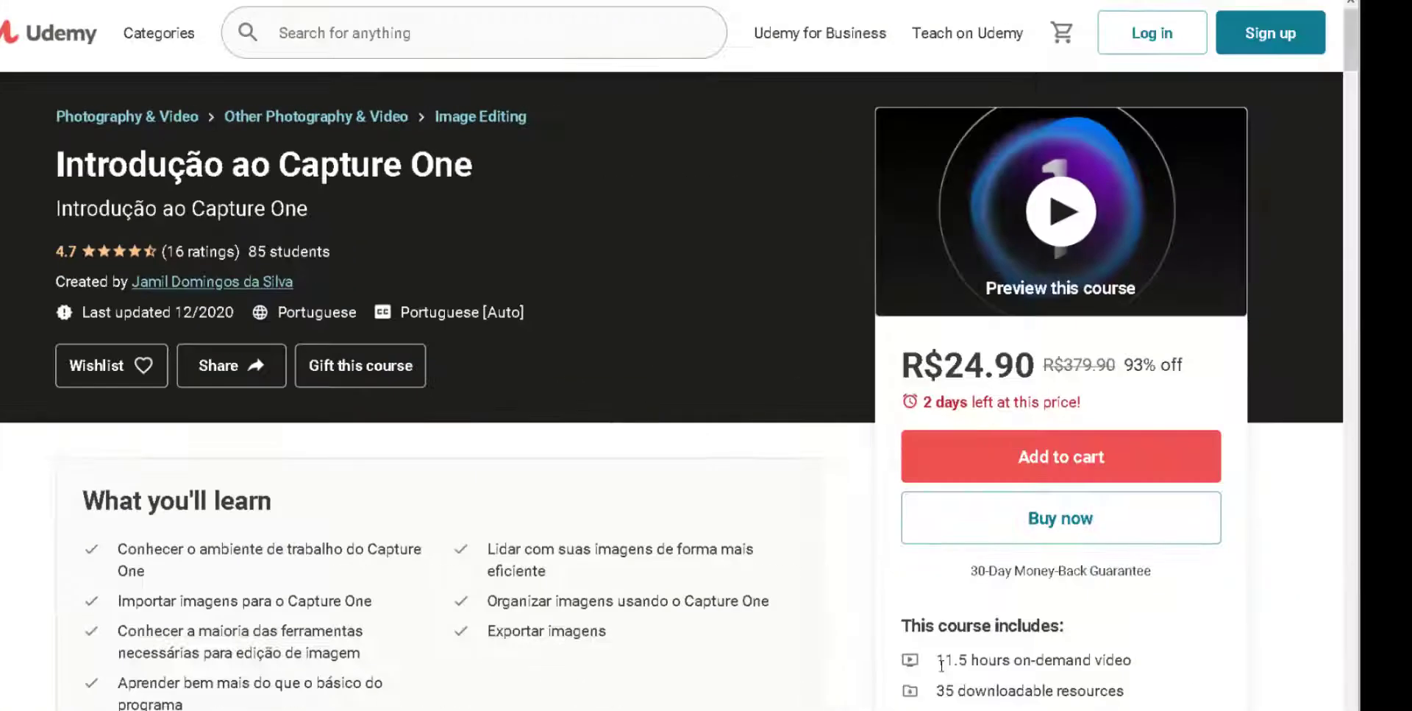
left_click_drag(390, 423, 694, 380)
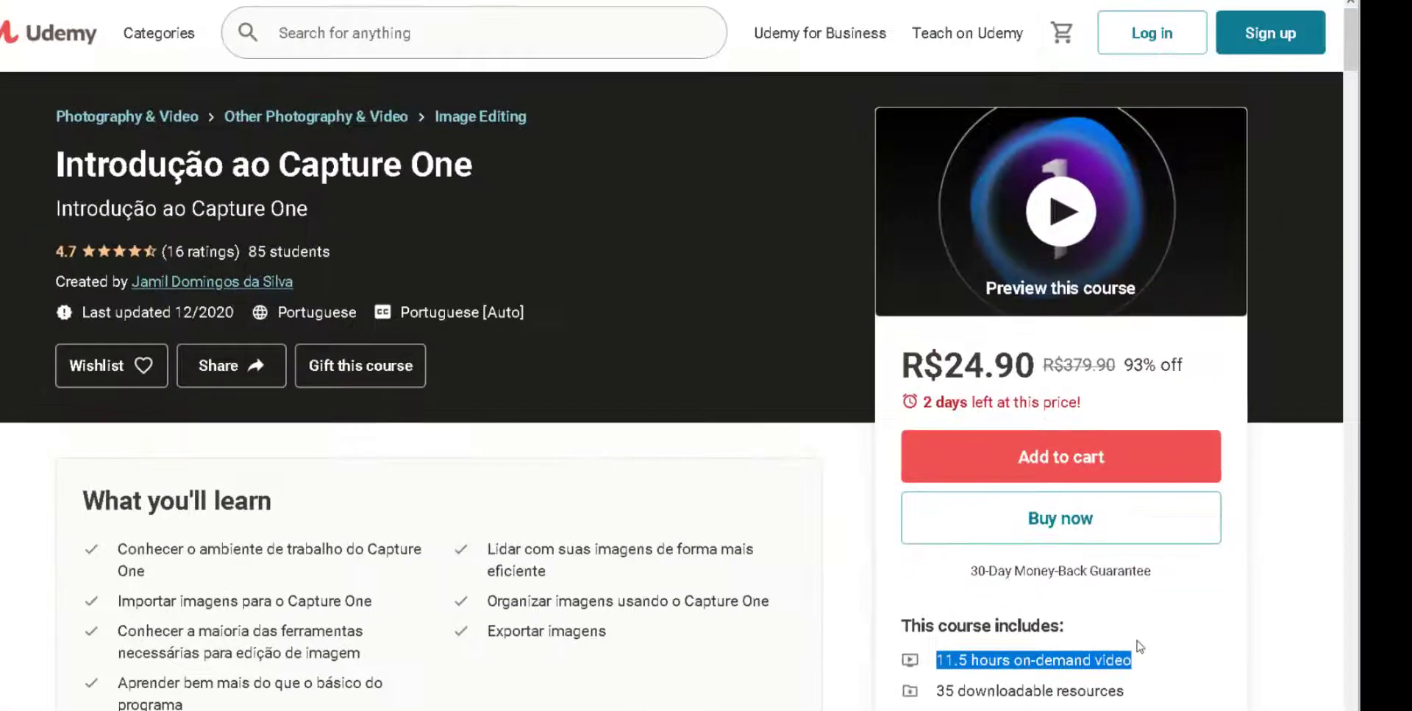
scroll(392, 487, "down", 10)
scroll(395, 488, "down", 3)
scroll(395, 488, "down", 5)
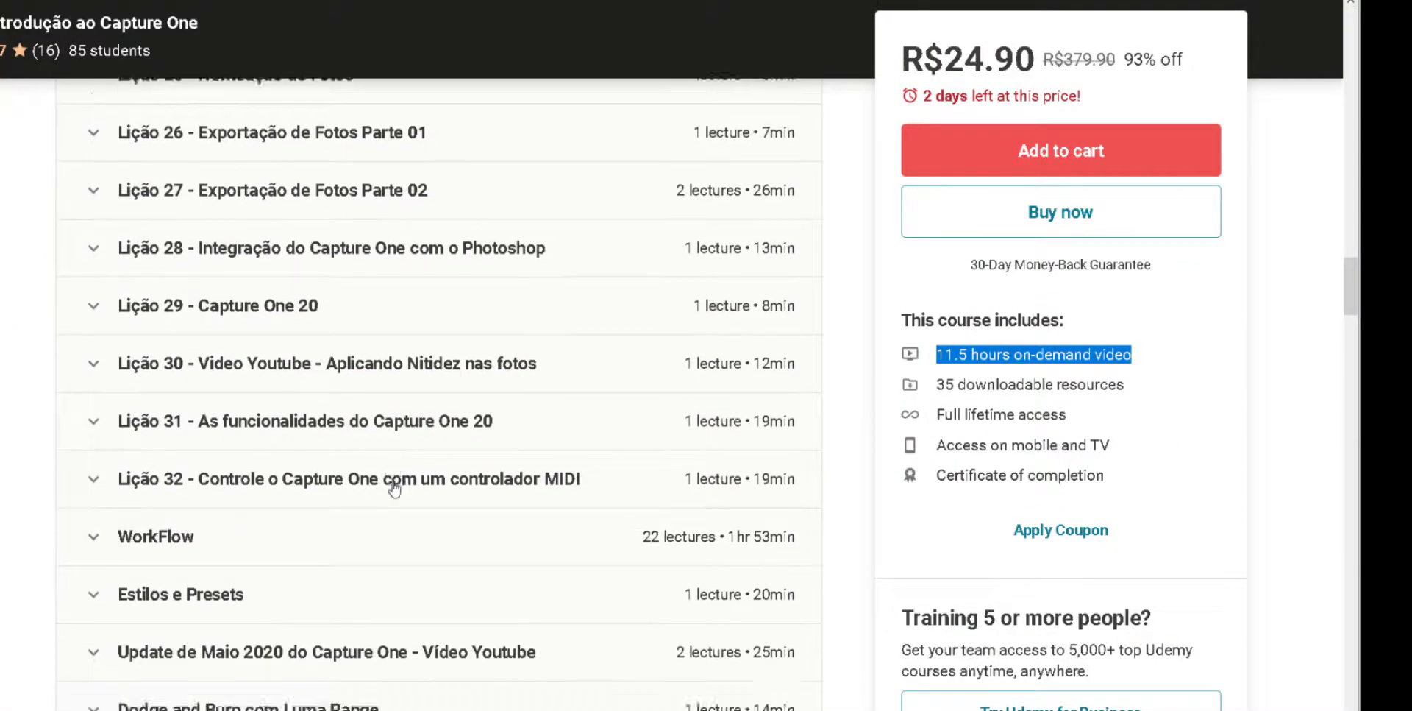
scroll(390, 482, "down", 3)
scroll(394, 489, "down", 3)
Step: Expand and collapse the Tether and Capture One 21 curriculum sections
left_click(92, 290)
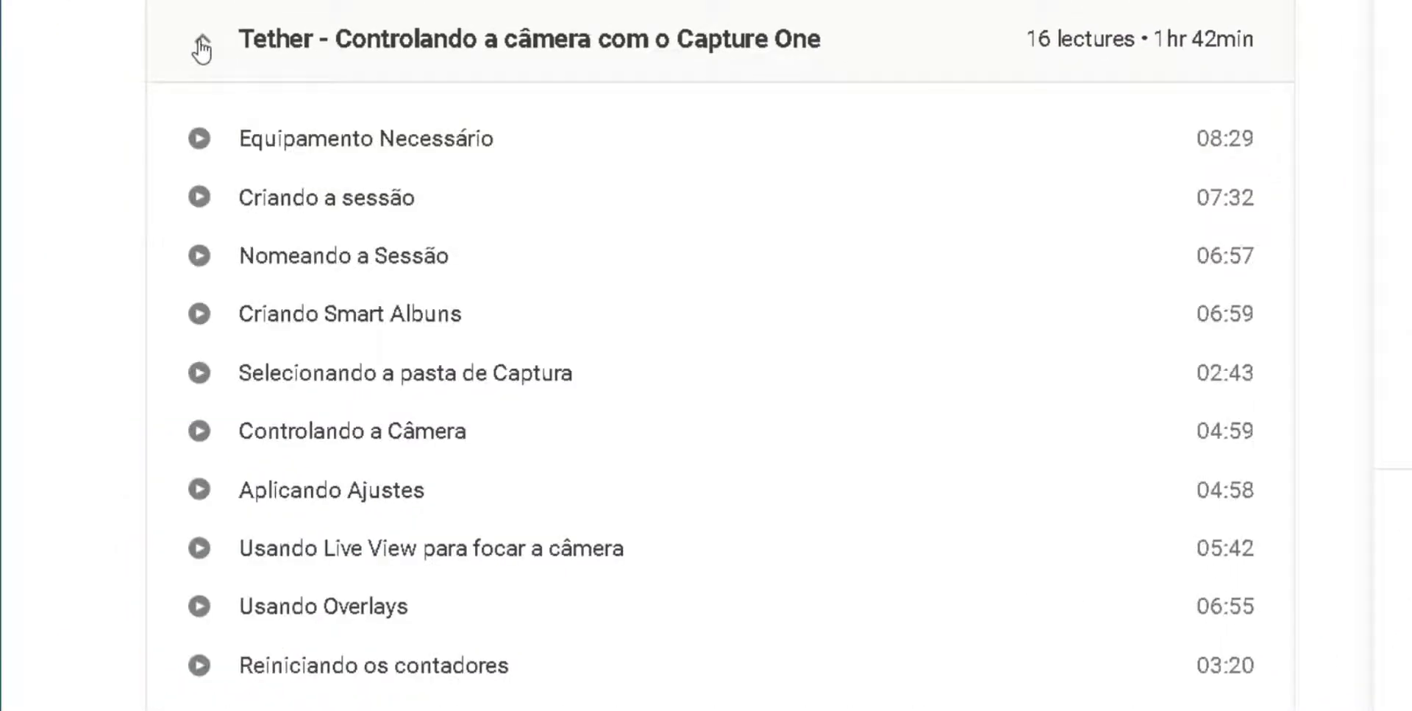
left_click(201, 44)
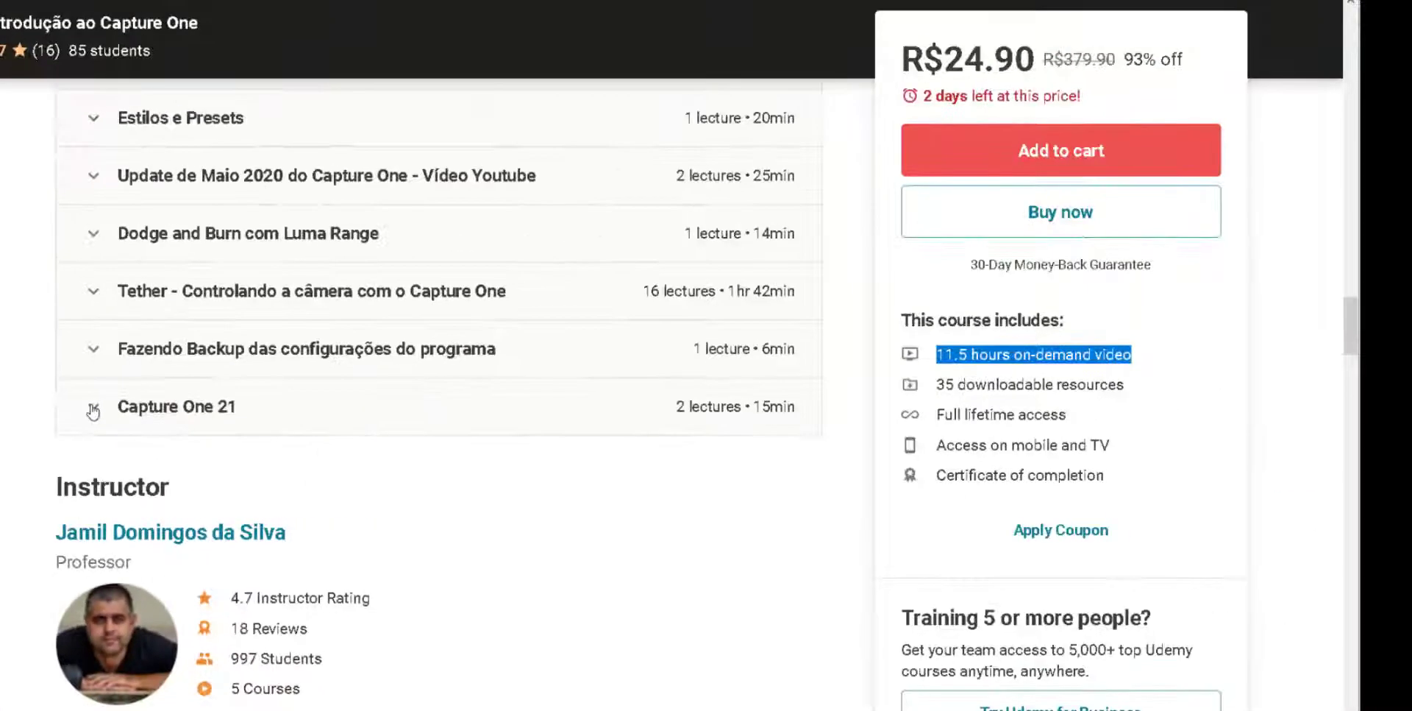
left_click(92, 409)
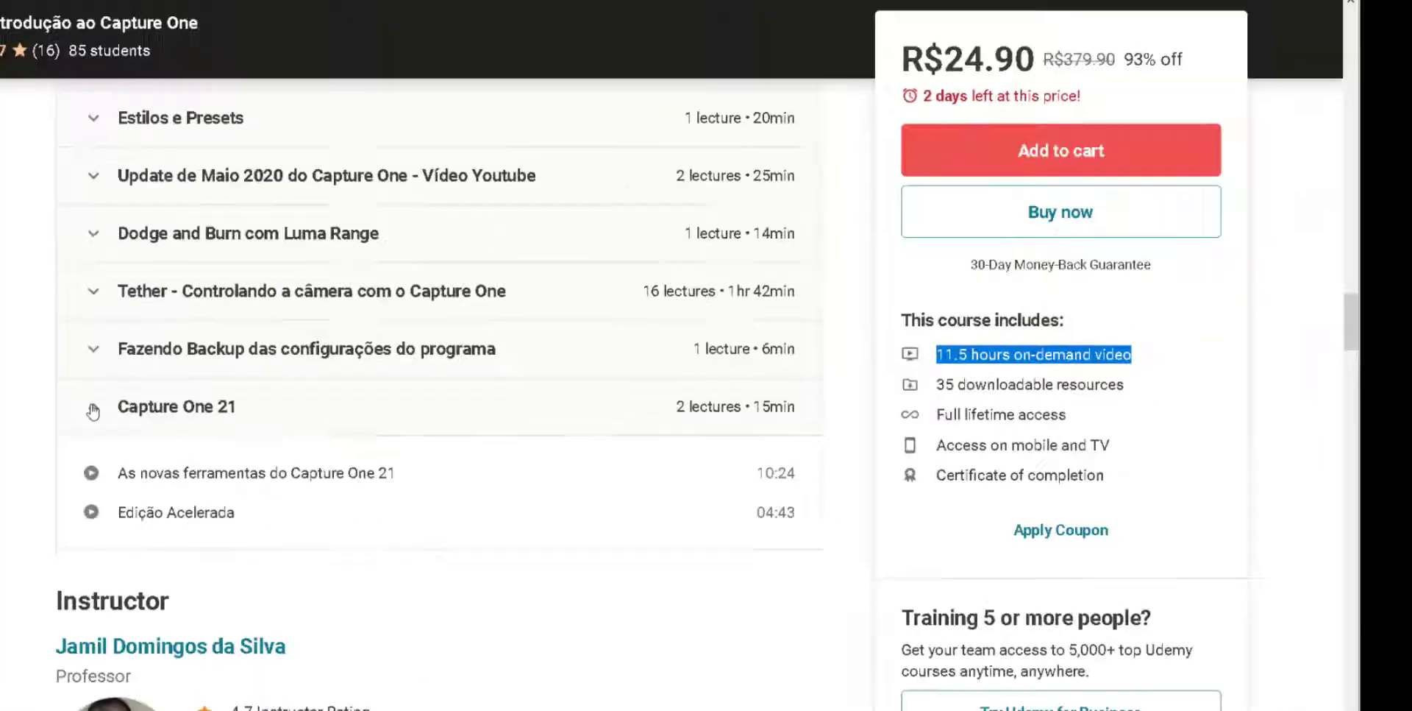
left_click(110, 291)
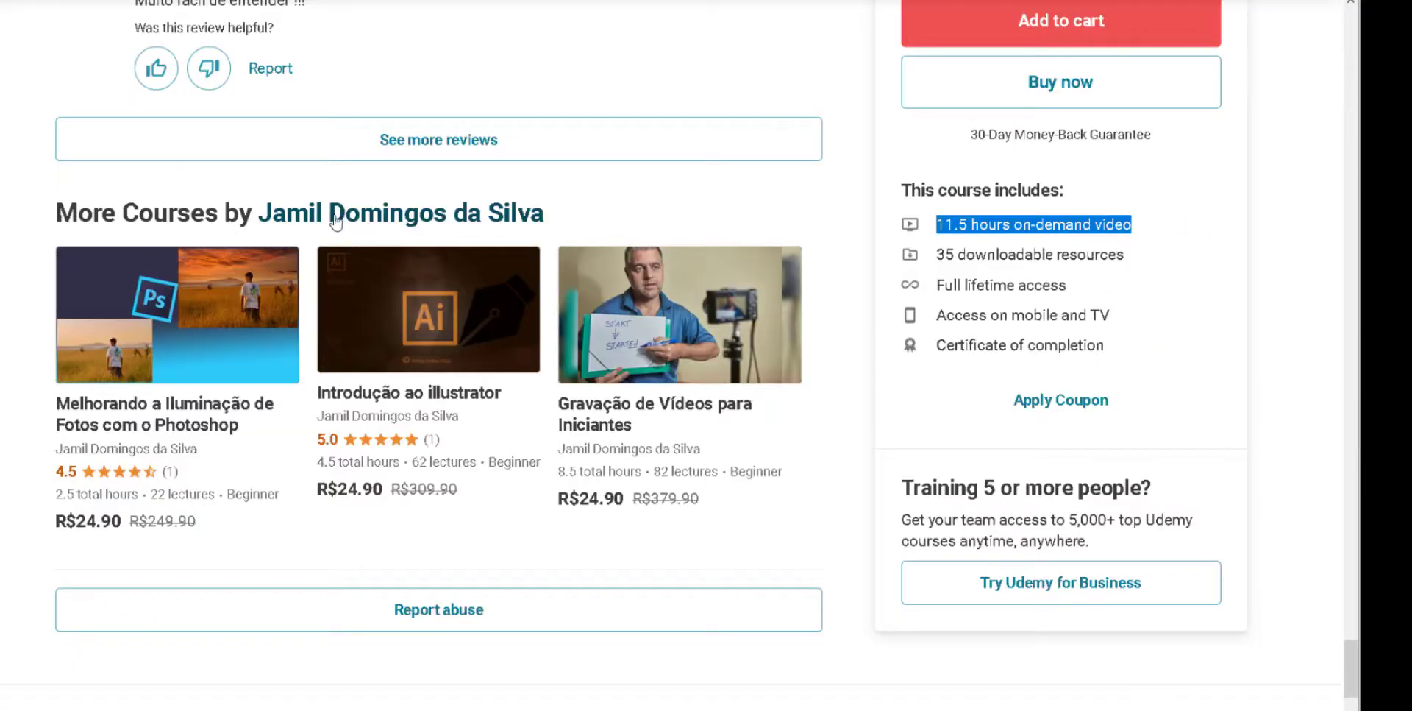
Step: Open the instructor's profile and zoom out until all five courses are visible
left_click(335, 215)
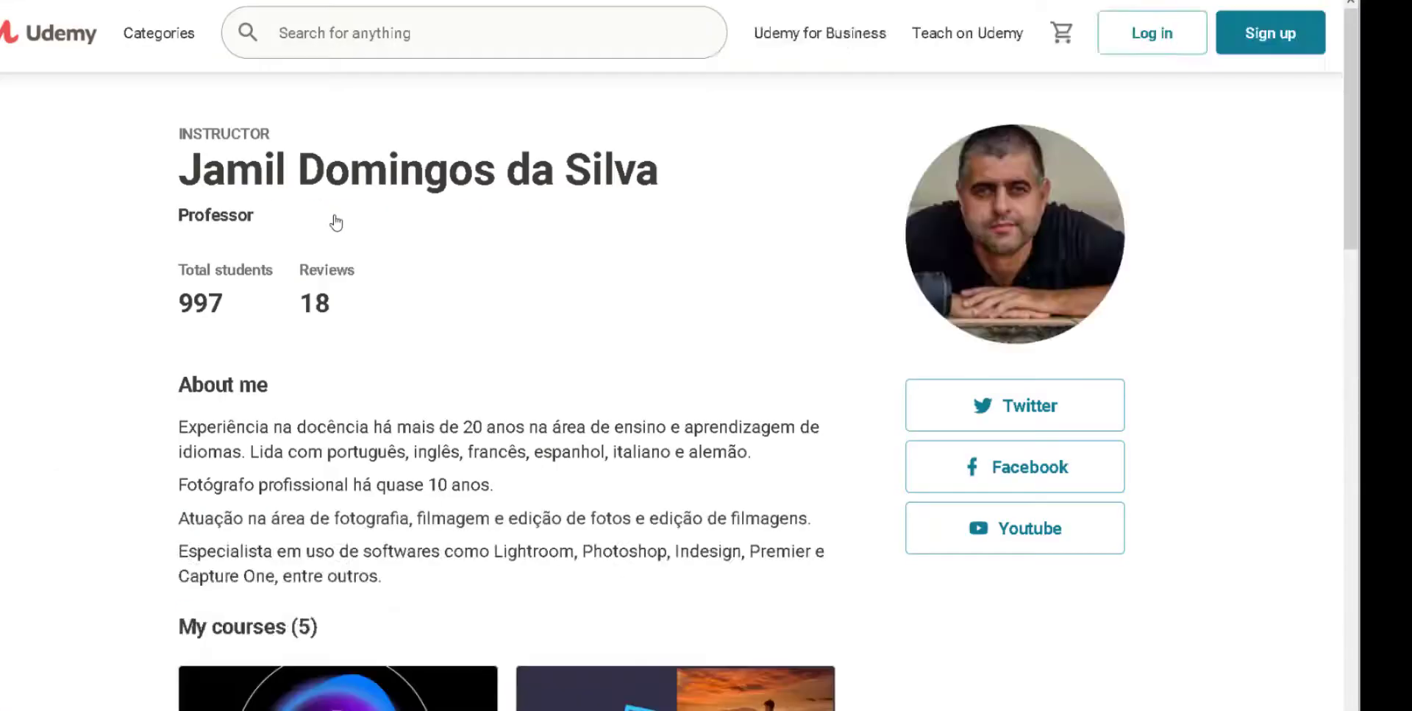
scroll(64, 422, "down", 5)
key("ctrl+minus")
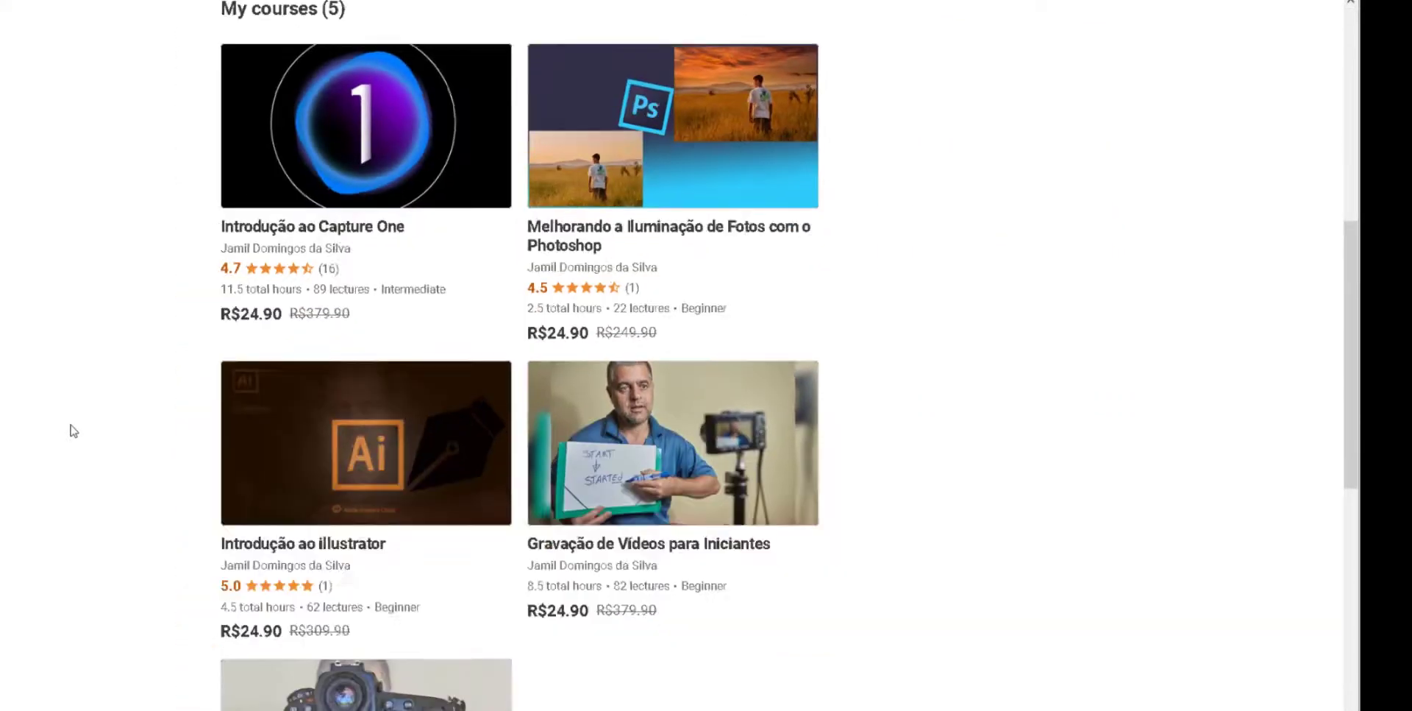
key("ctrl+minus")
key("ctrl+minus")
key("ctrl+minus")
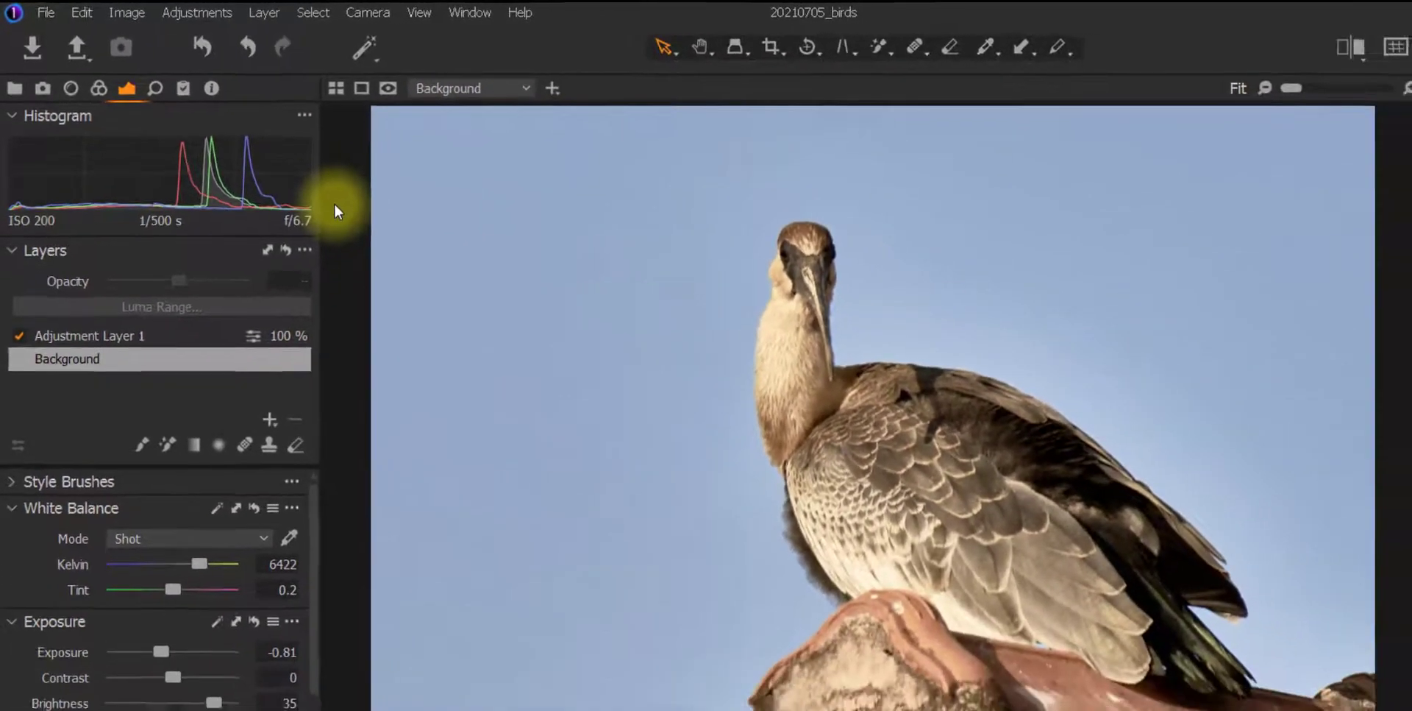
key("ctrl+shift+d")
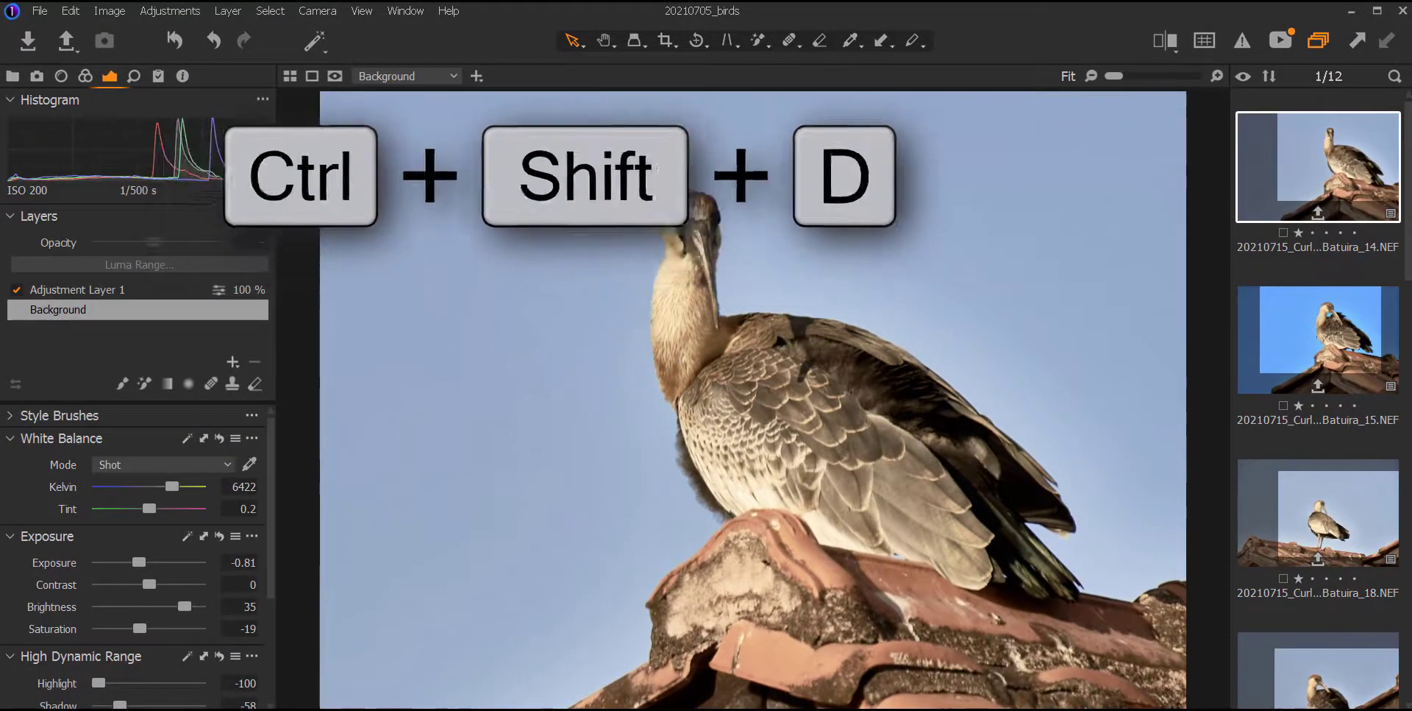
Step: Add two more bird photos to the selection and open Export Images for all three
left_click(68, 50)
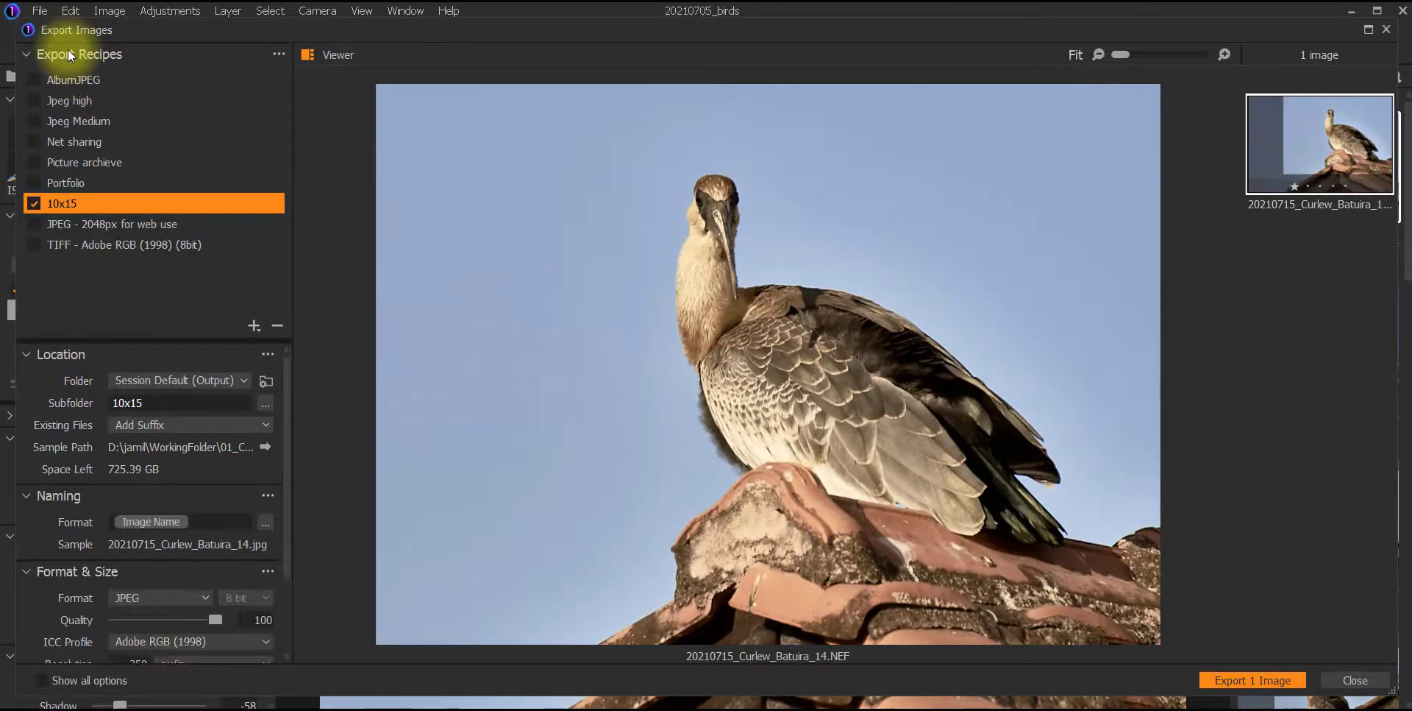
key("Escape")
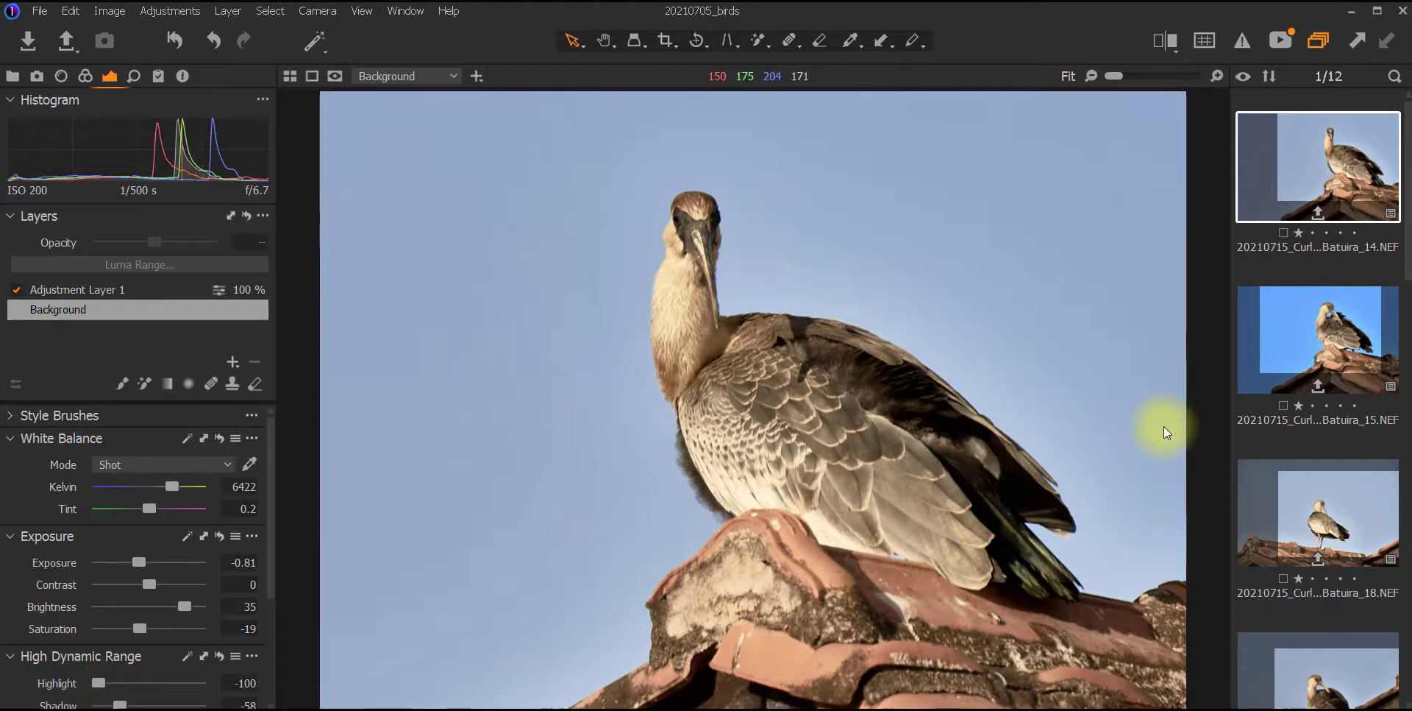
left_click(1314, 527, "shift")
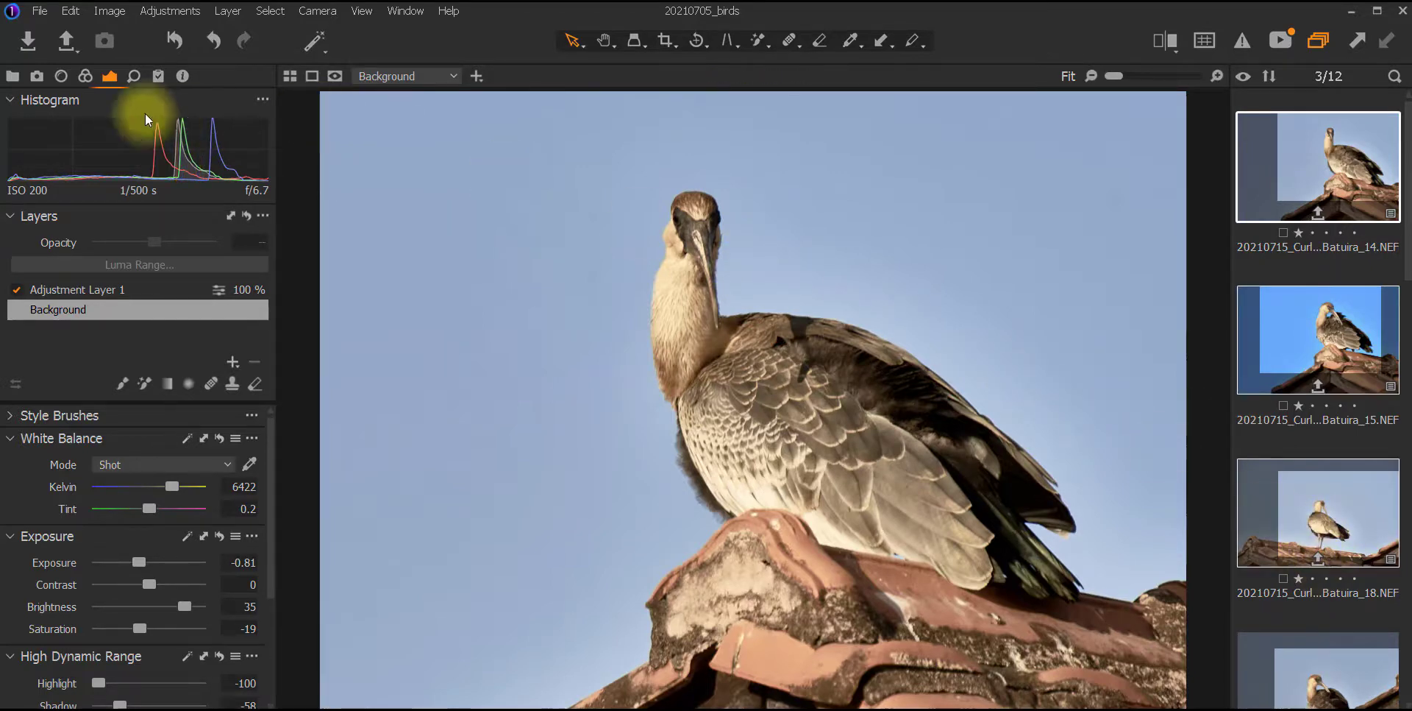
left_click(69, 48)
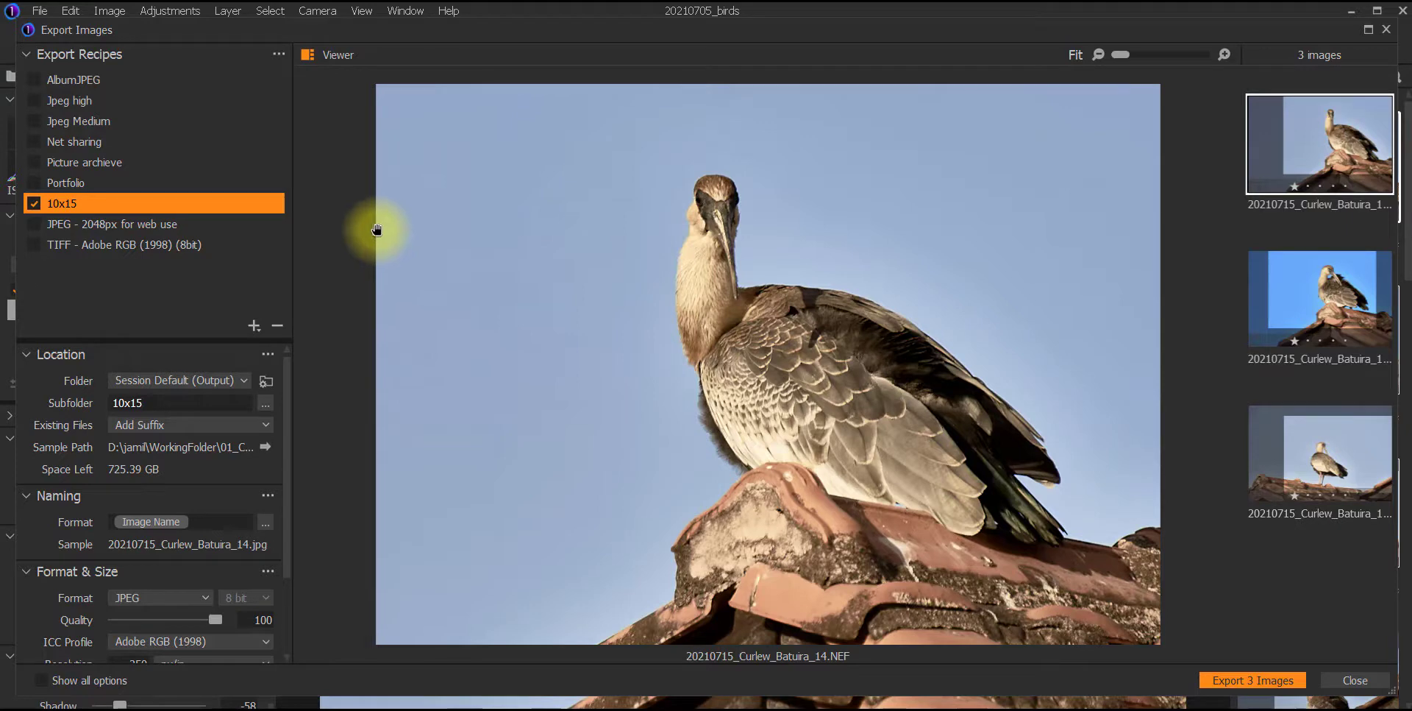
left_click(328, 56)
left_click(329, 56)
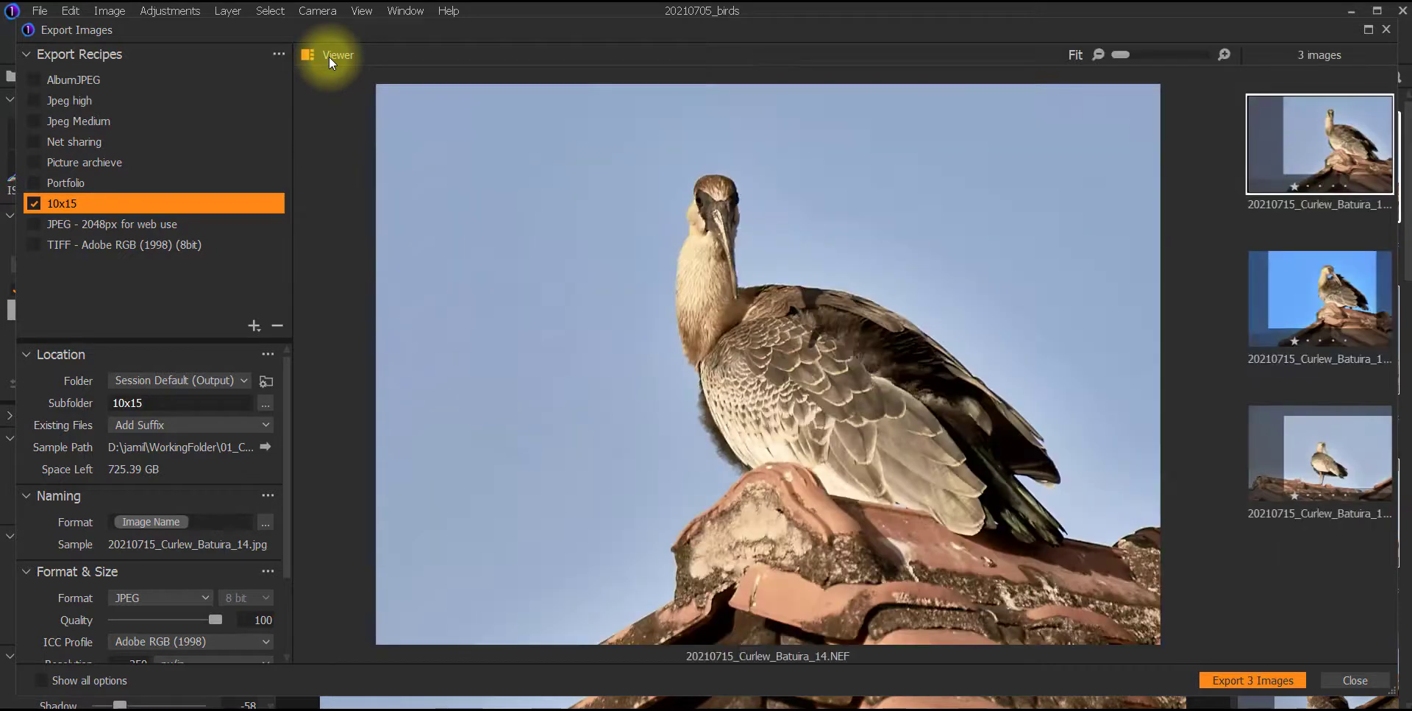
left_click(329, 56)
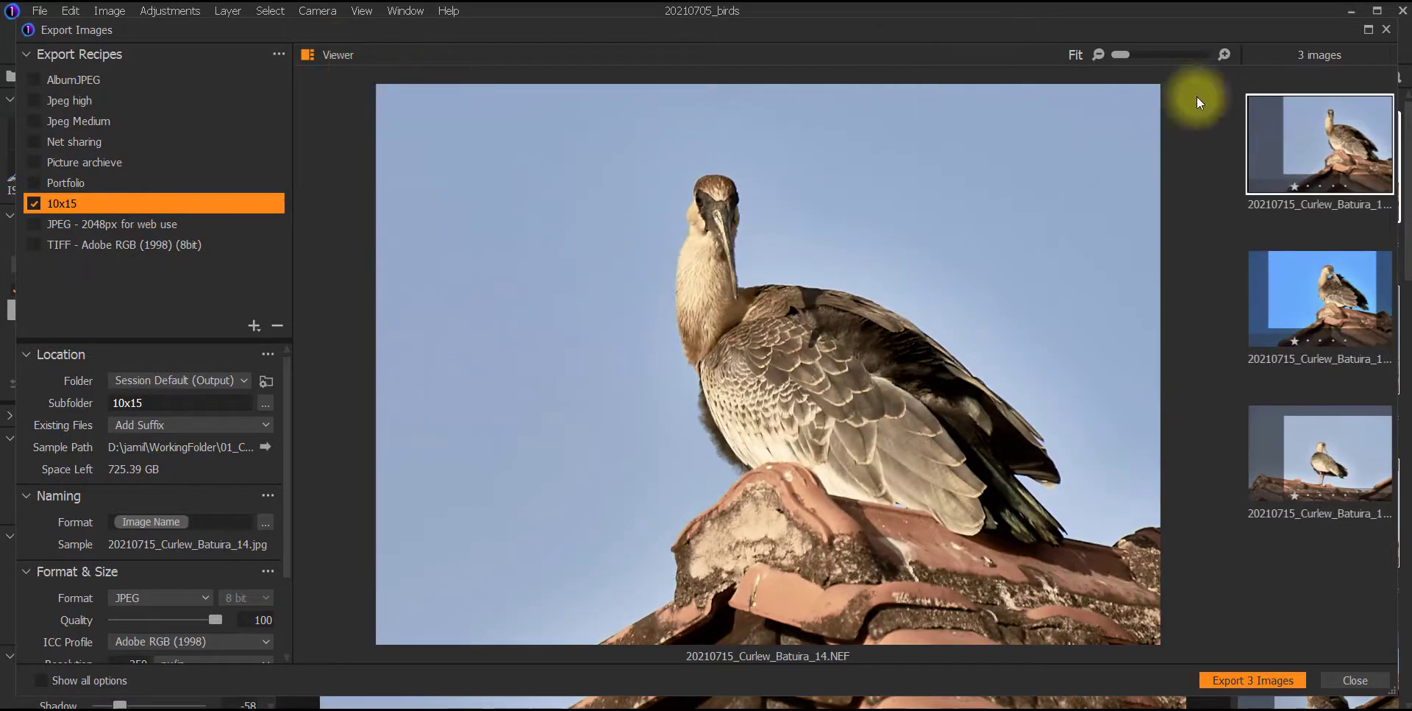
left_click(1226, 53)
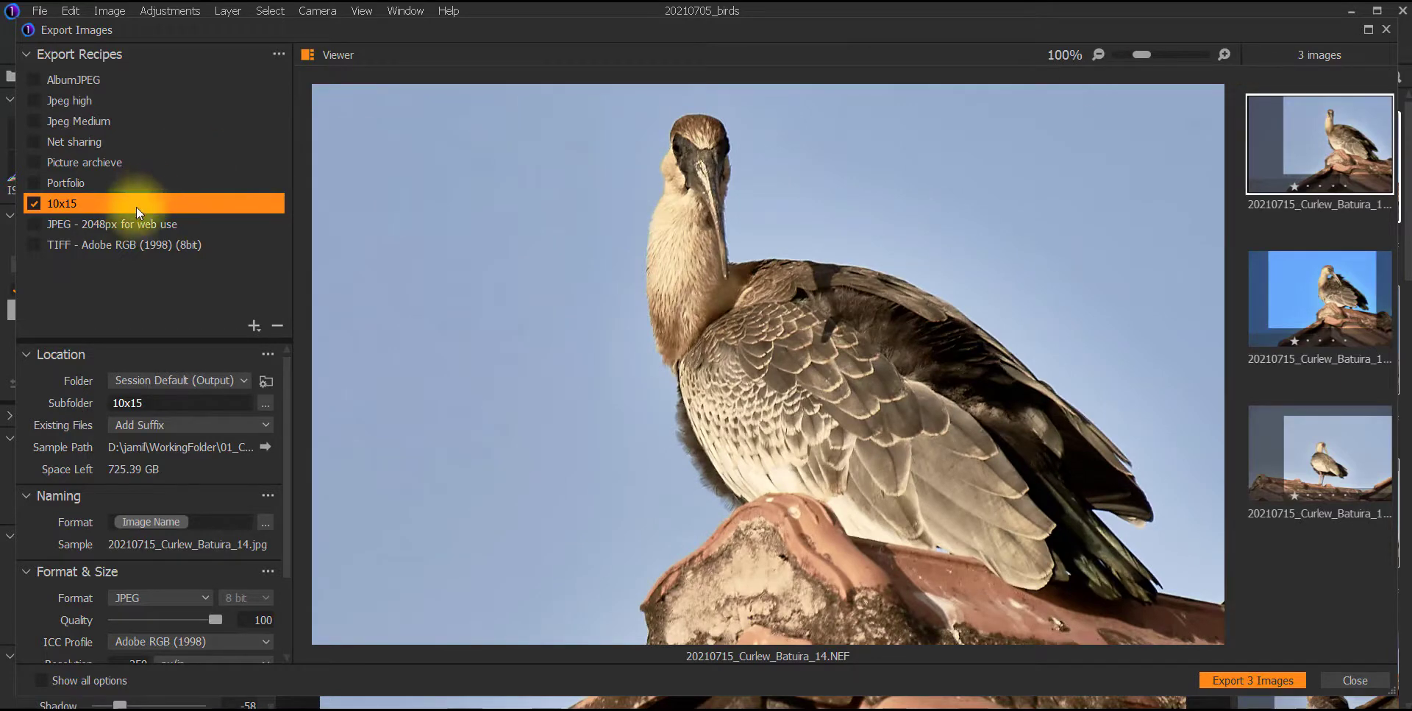
left_click(122, 226)
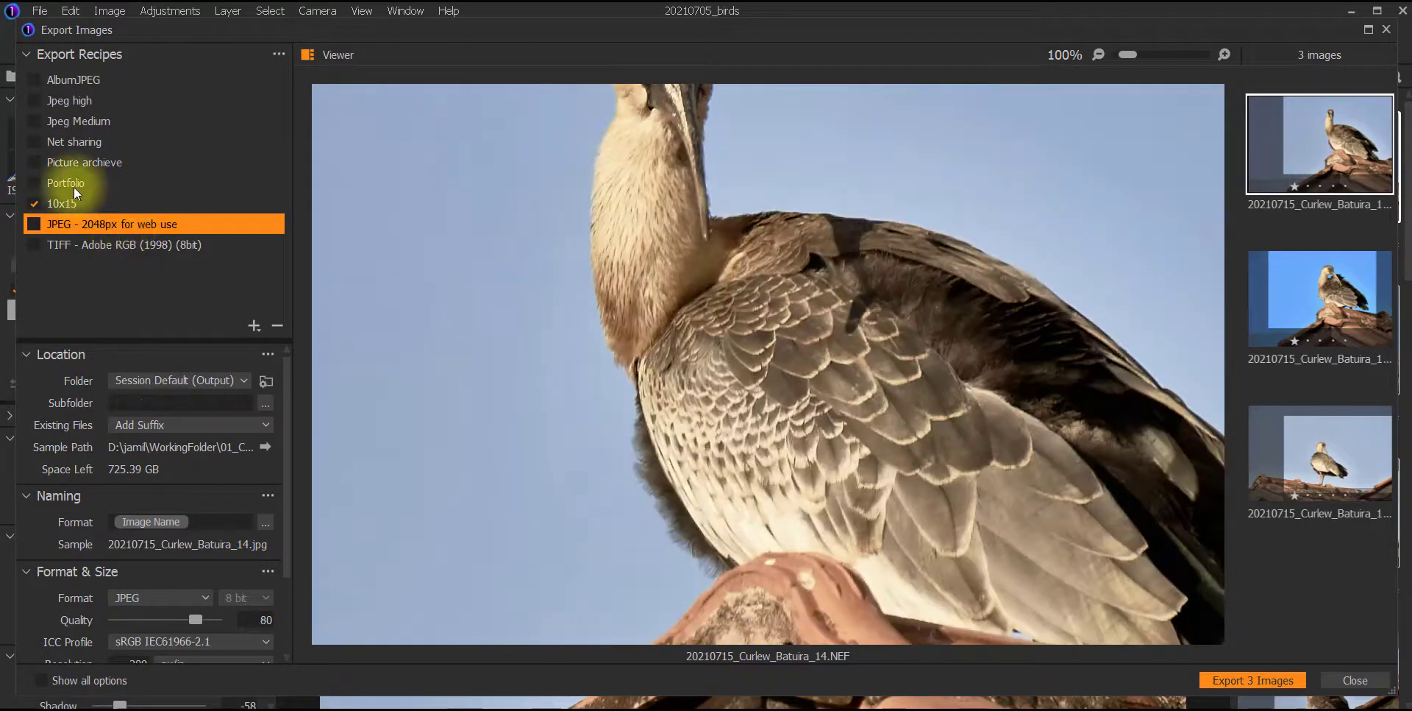
left_click(74, 186)
left_click(72, 164)
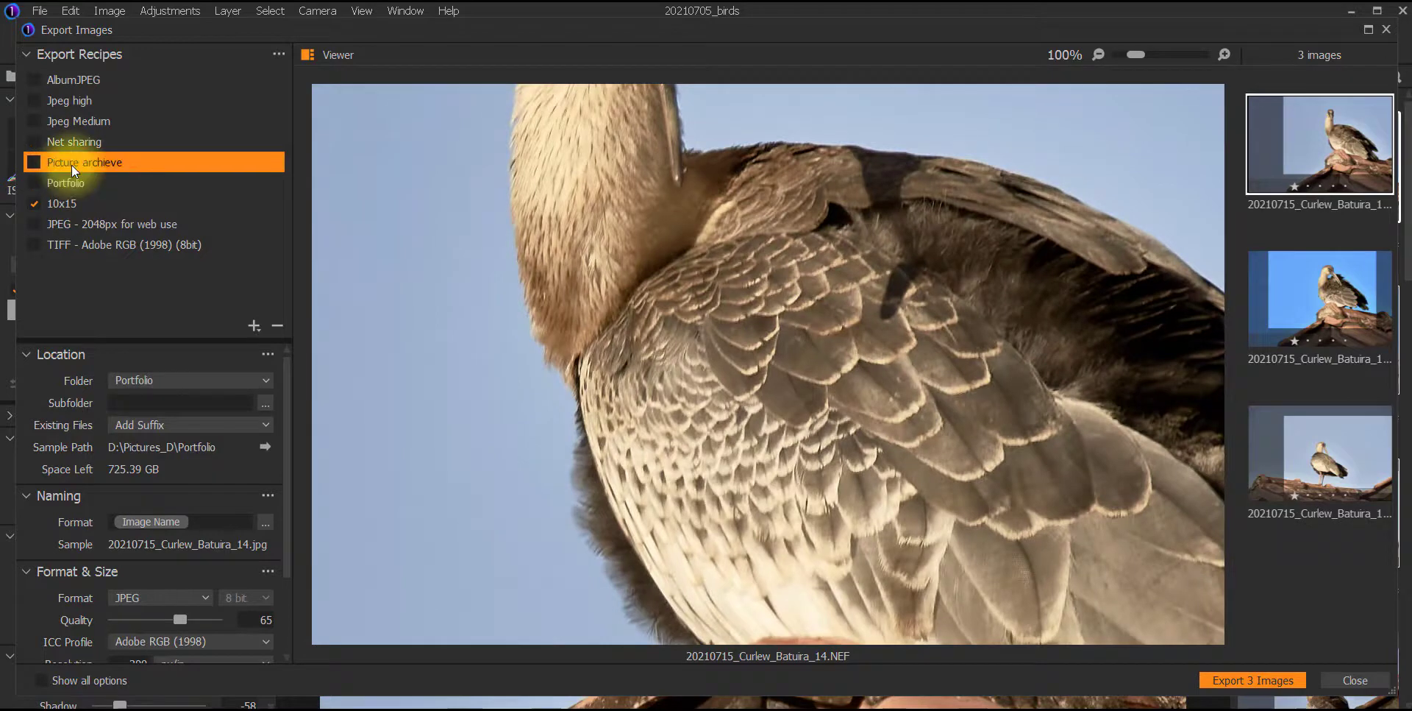
left_click(72, 141)
left_click(70, 120)
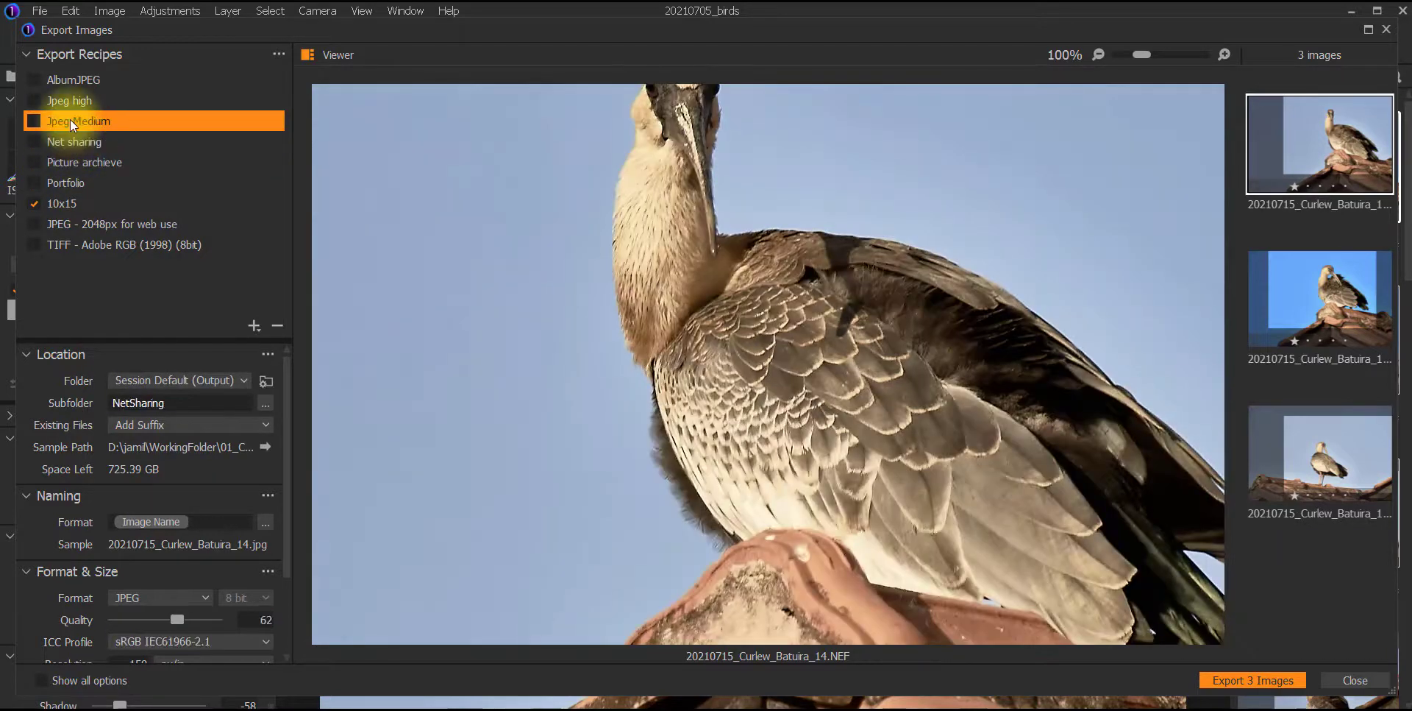
left_click(59, 203)
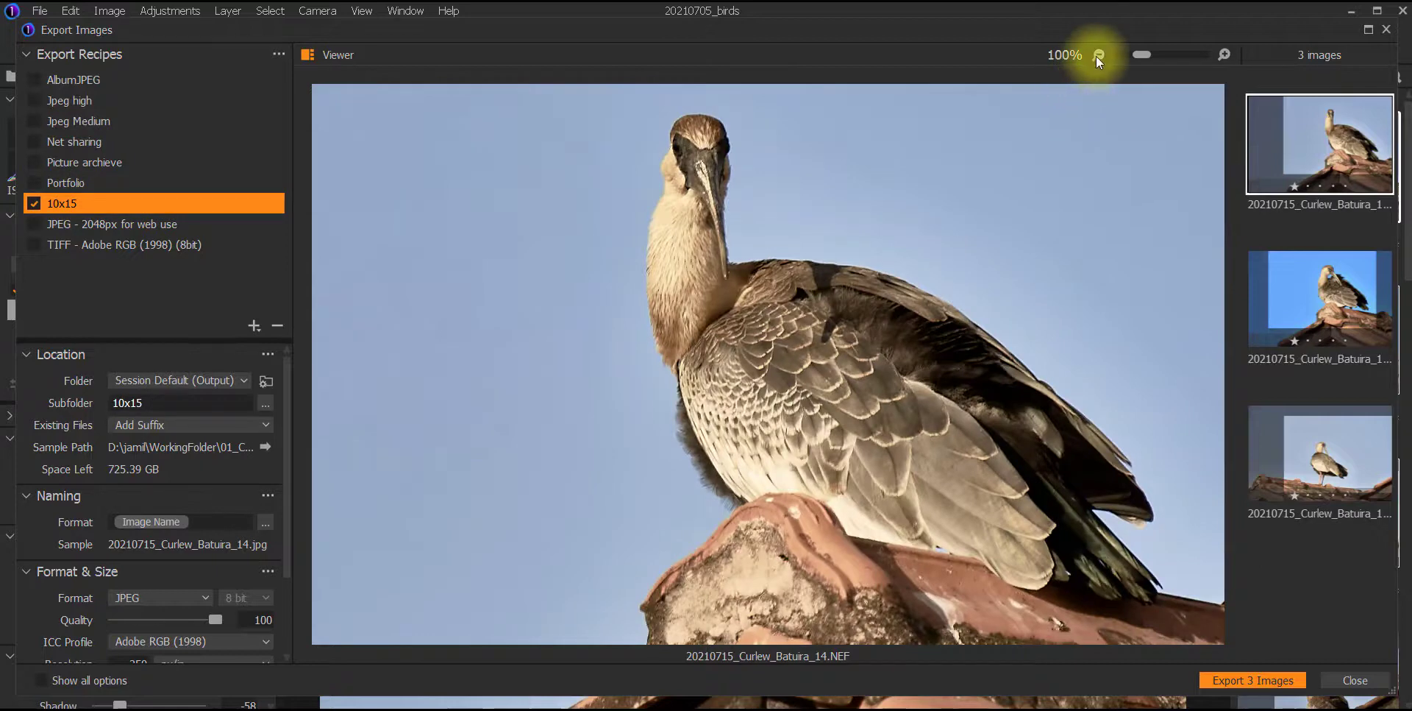
left_click(1097, 56)
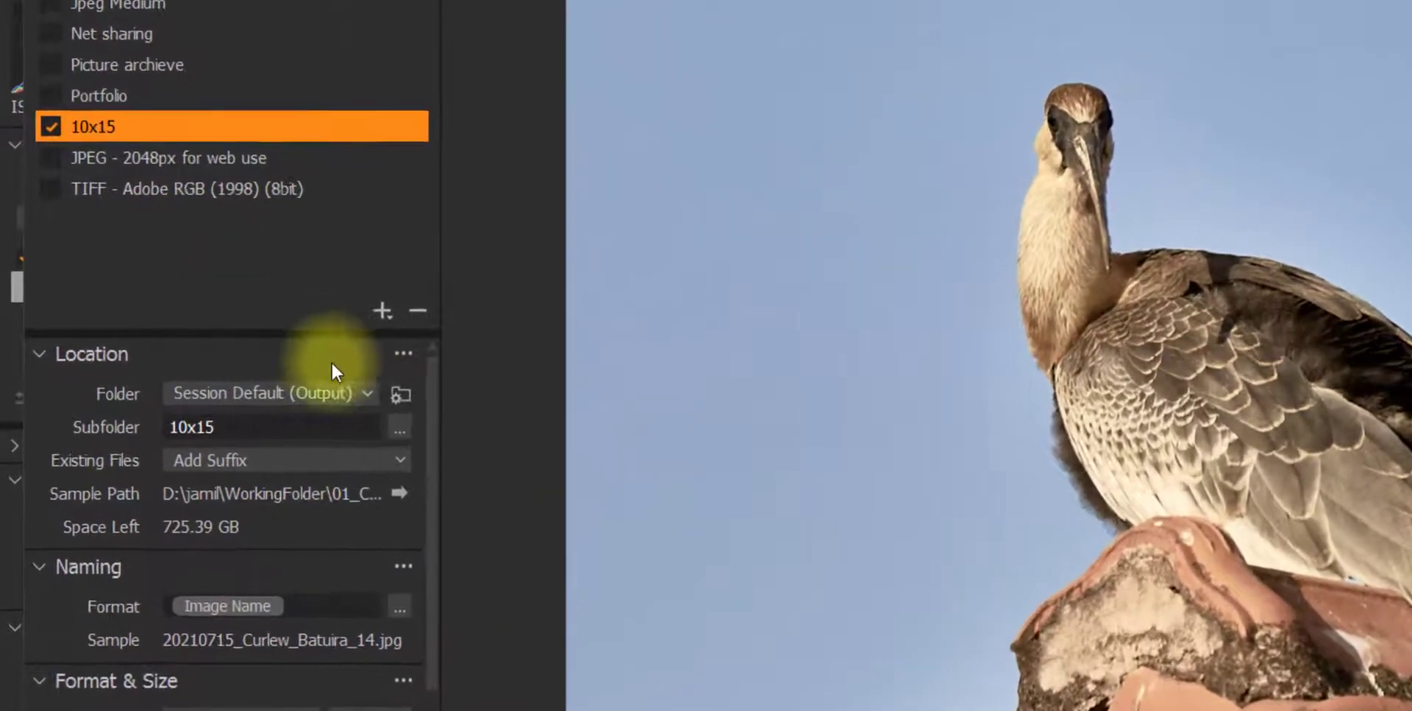
Step: Check the 10x15 recipe's output folder, then scroll to its Image Name naming and JPEG quality-100 settings
left_click(394, 400)
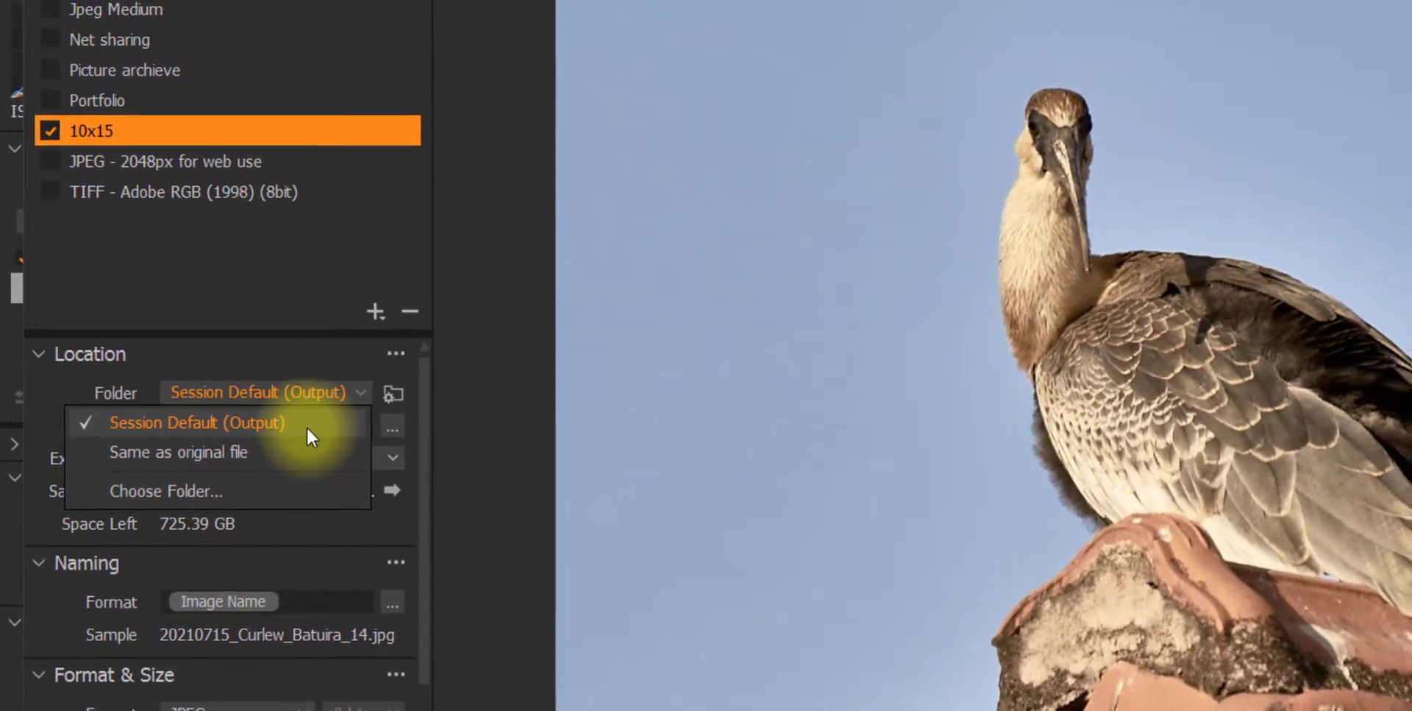
left_click(390, 395)
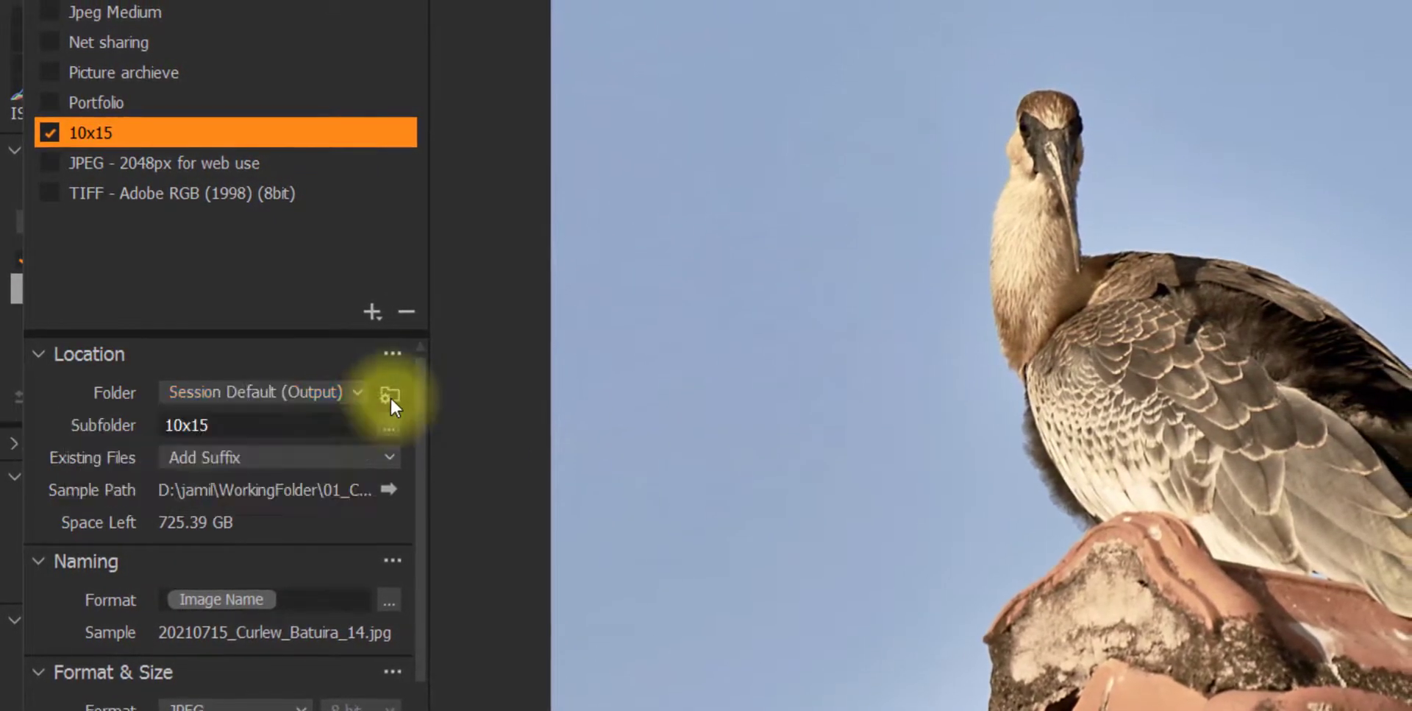
left_click(1161, 434)
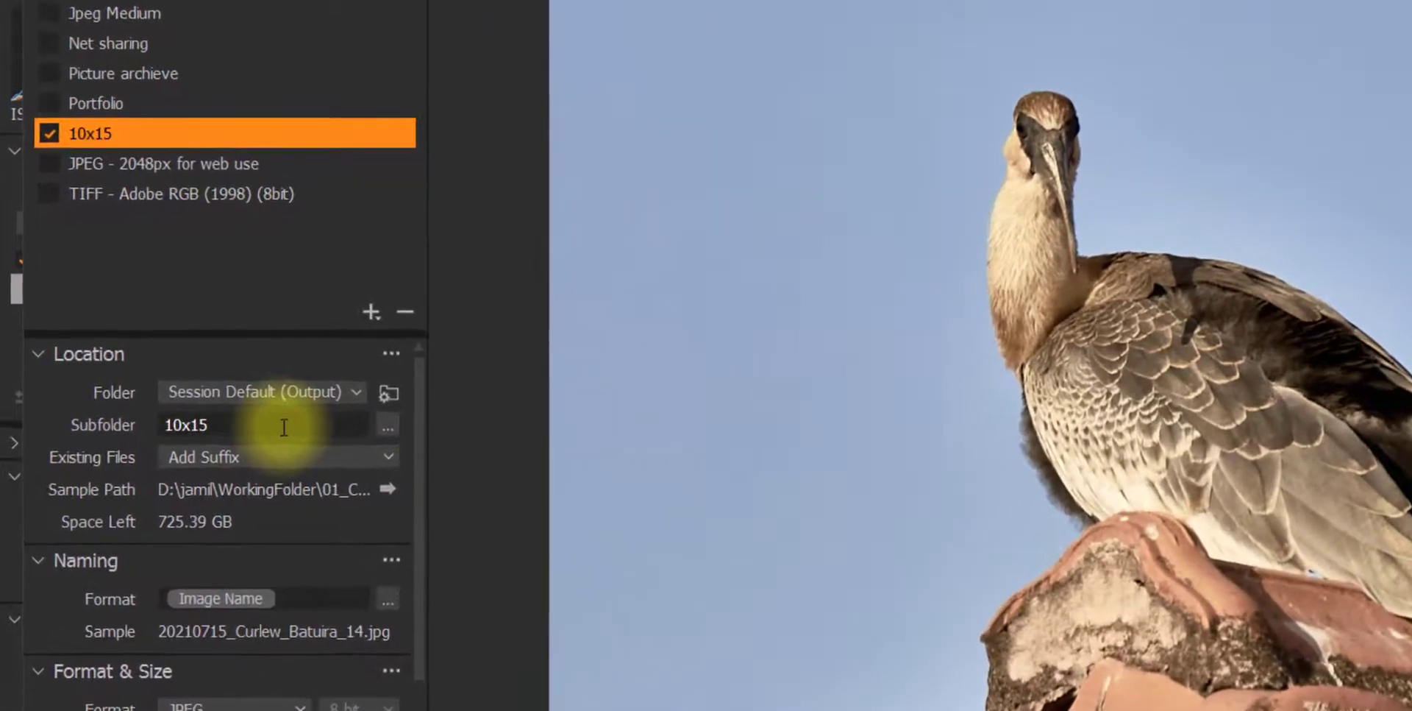
double_click(199, 441)
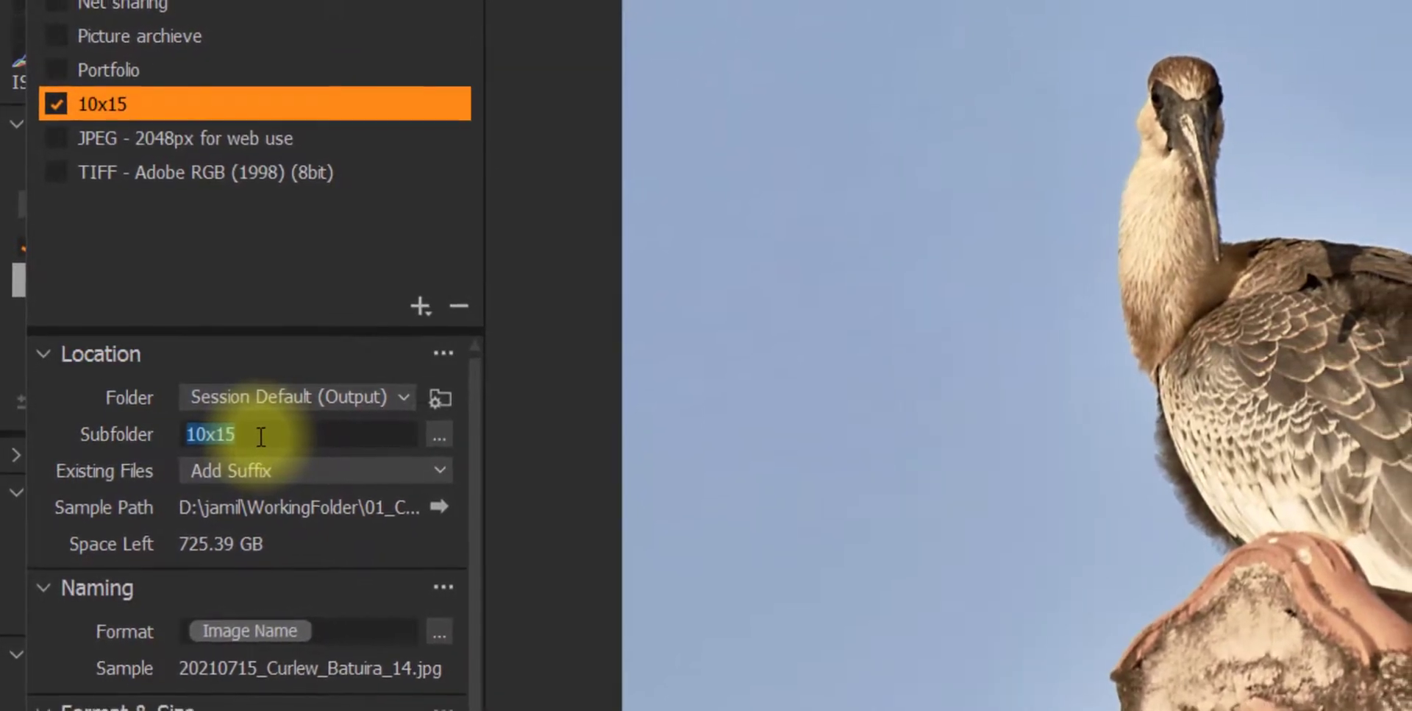
scroll(254, 436, "down", 2)
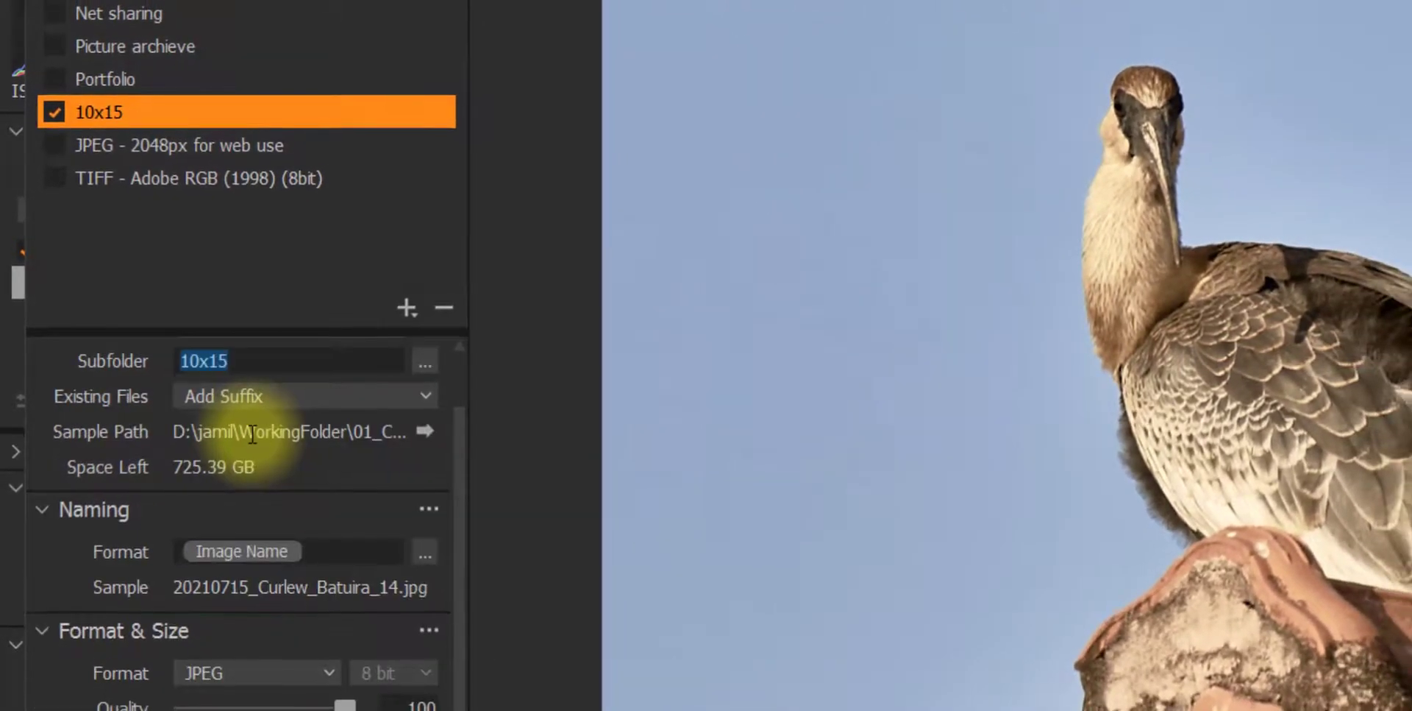
scroll(253, 434, "down", 2)
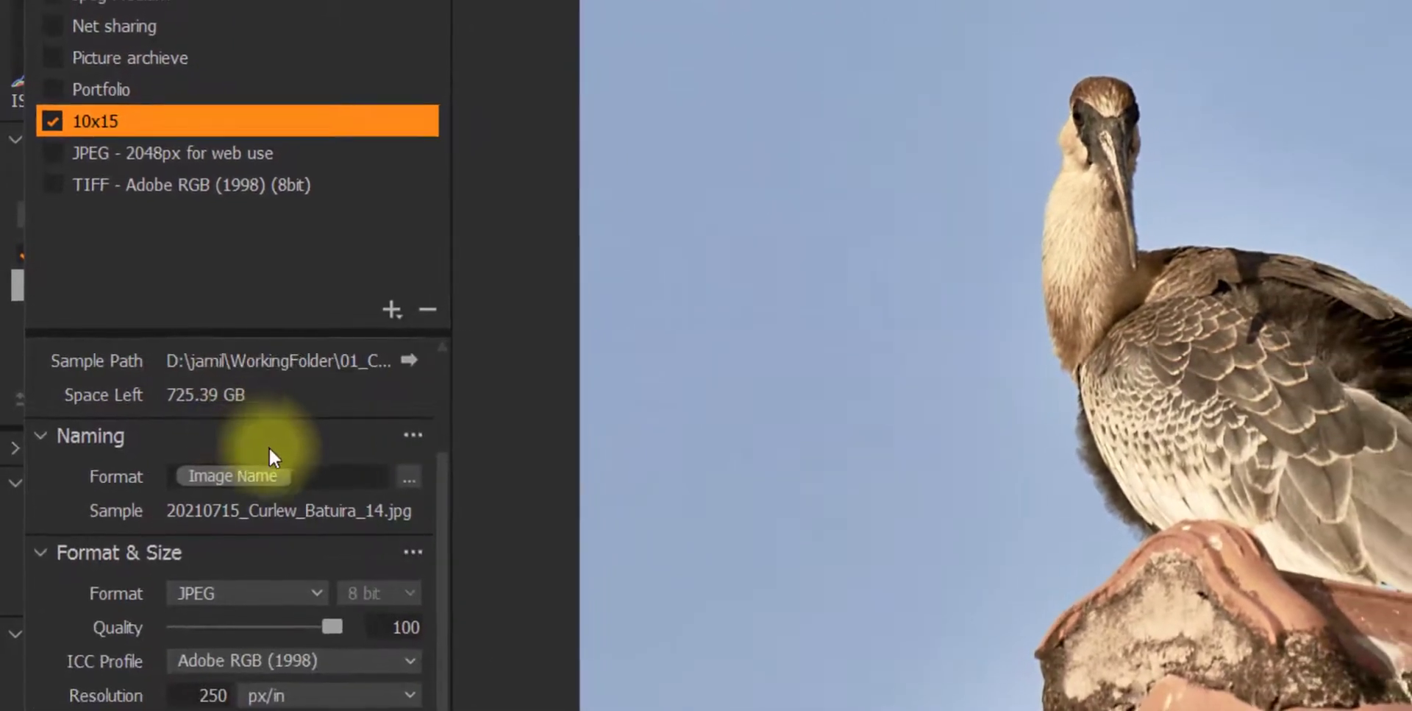
left_click(396, 477)
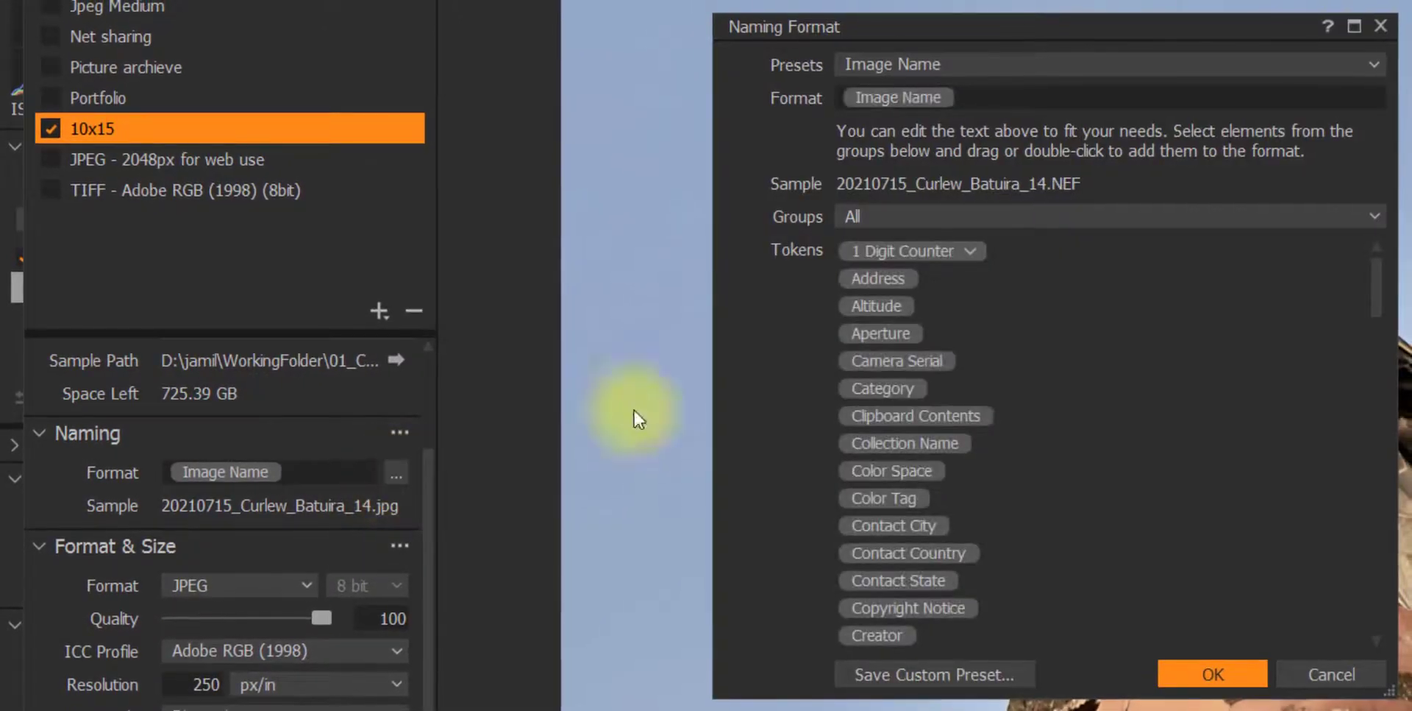
scroll(1019, 357, "down", 5)
scroll(1021, 360, "down", 1)
scroll(1020, 360, "down", 3)
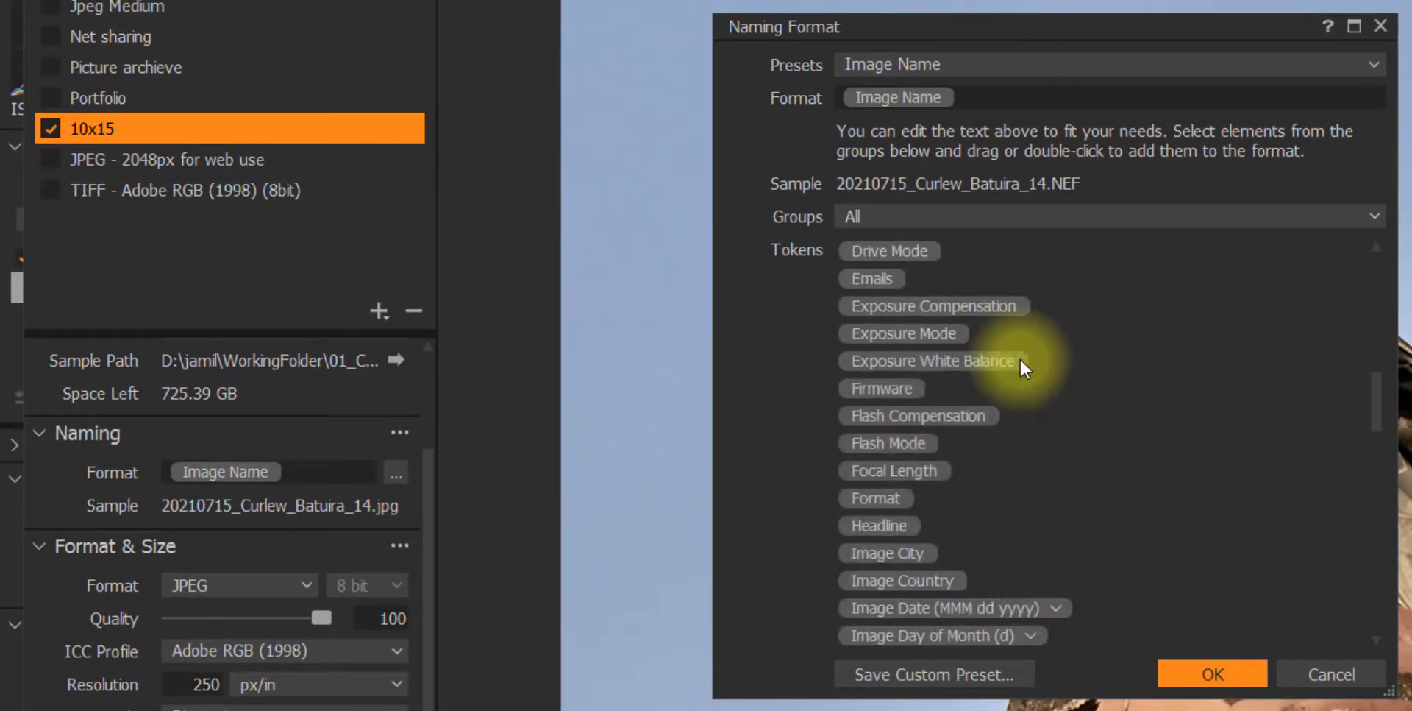
scroll(1020, 360, "down", 4)
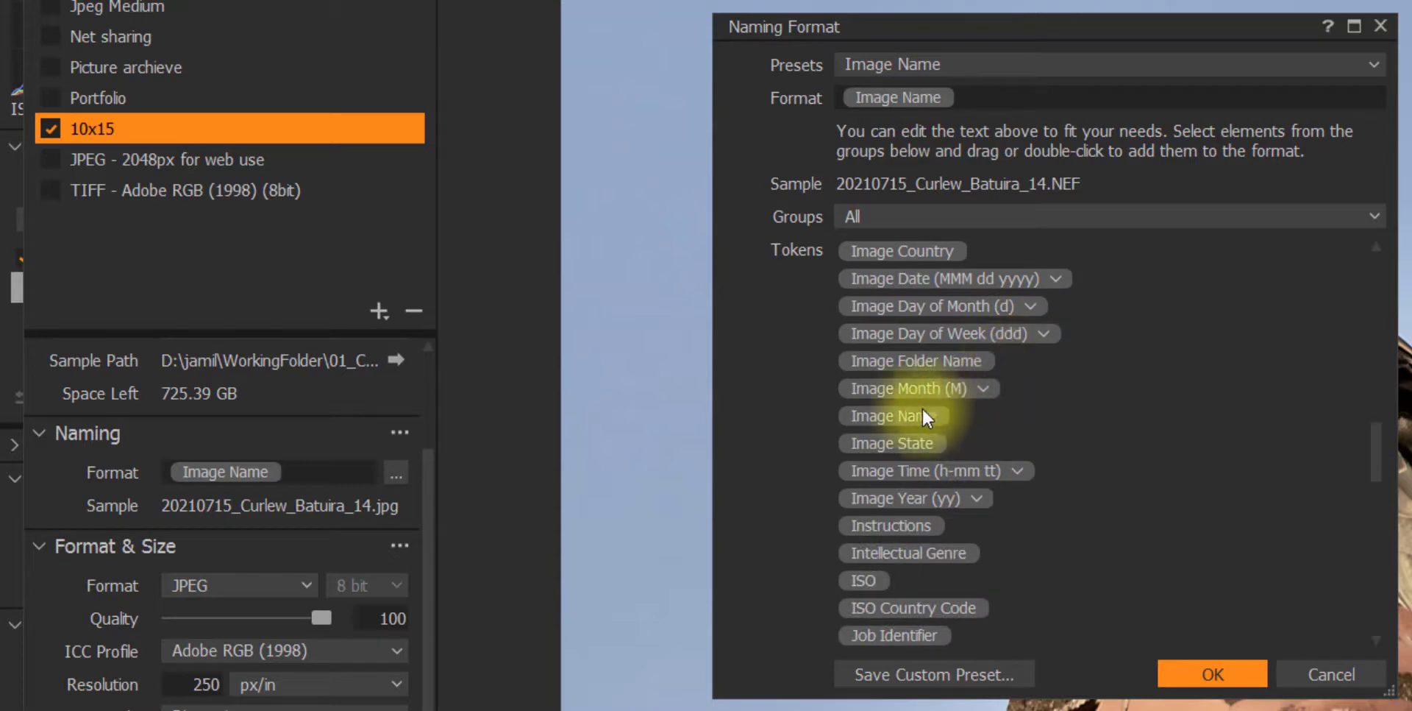
mouse_move(900, 412)
left_mouse_down()
mouse_move(958, 72)
mouse_move(1018, 400)
left_mouse_up()
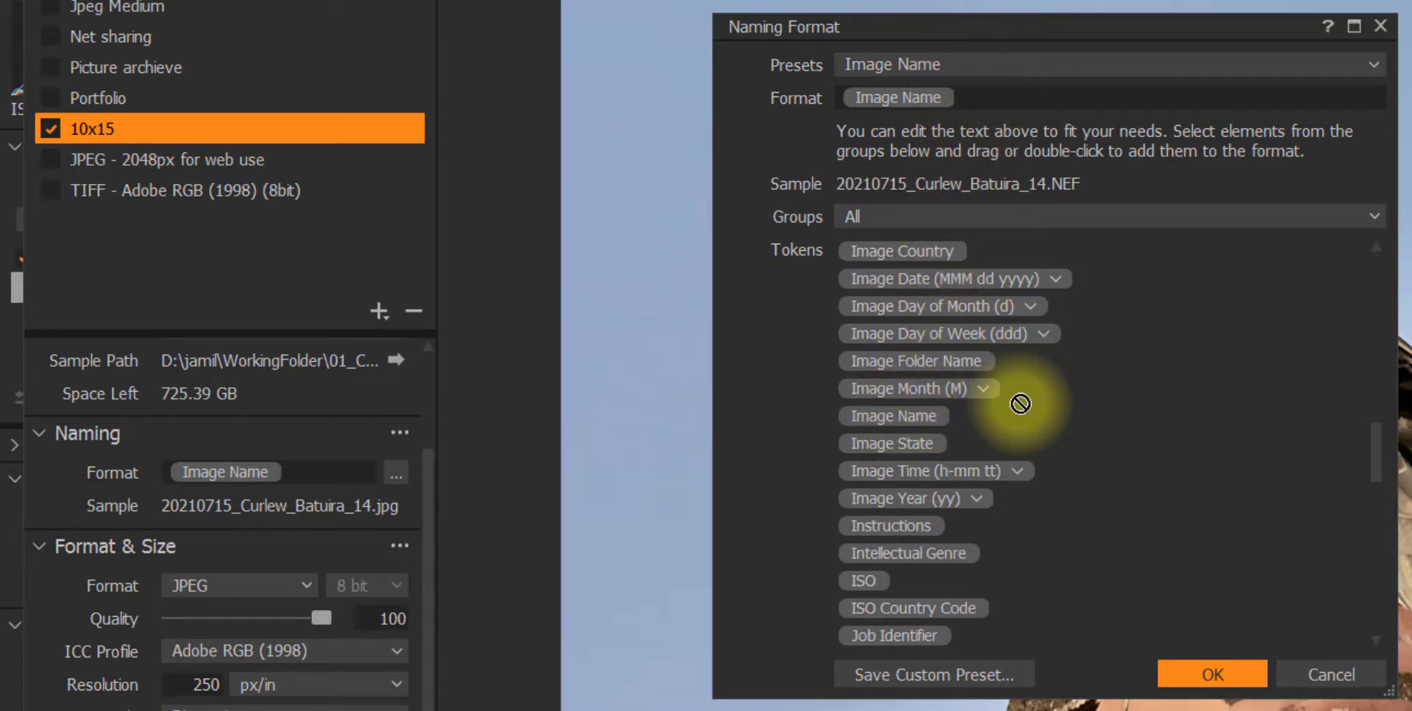
left_click(1349, 671)
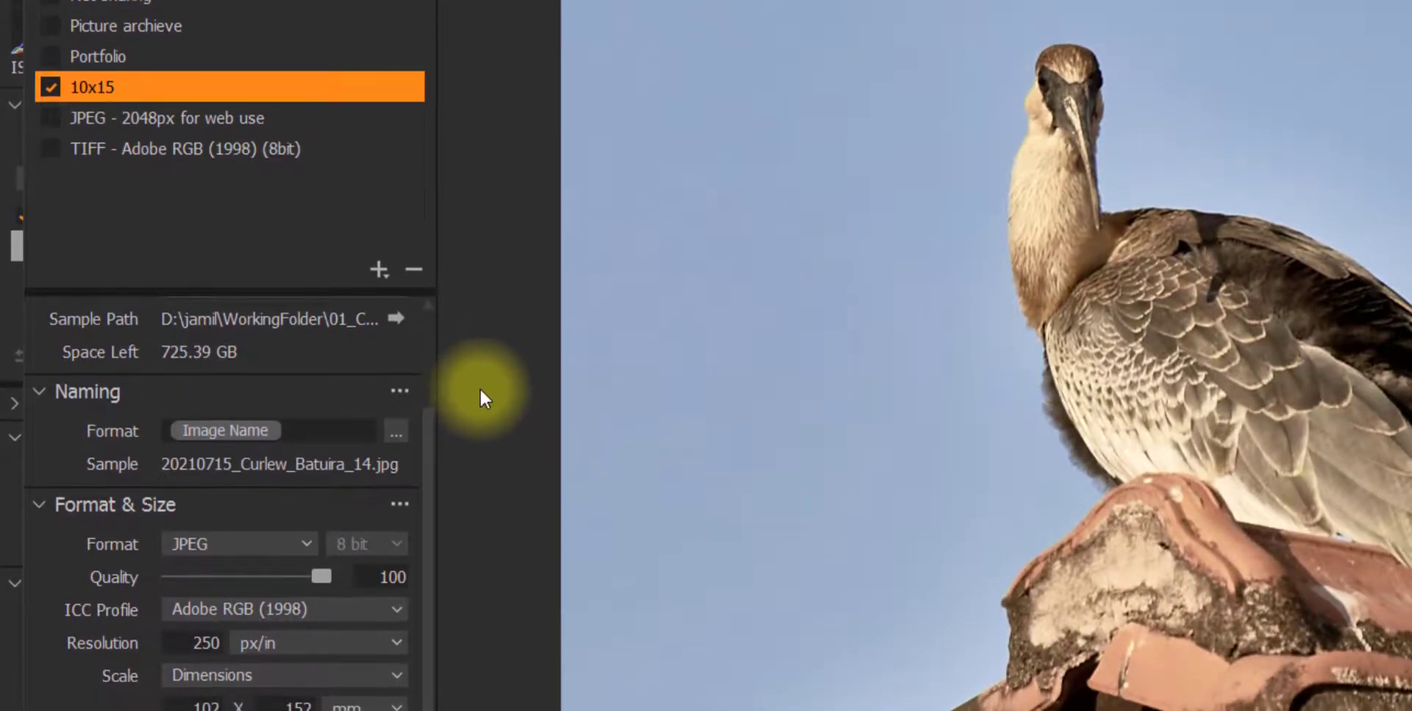
Step: Export the three photos with the 10x15 recipe, then select all 12 session photos
scroll(372, 460, "down", 2)
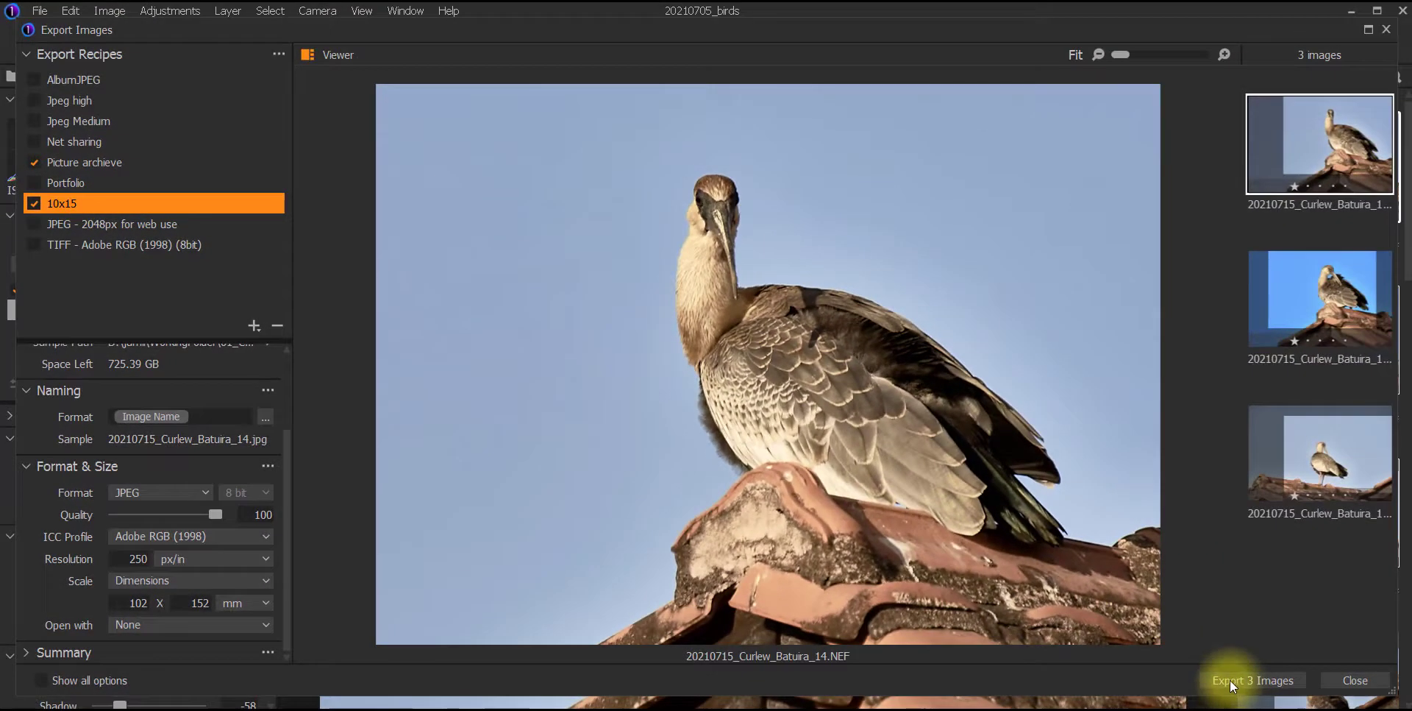
left_click(1230, 680)
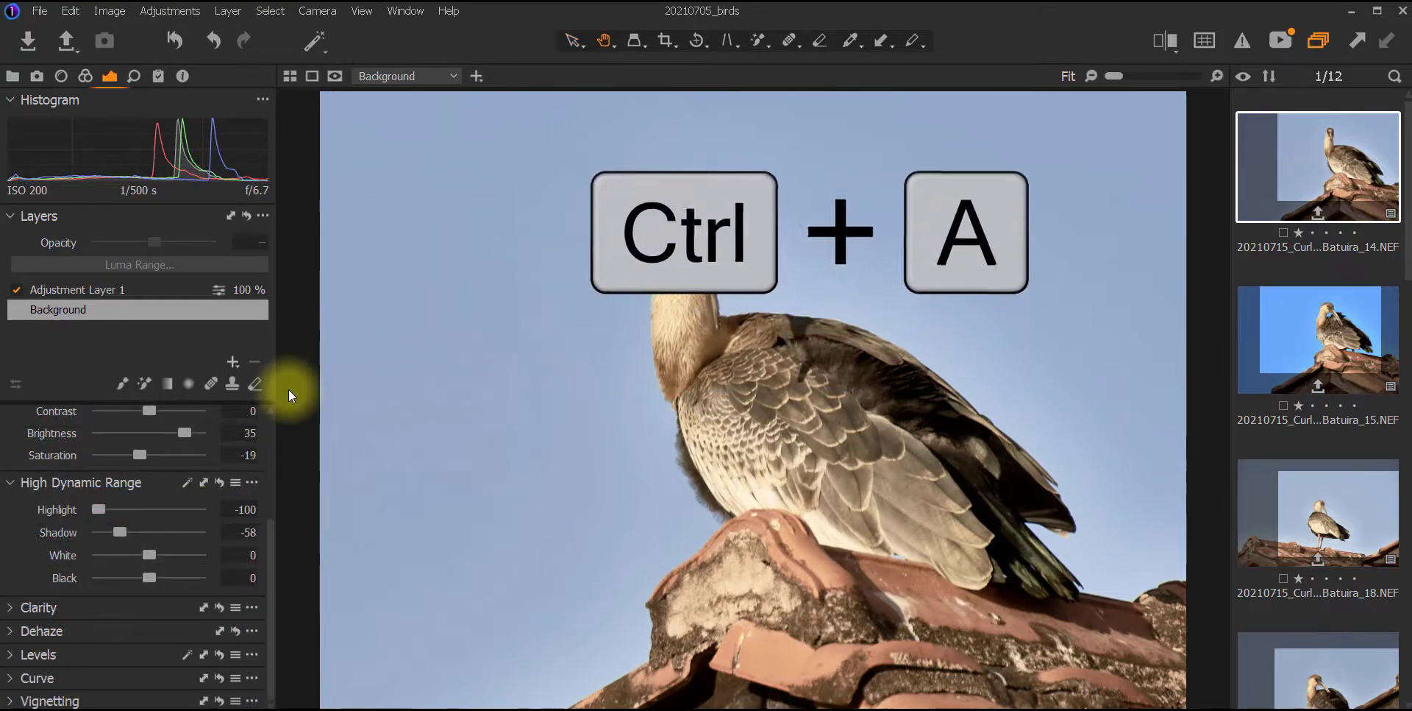
key("ctrl+a")
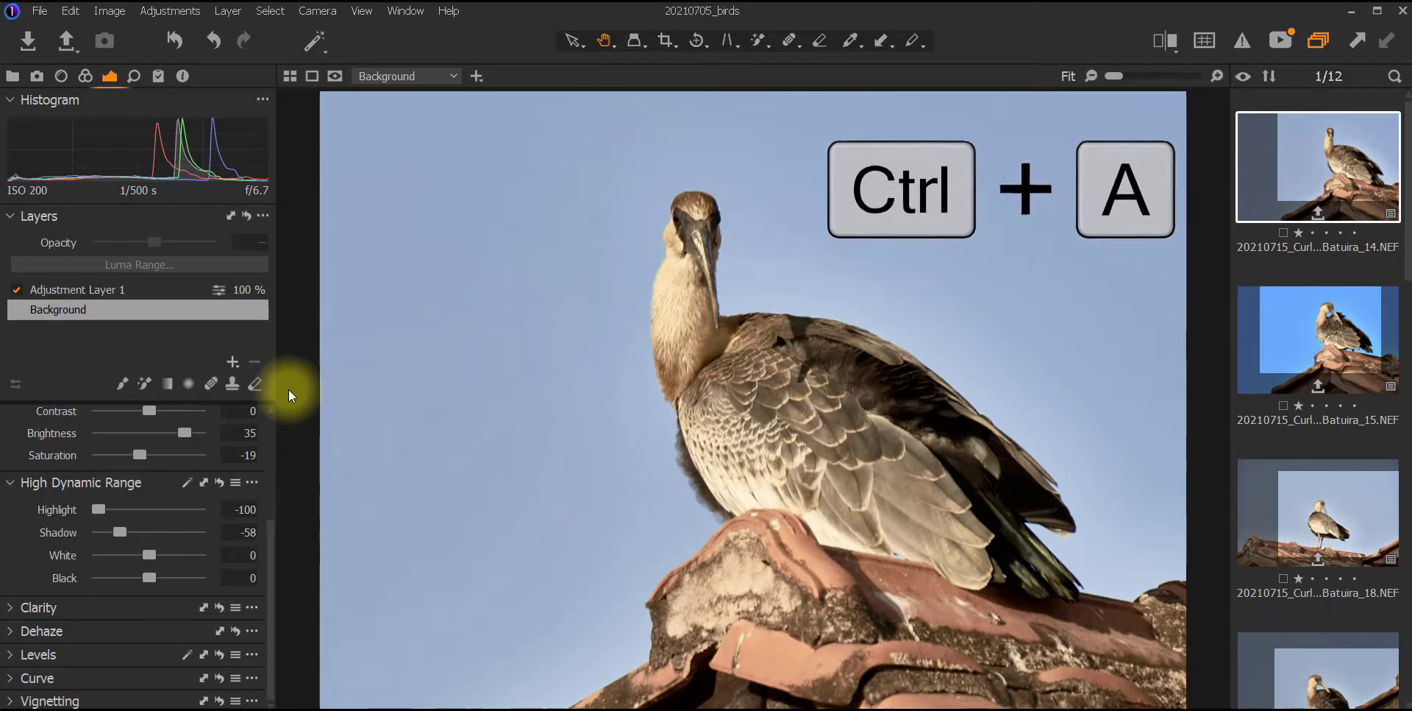
Step: Open Export Images for the 12 photos with Show all options enabled
left_click(62, 37)
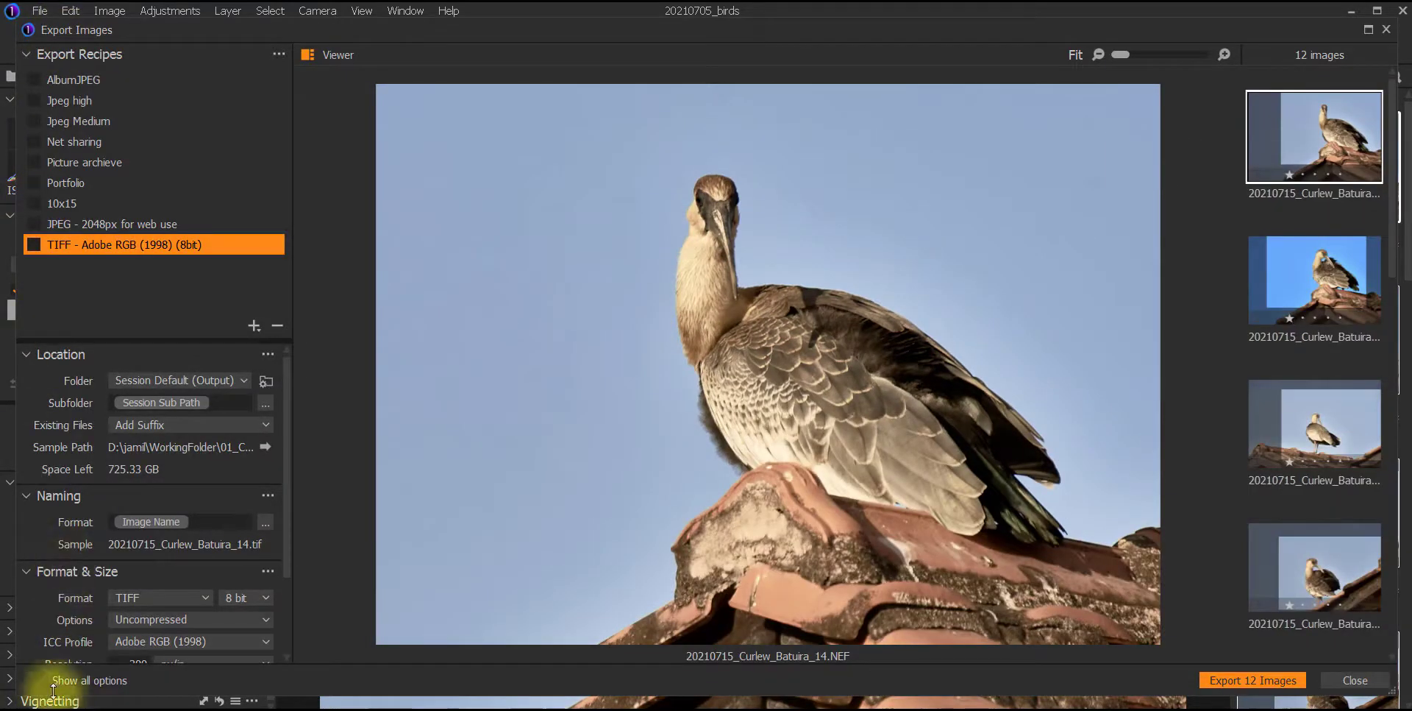
left_click(65, 667)
scroll(121, 558, "down", 5)
scroll(121, 558, "down", 3)
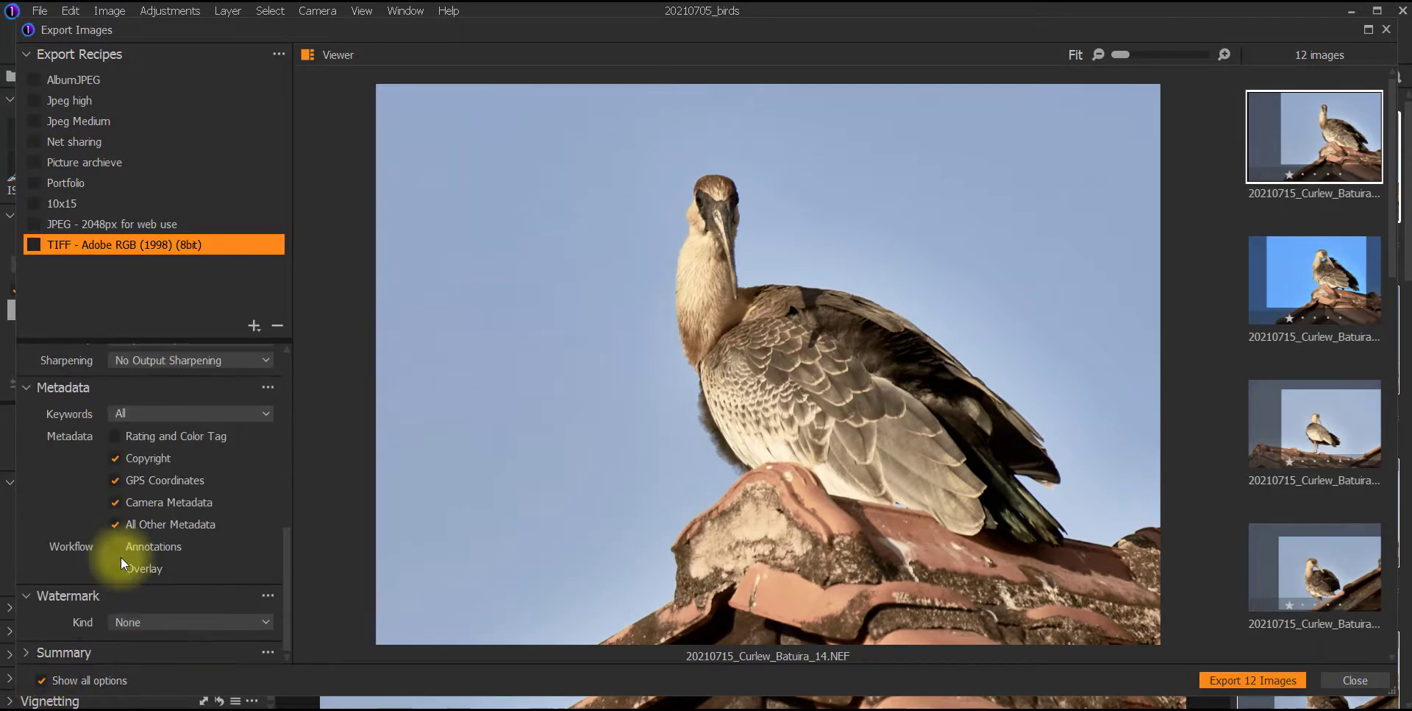
scroll(120, 558, "up", 5)
scroll(120, 557, "up", 3)
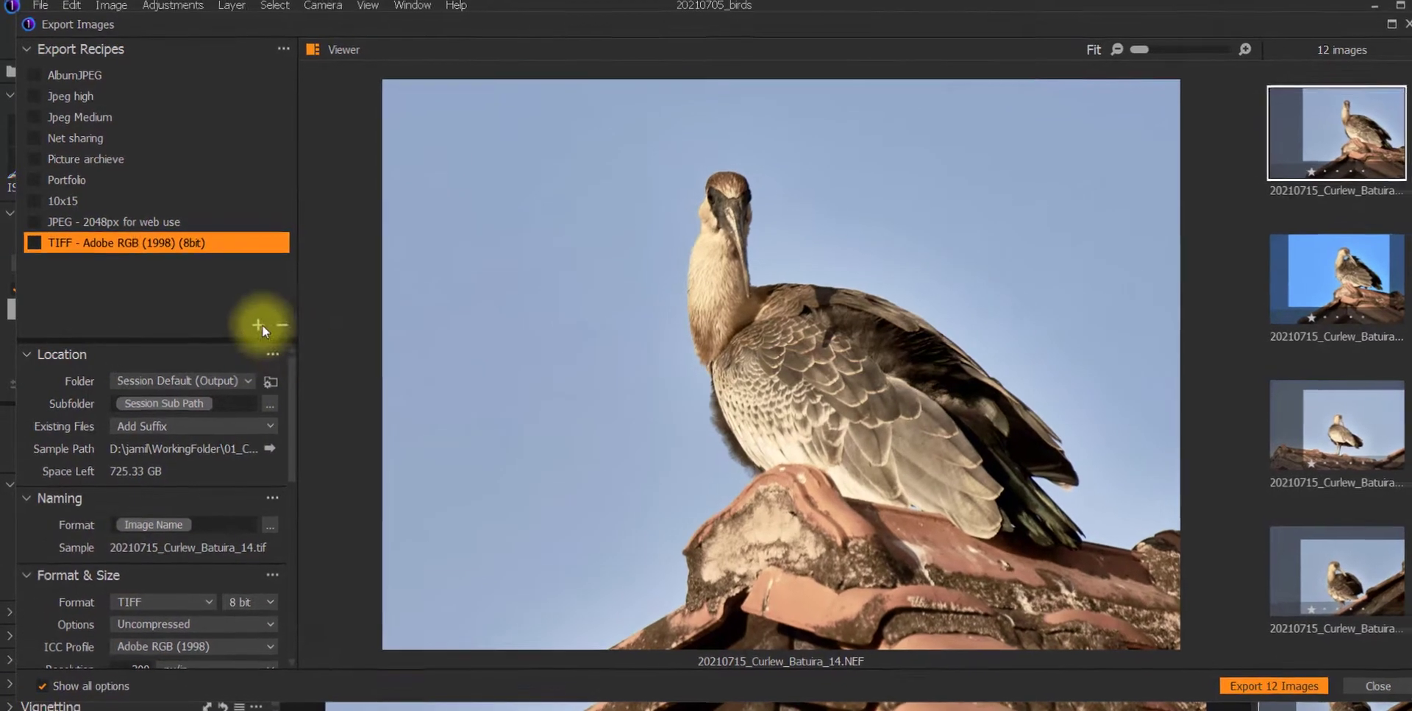
Step: Create a new export recipe and rename it from Untitled Recipe to Instagram
left_click(255, 325)
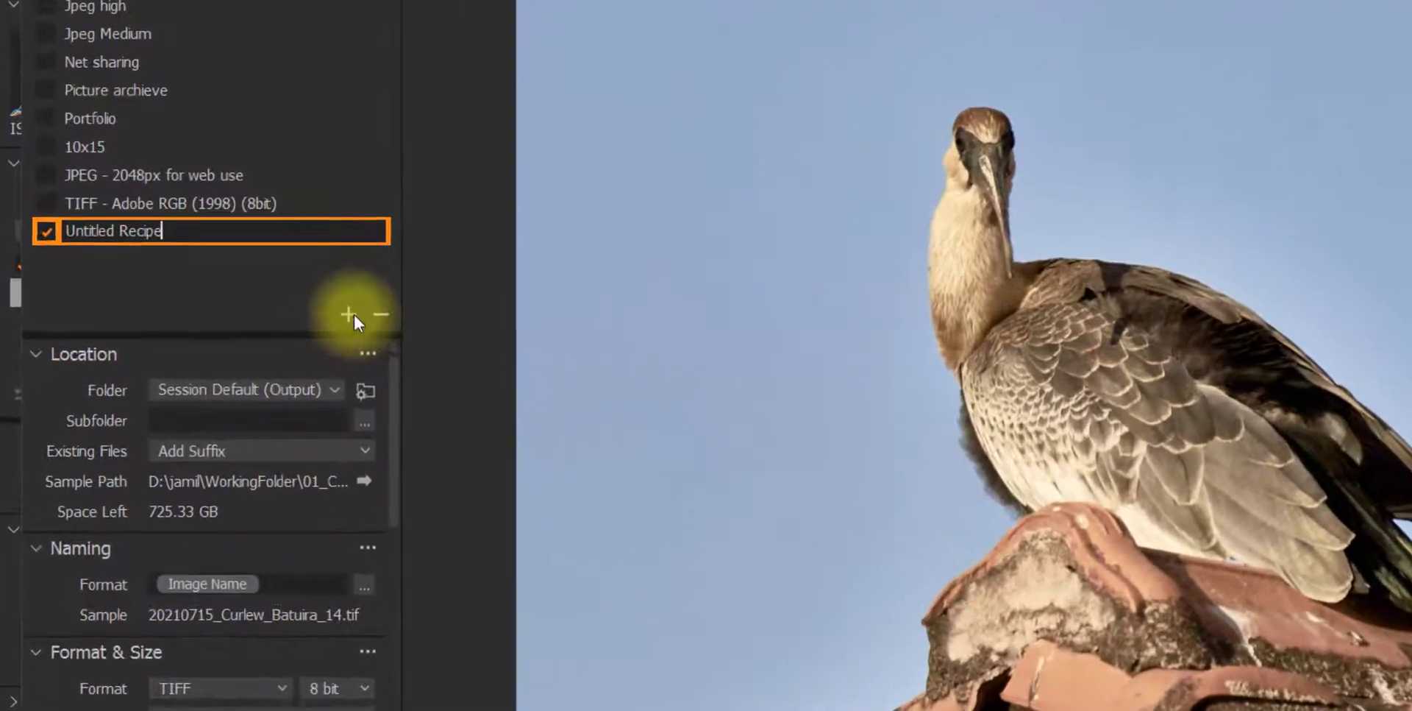
key("BackSpace")
key("BackSpace")
key("BackSpace")
key("BackSpace")
key("BackSpace")
key("BackSpace")
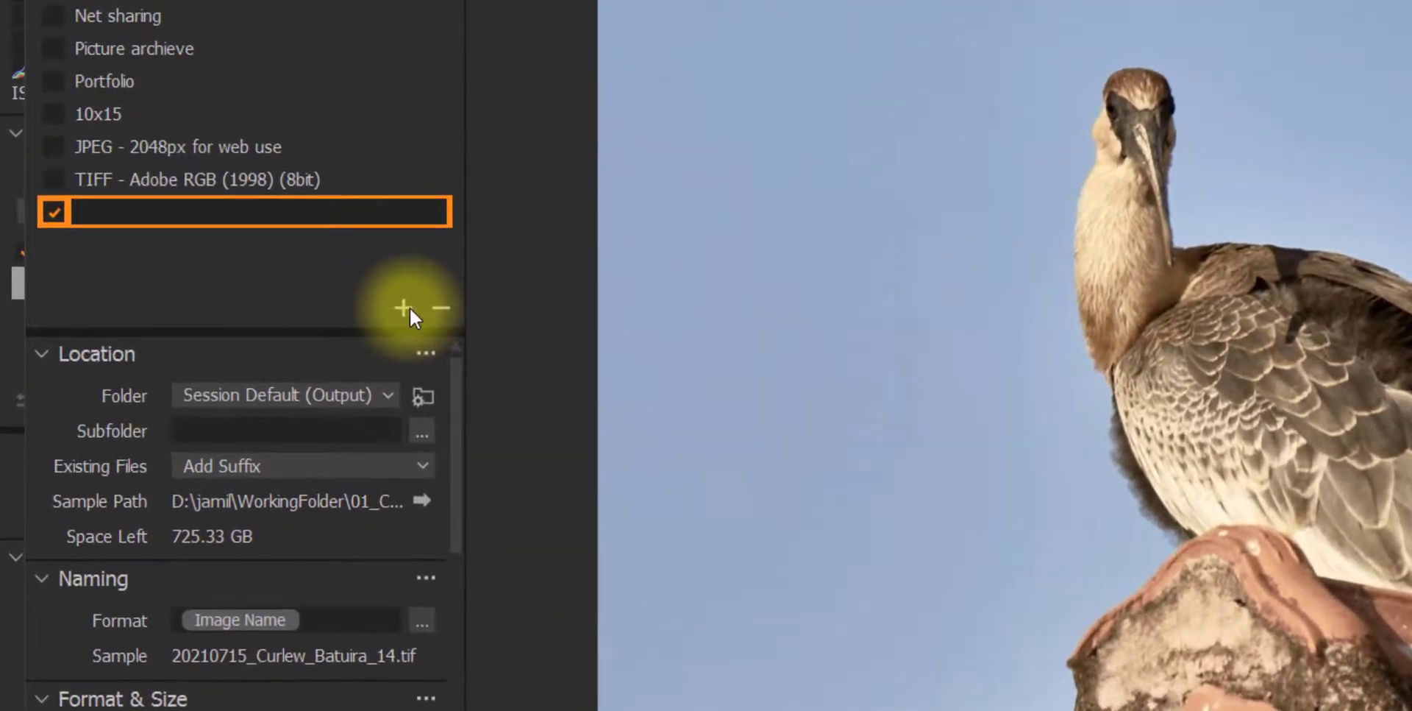
type("Instagram")
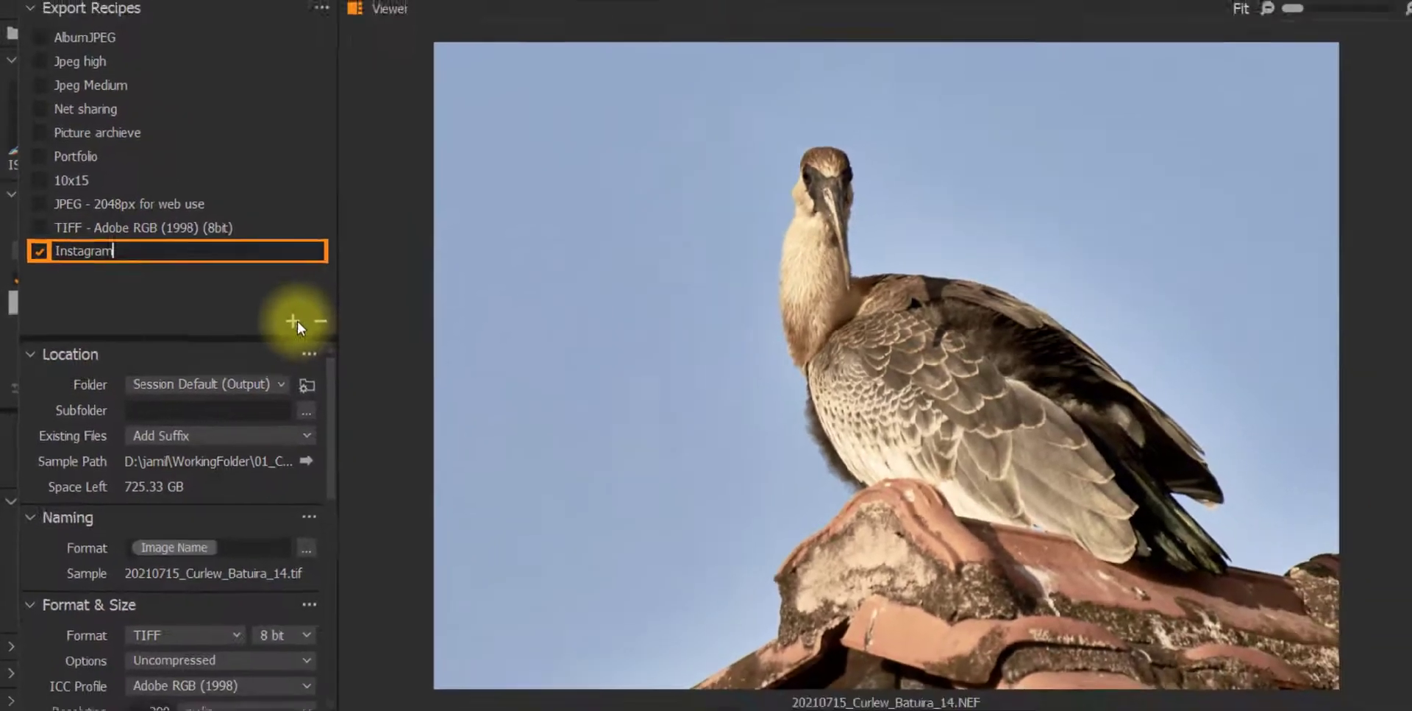
key("Return")
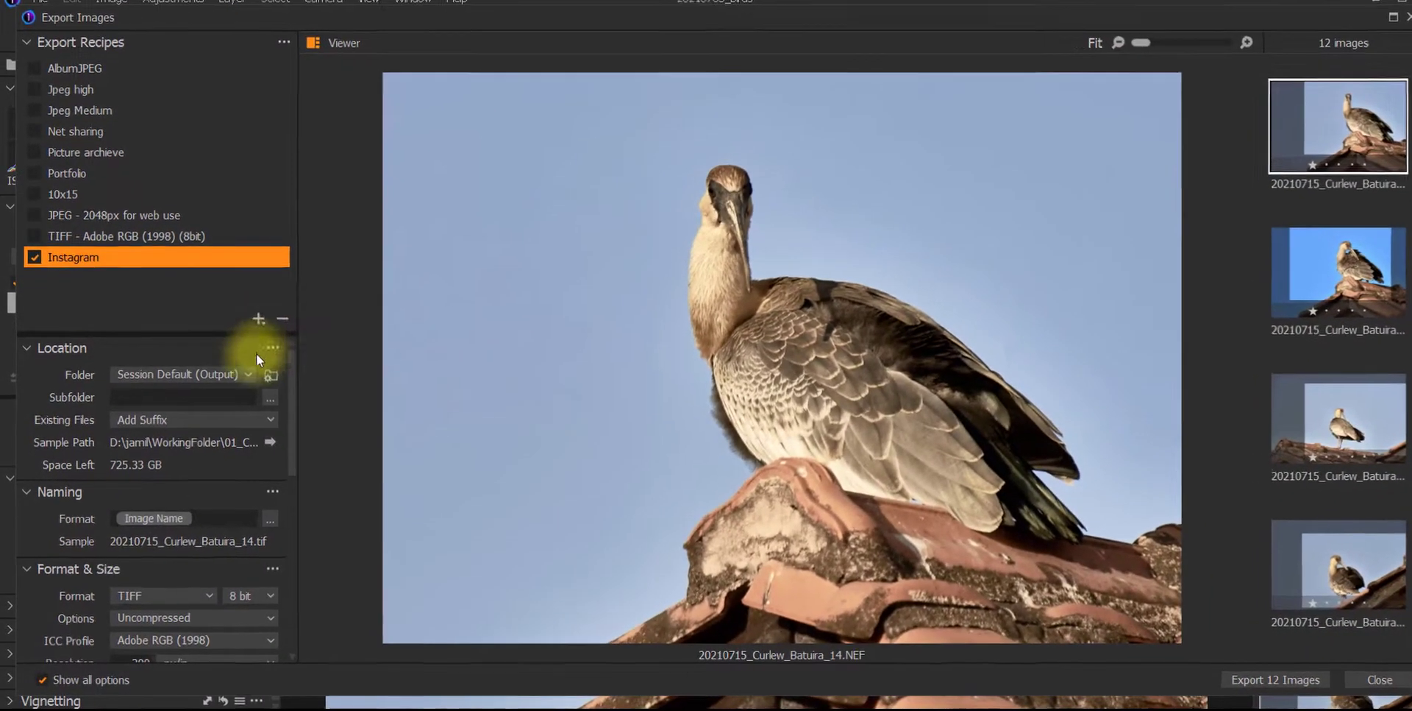
left_click(274, 344)
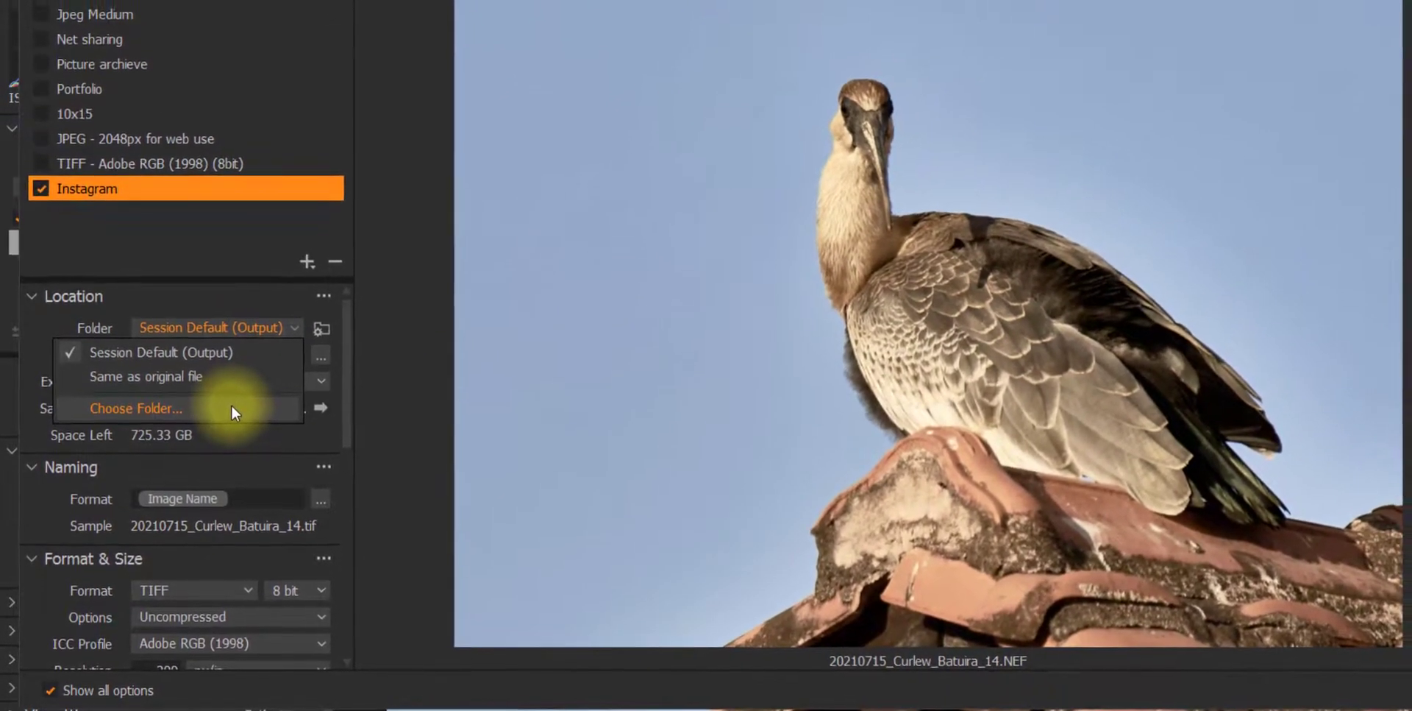
Step: Set the Instagram recipe's export folder to Download with subfolder CaptureOne\
left_click(232, 405)
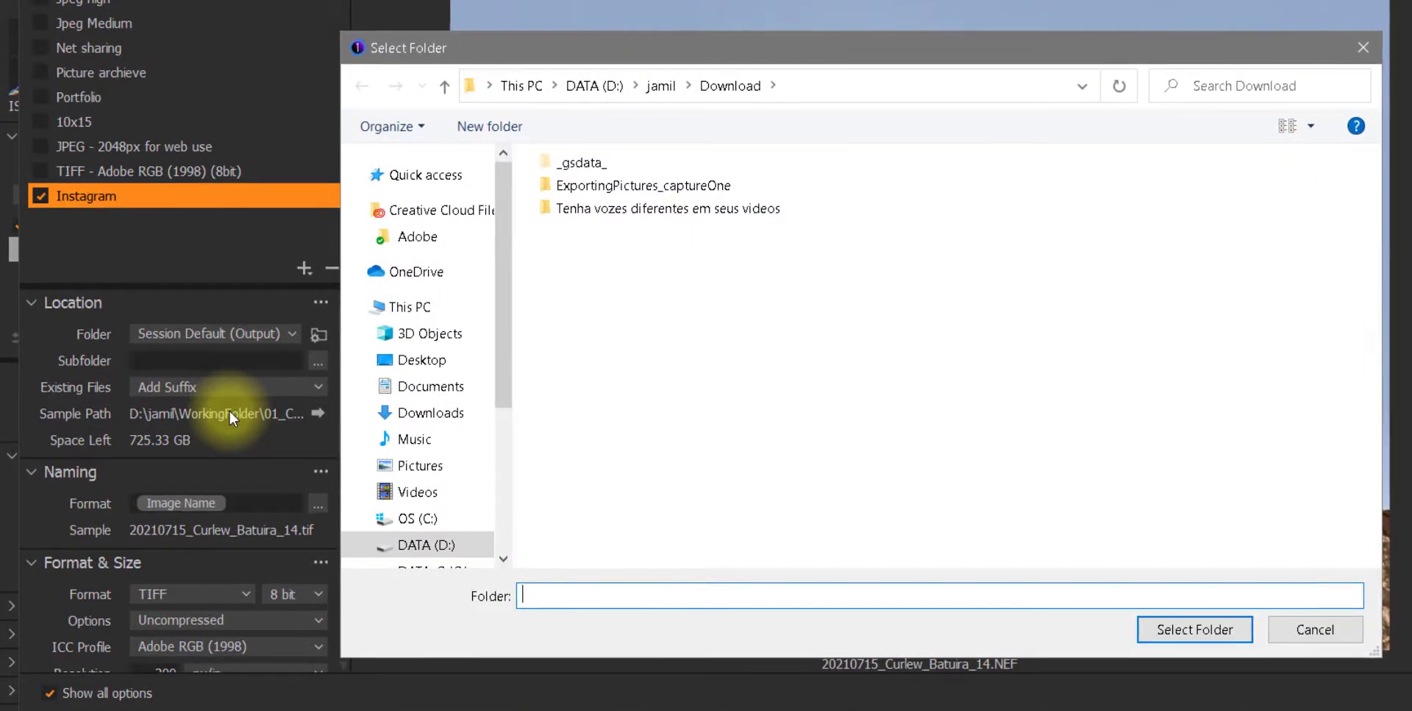
mouse_move(762, 89)
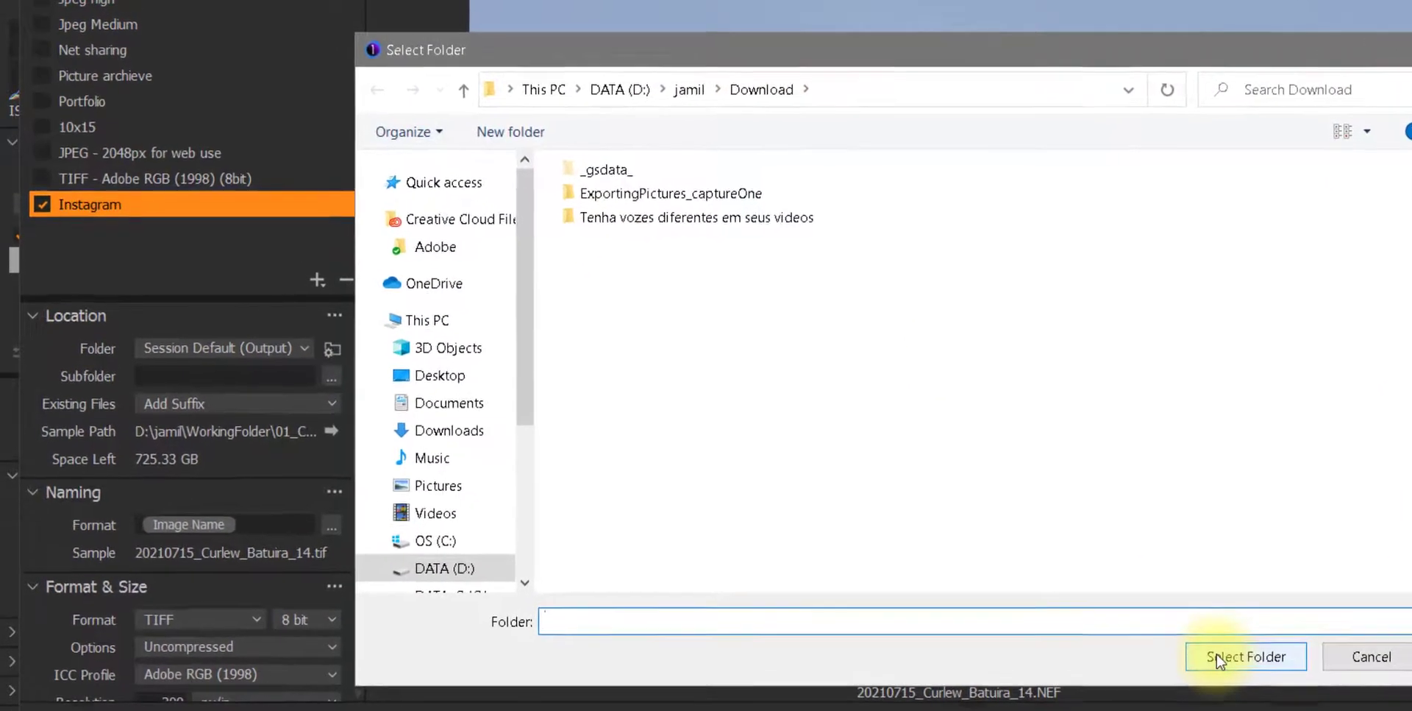
left_click(1195, 644)
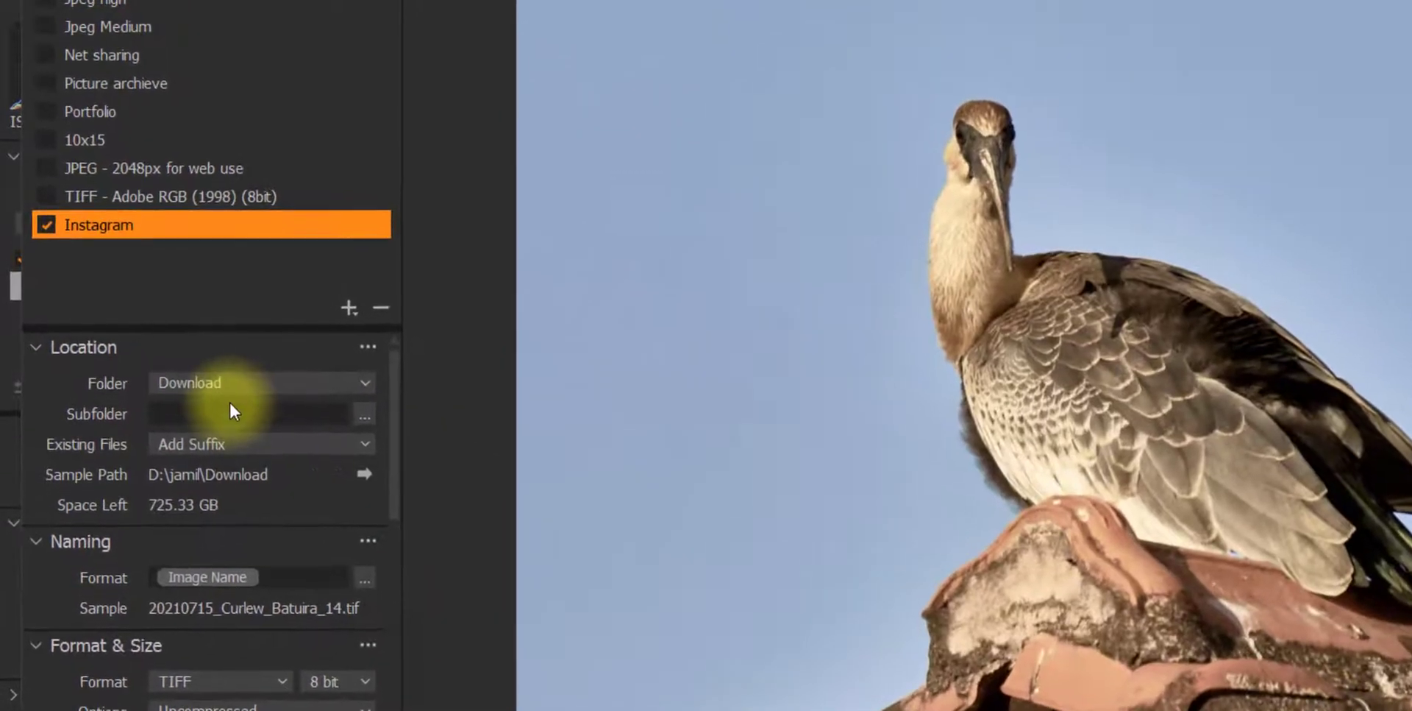
left_click(224, 403)
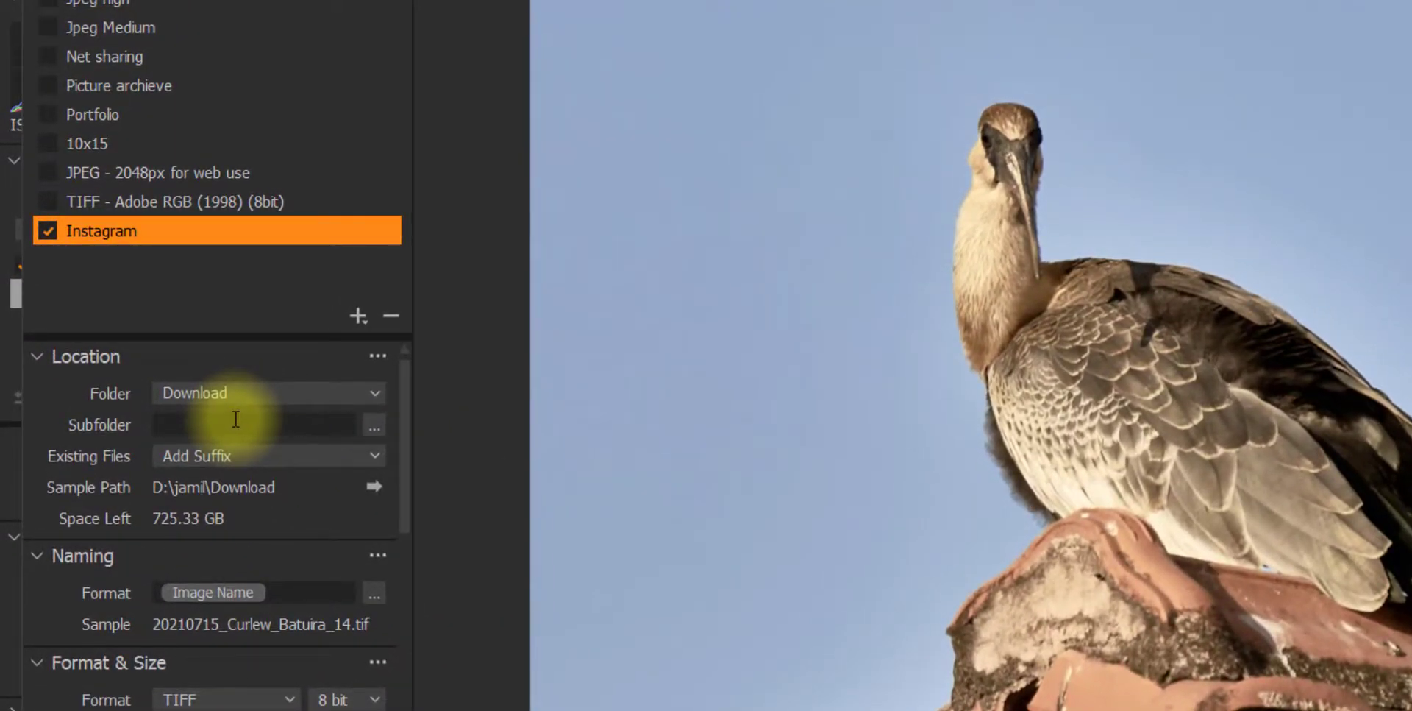
type("Ca")
type("ptureOne")
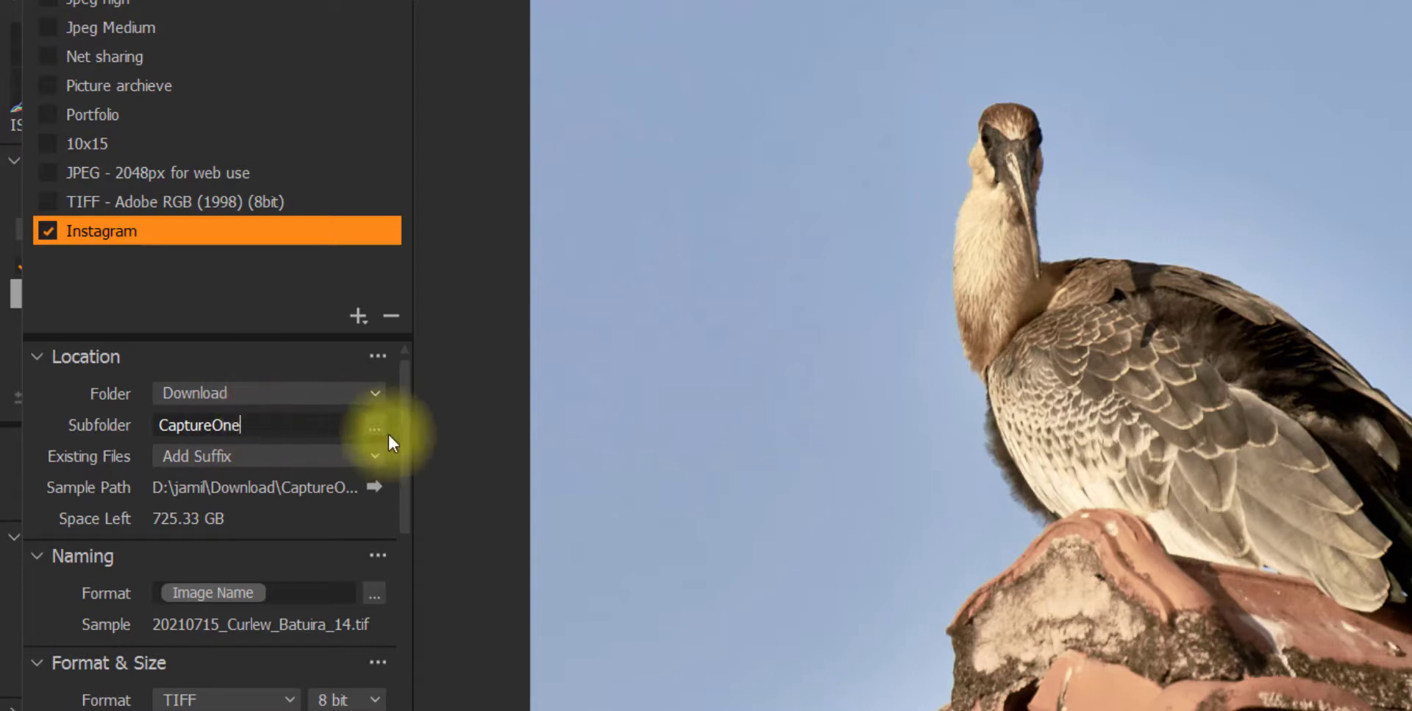
type("\\")
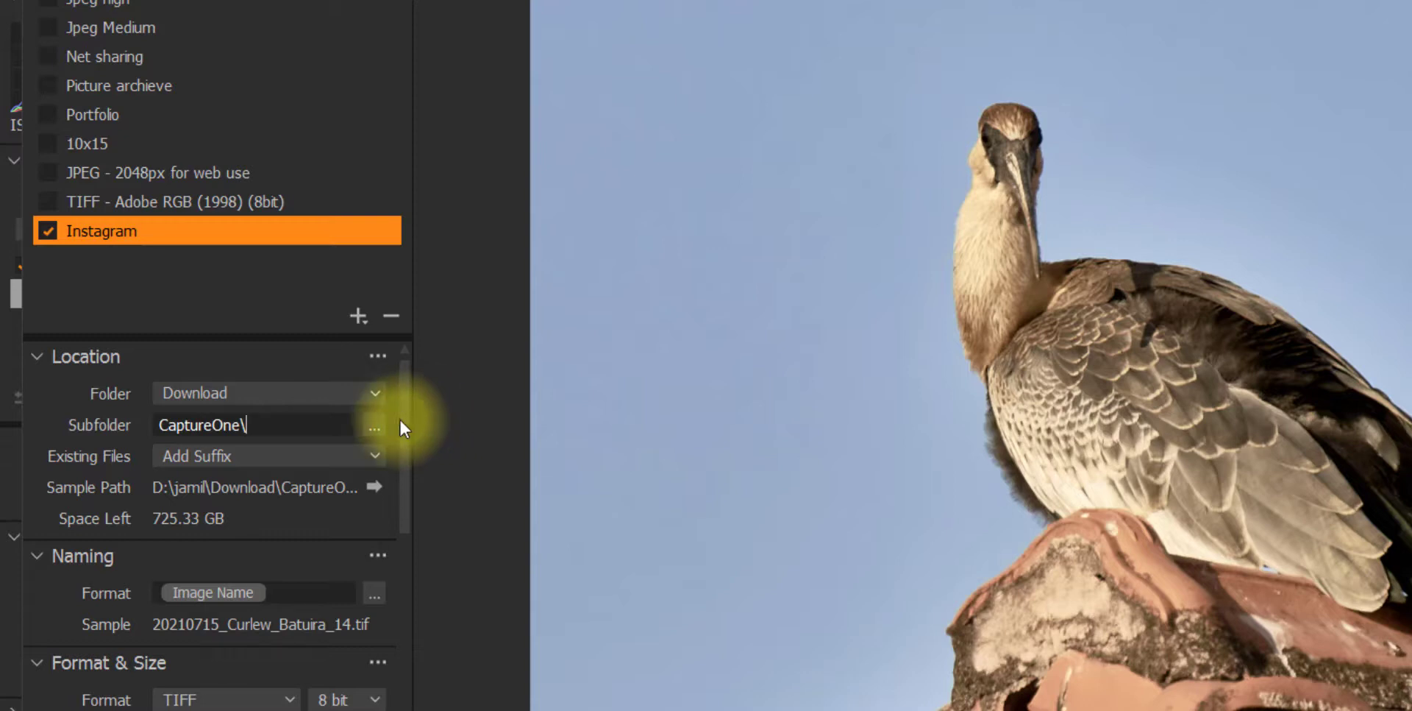
Step: Append a Current Date token after CaptureOne\ in the subfolder name
left_click(374, 425)
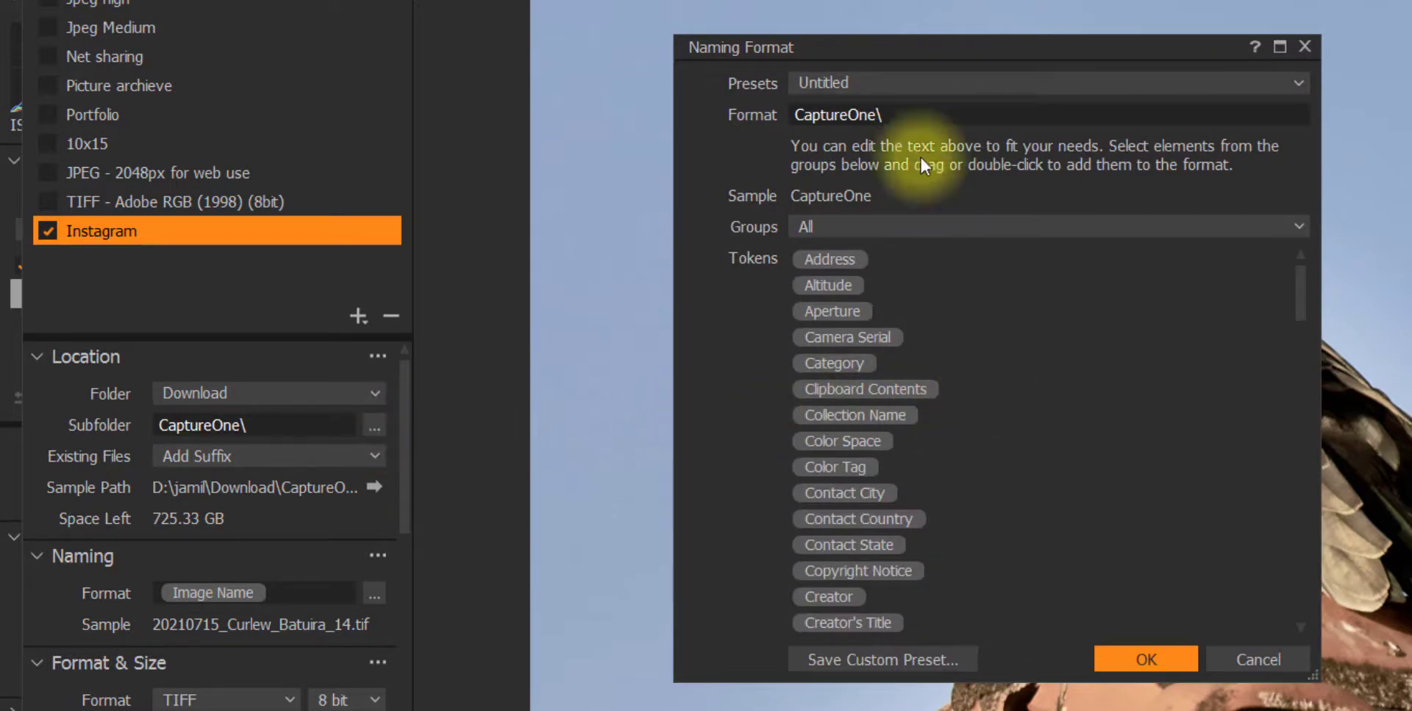
left_click(936, 222)
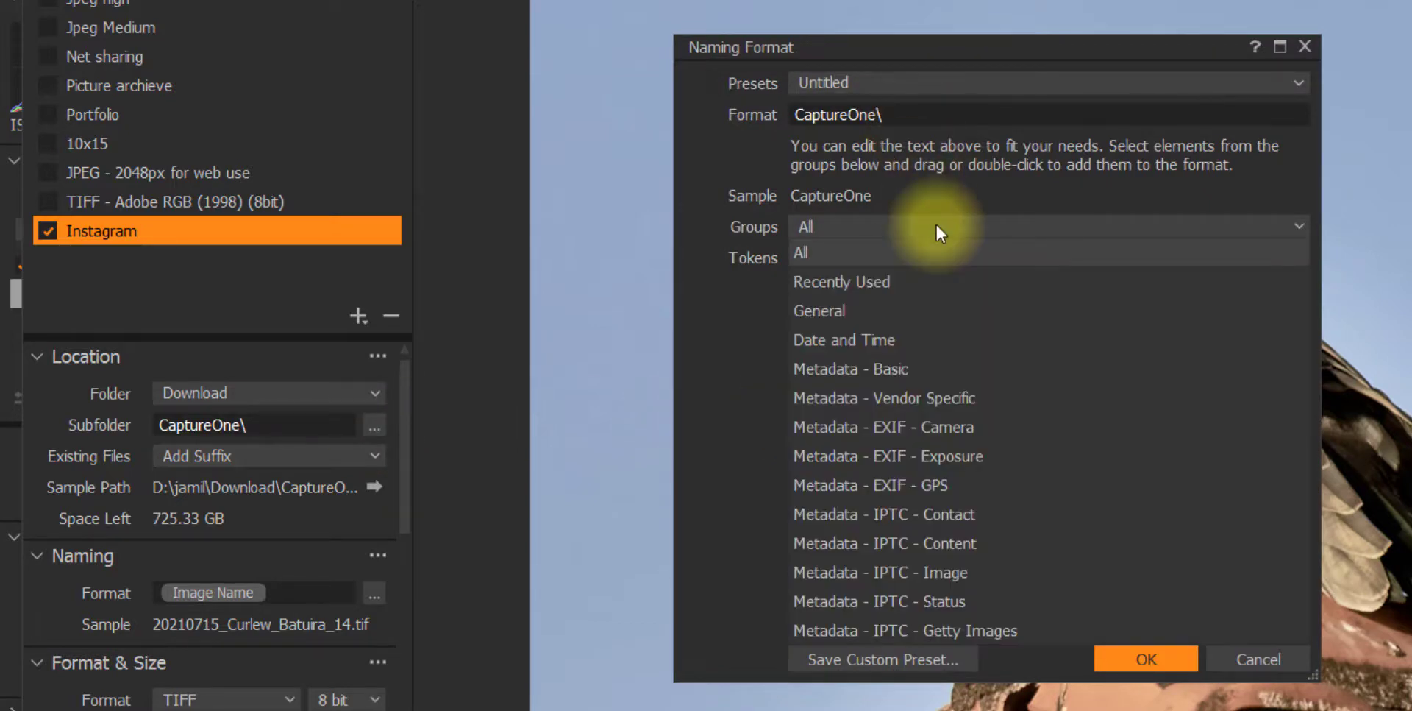
left_click(915, 337)
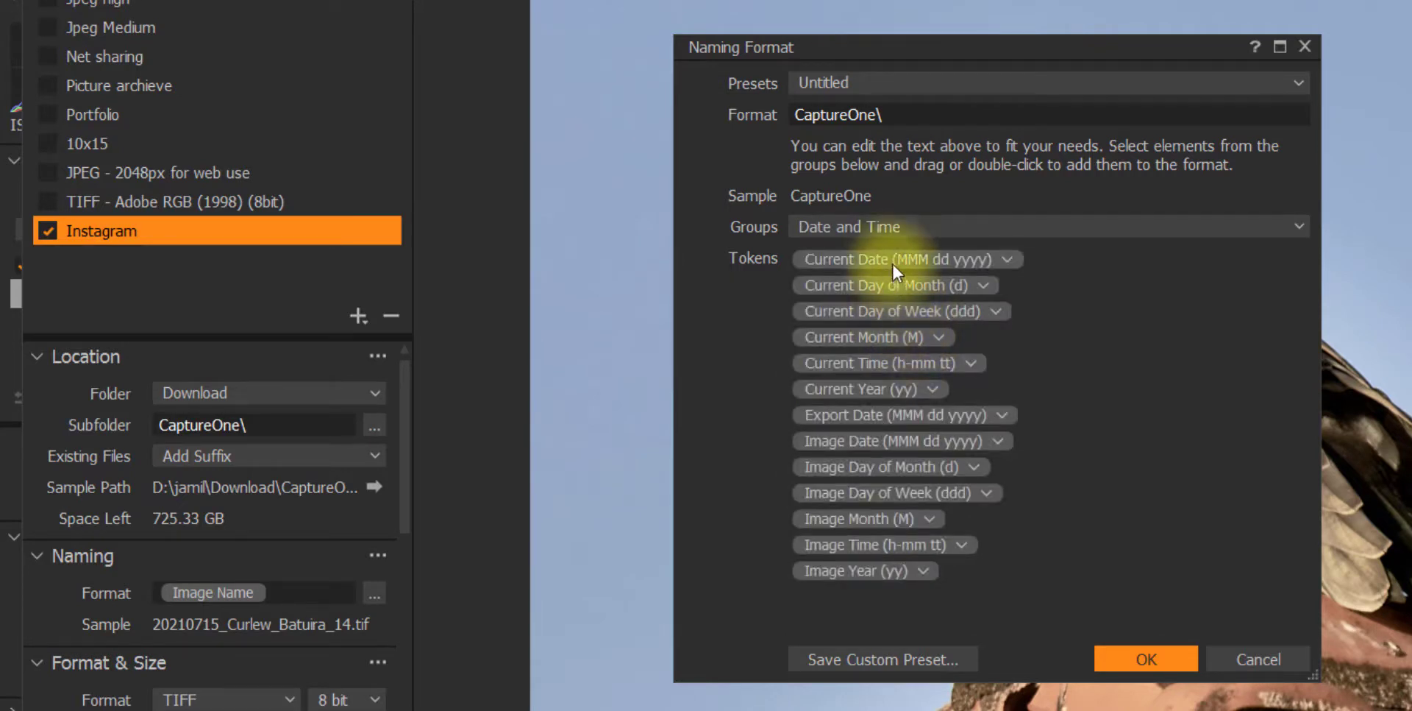
left_click_drag(893, 253, 915, 115)
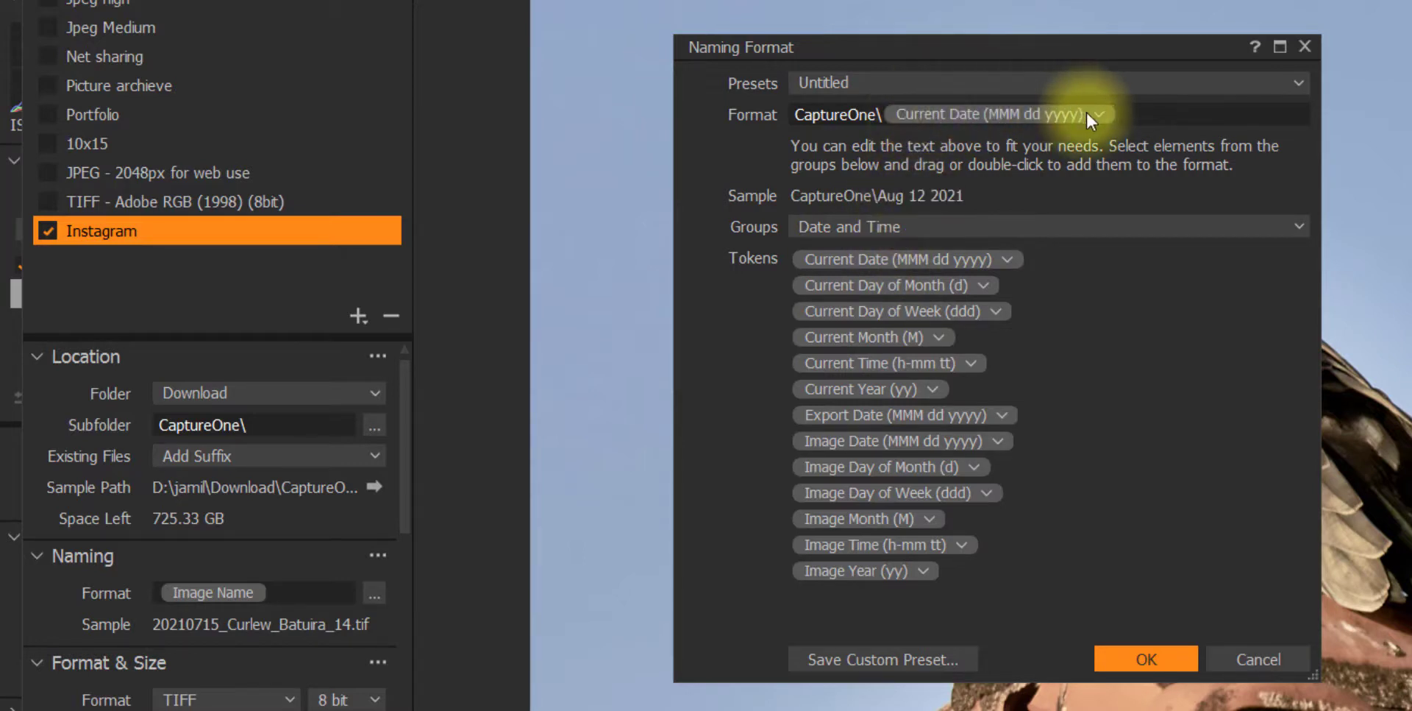
left_click(1101, 116)
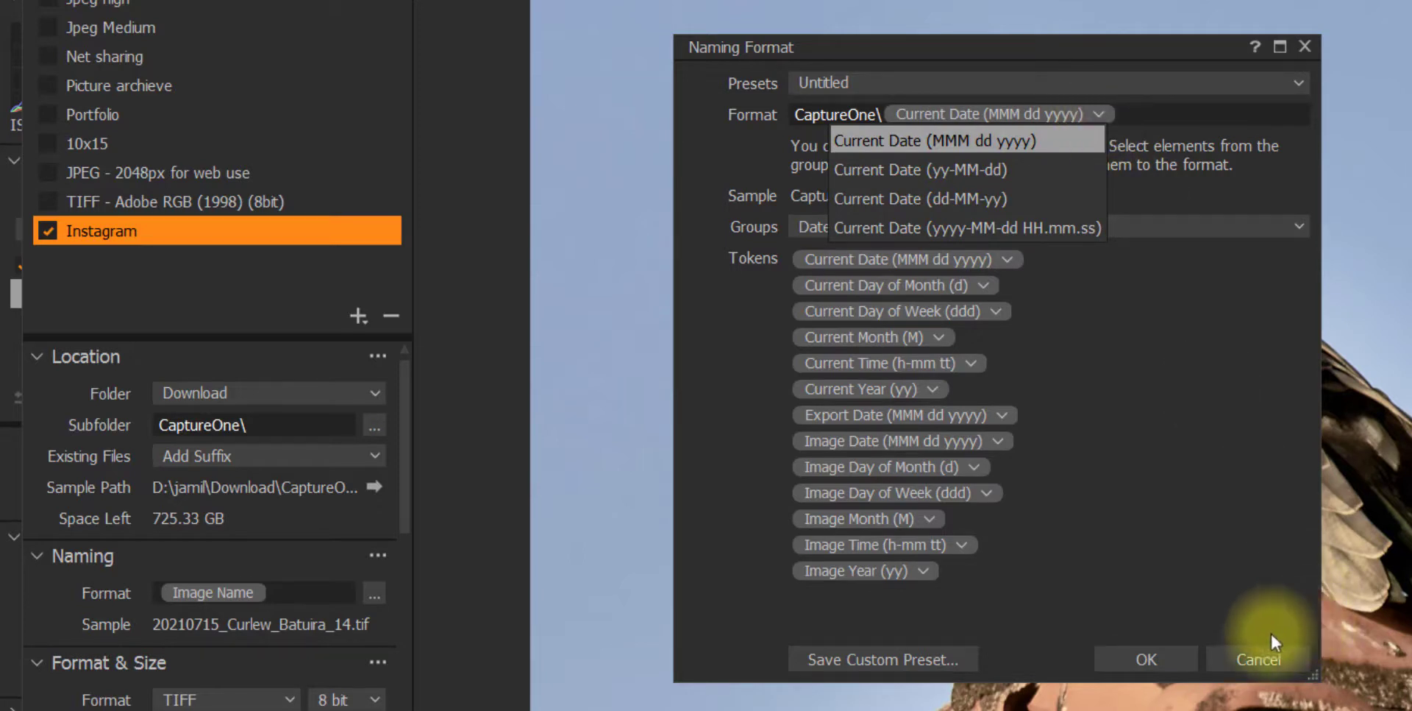
left_click(1133, 656)
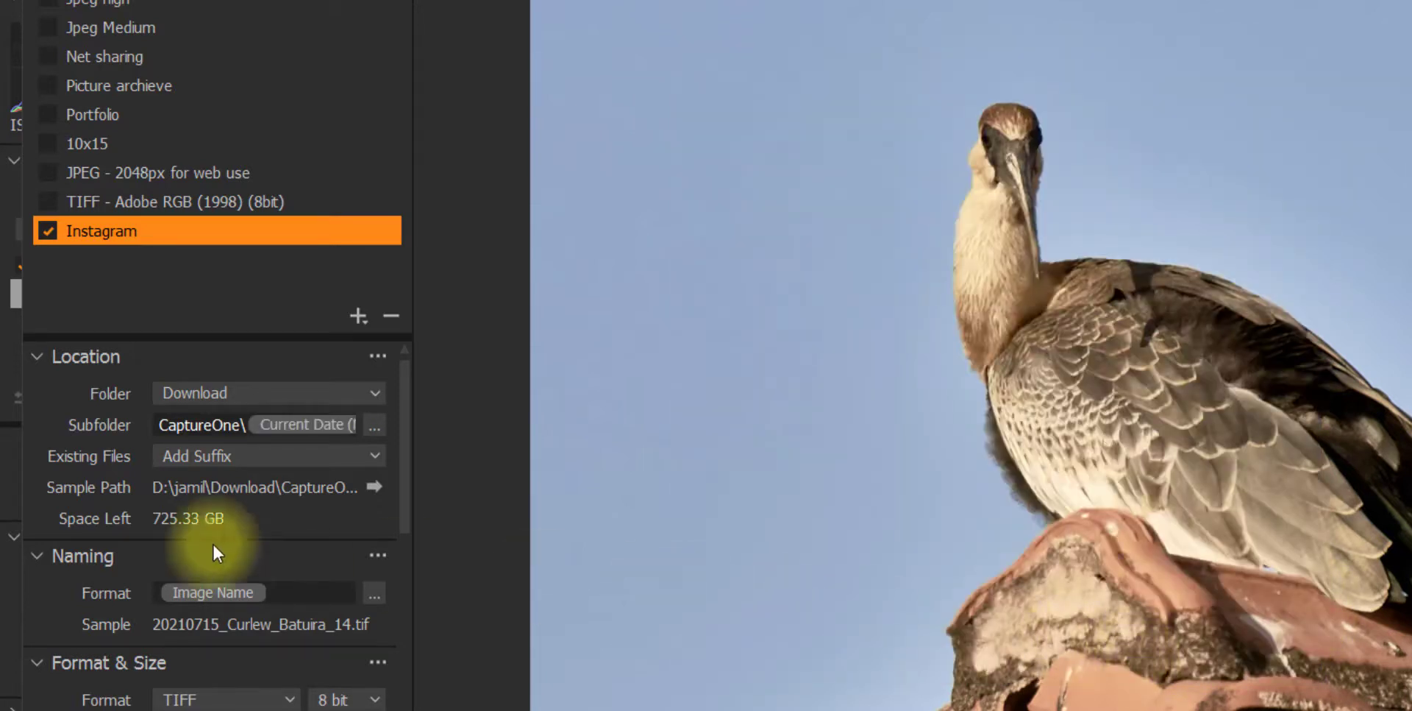
Step: Set Existing Files to Overwrite in the Instagram recipe's Location section
left_click(353, 456)
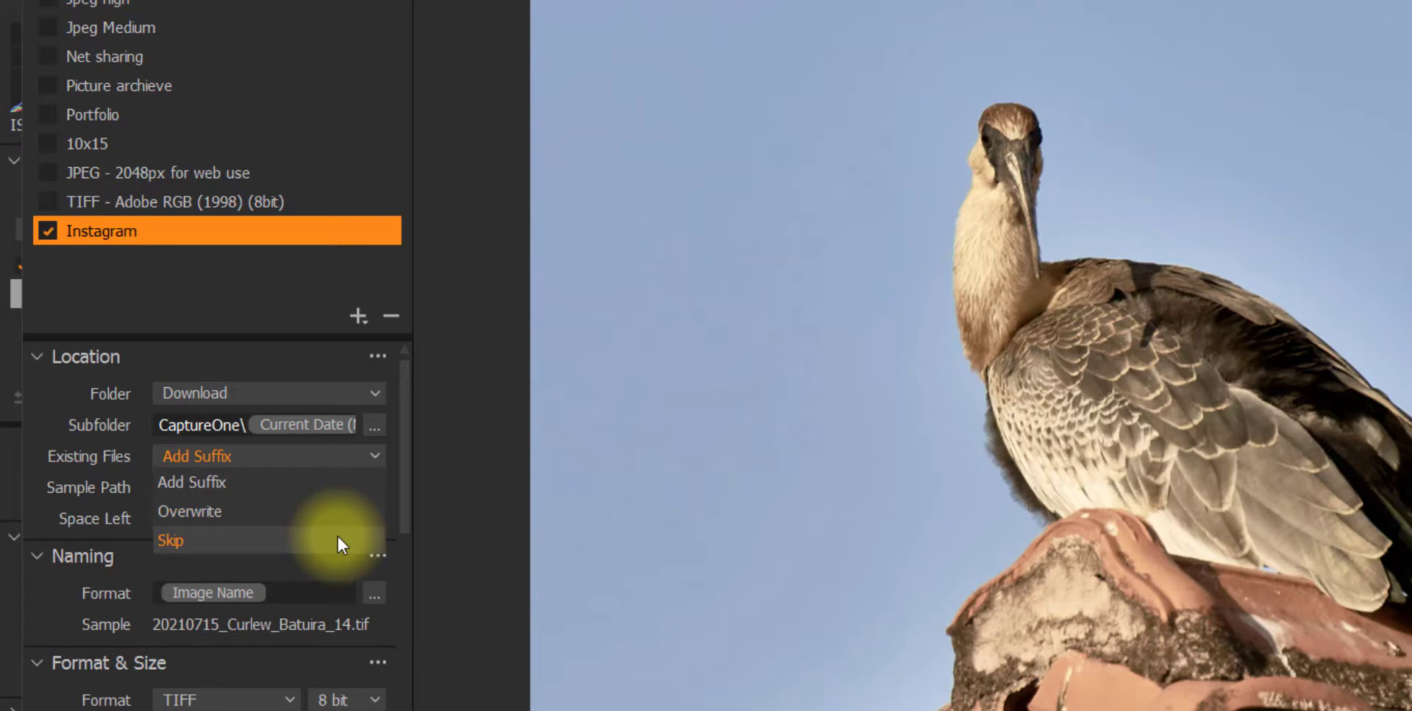
left_click(303, 513)
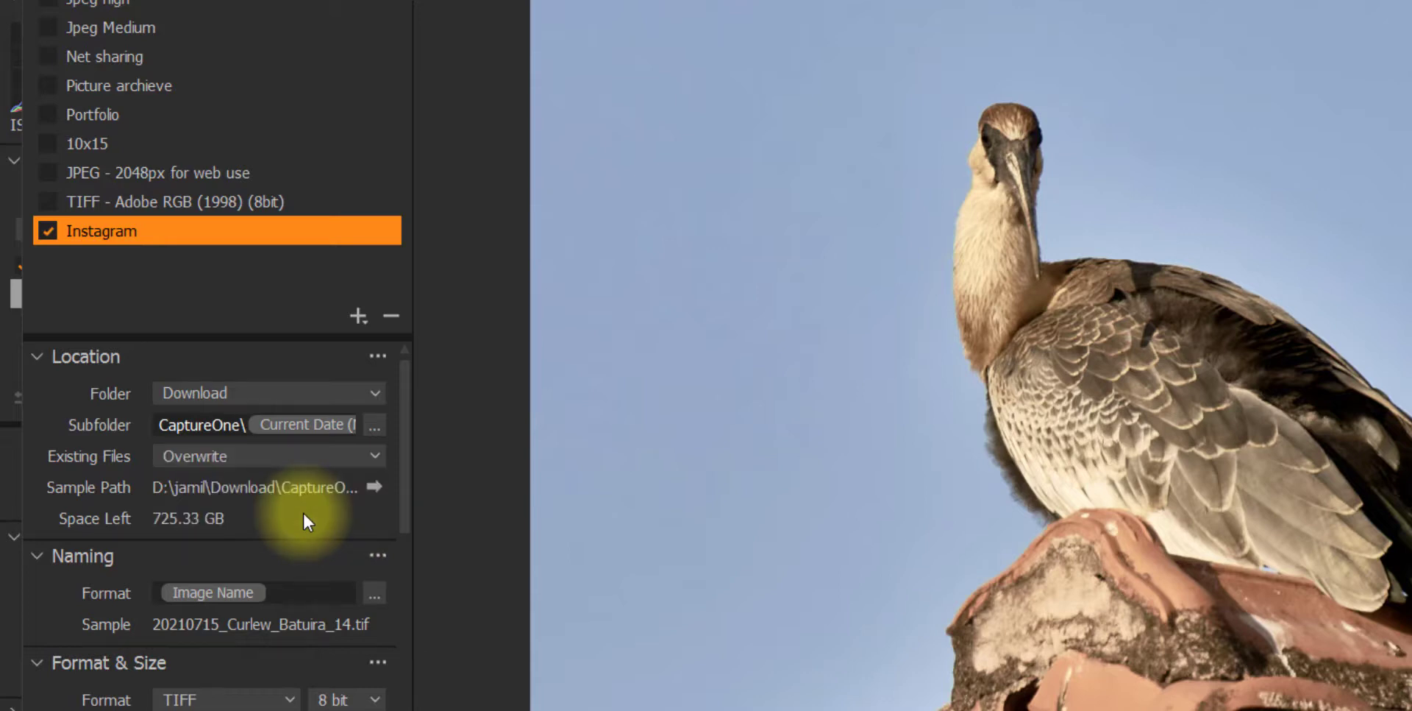
scroll(302, 518, "down", 1)
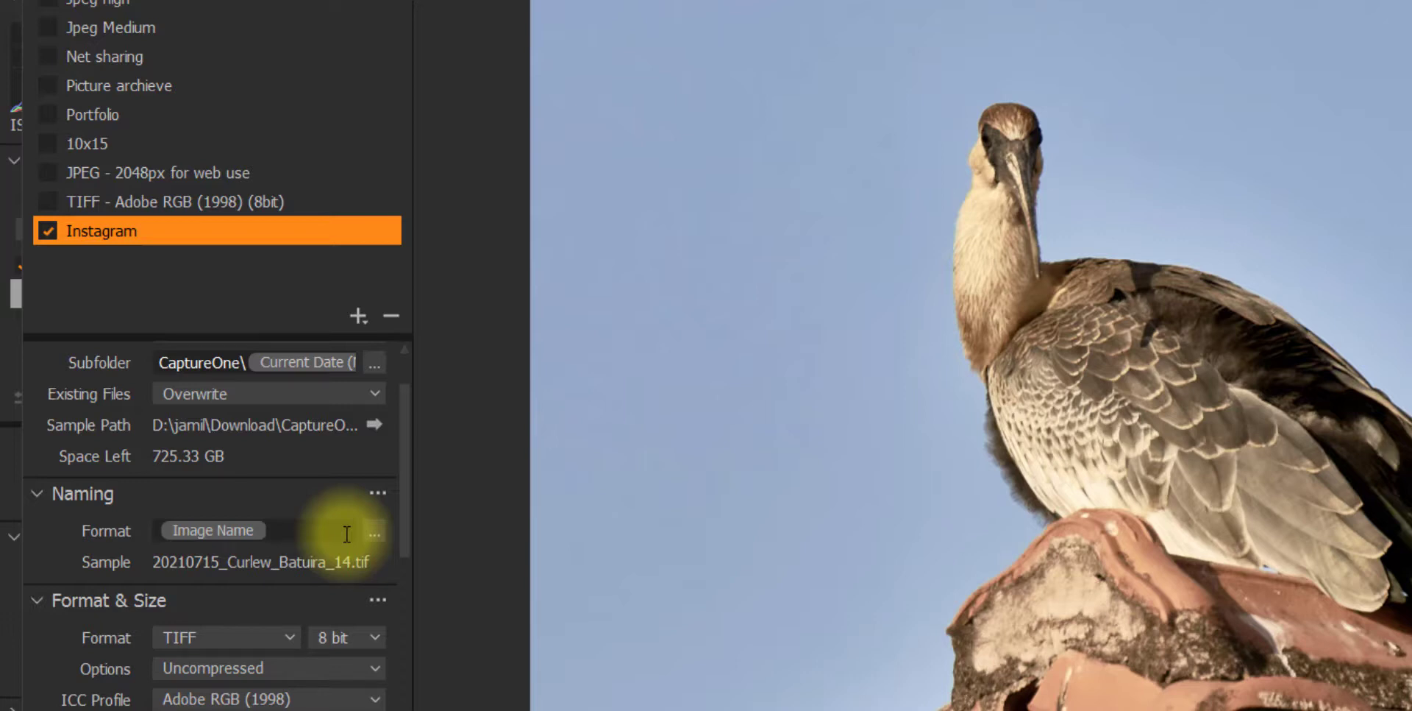
Step: Set the naming format to the Insta_ prefix followed by the Image Name token
key("BackSpace")
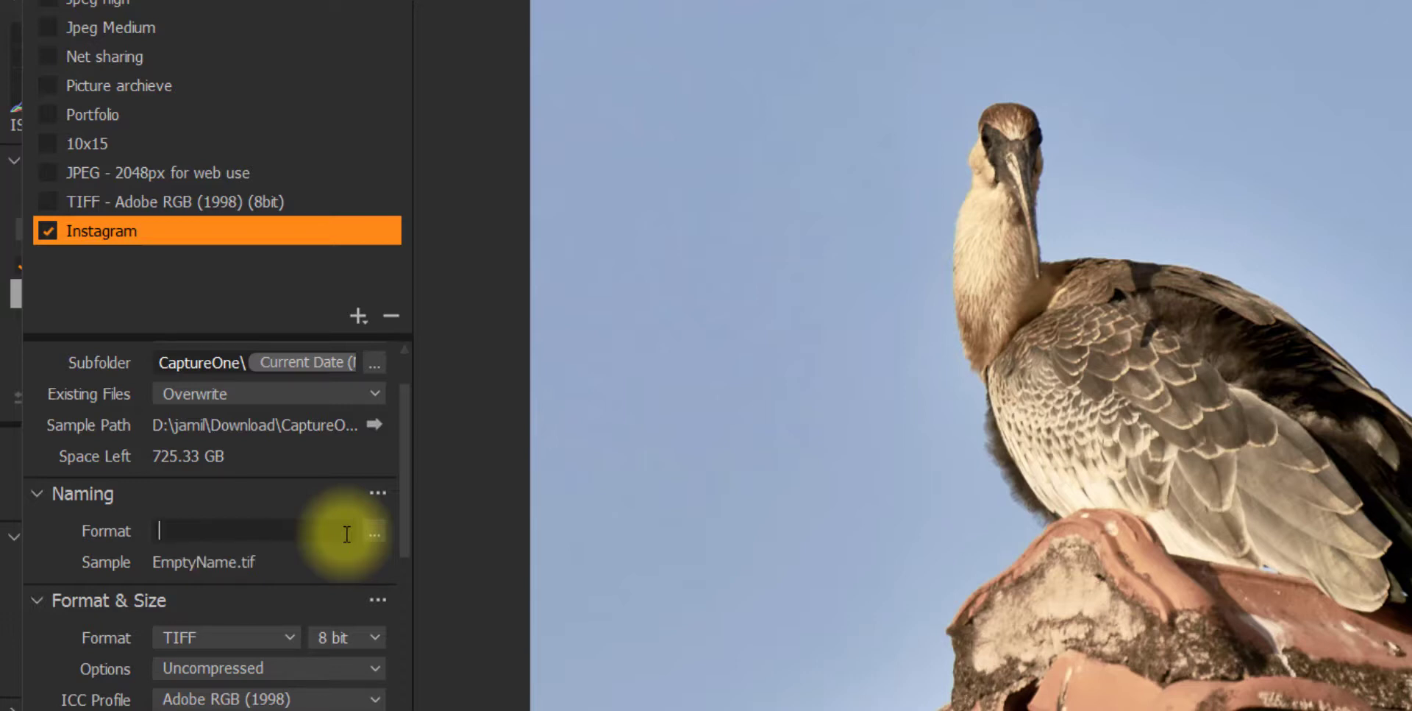
type("Inst")
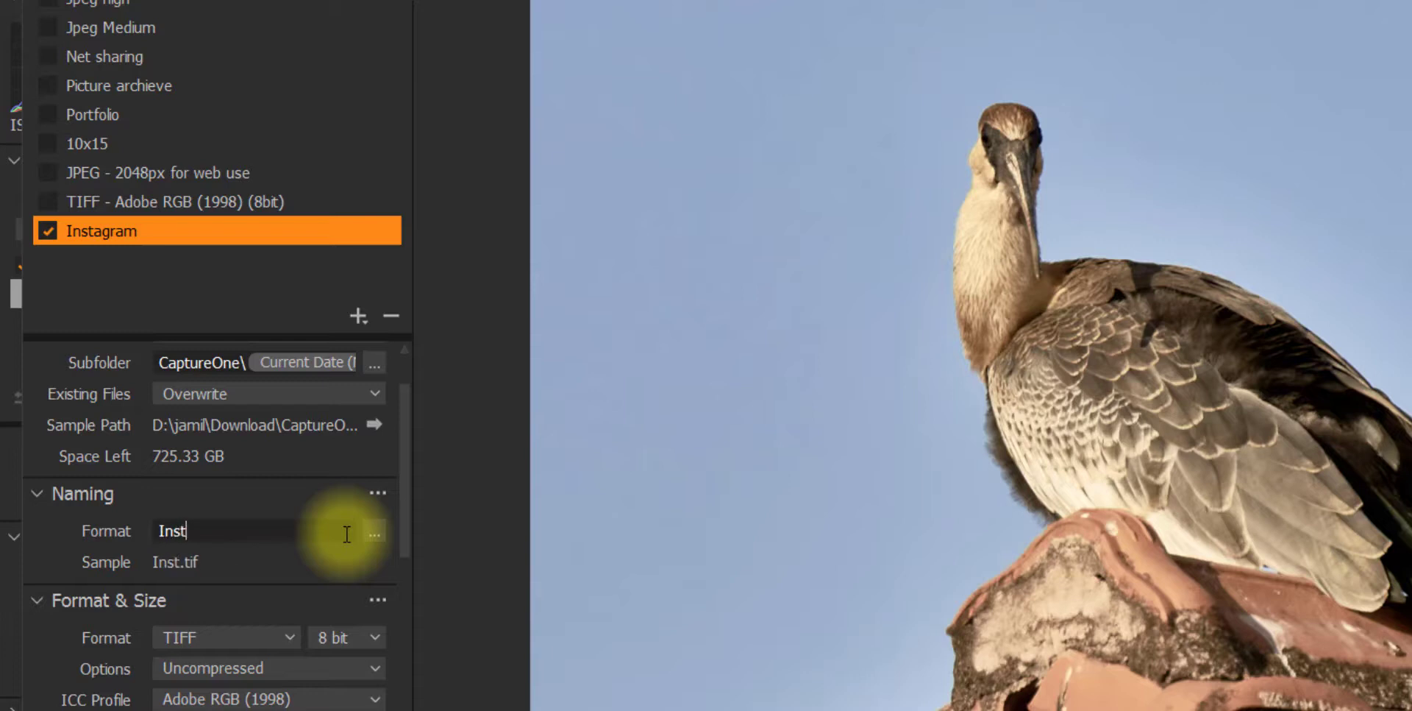
type("a_")
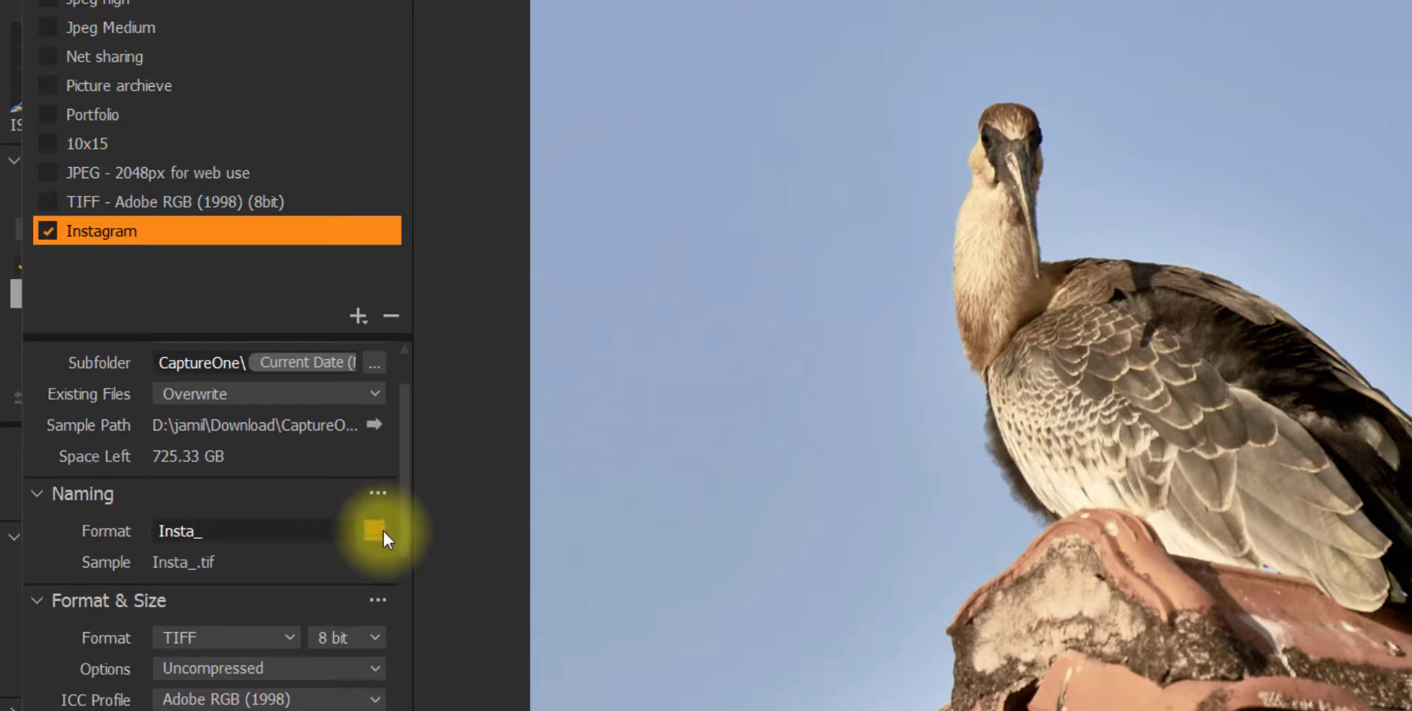
left_click(381, 531)
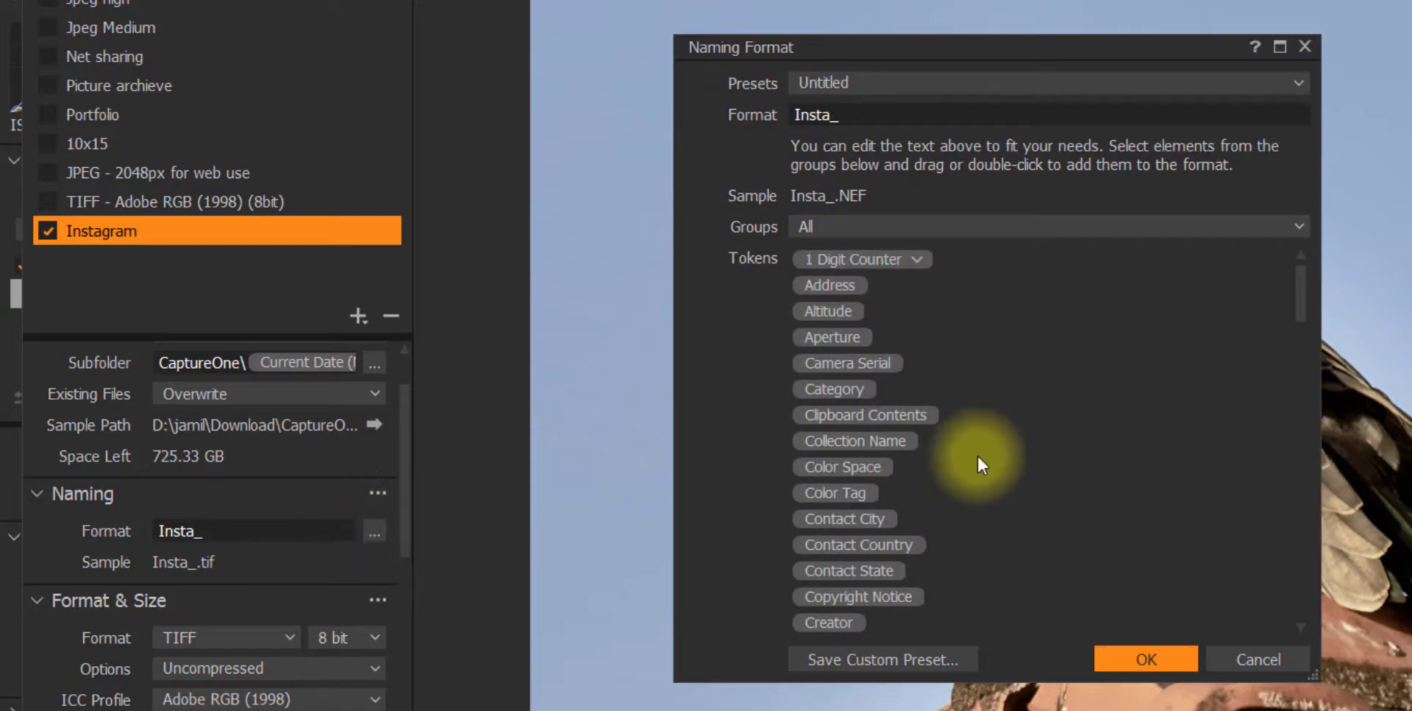
scroll(1052, 449, "down", 3)
scroll(1047, 461, "down", 3)
scroll(1047, 460, "down", 3)
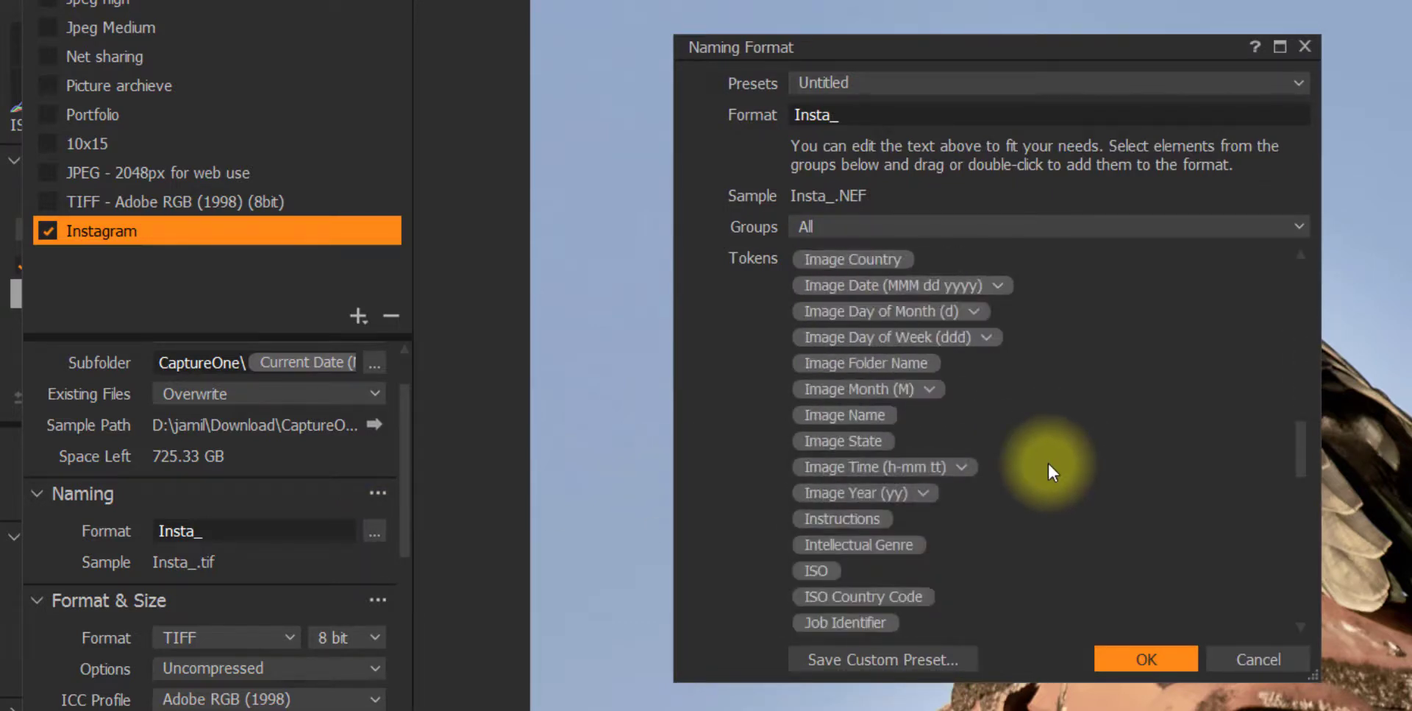
left_click_drag(842, 413, 911, 108)
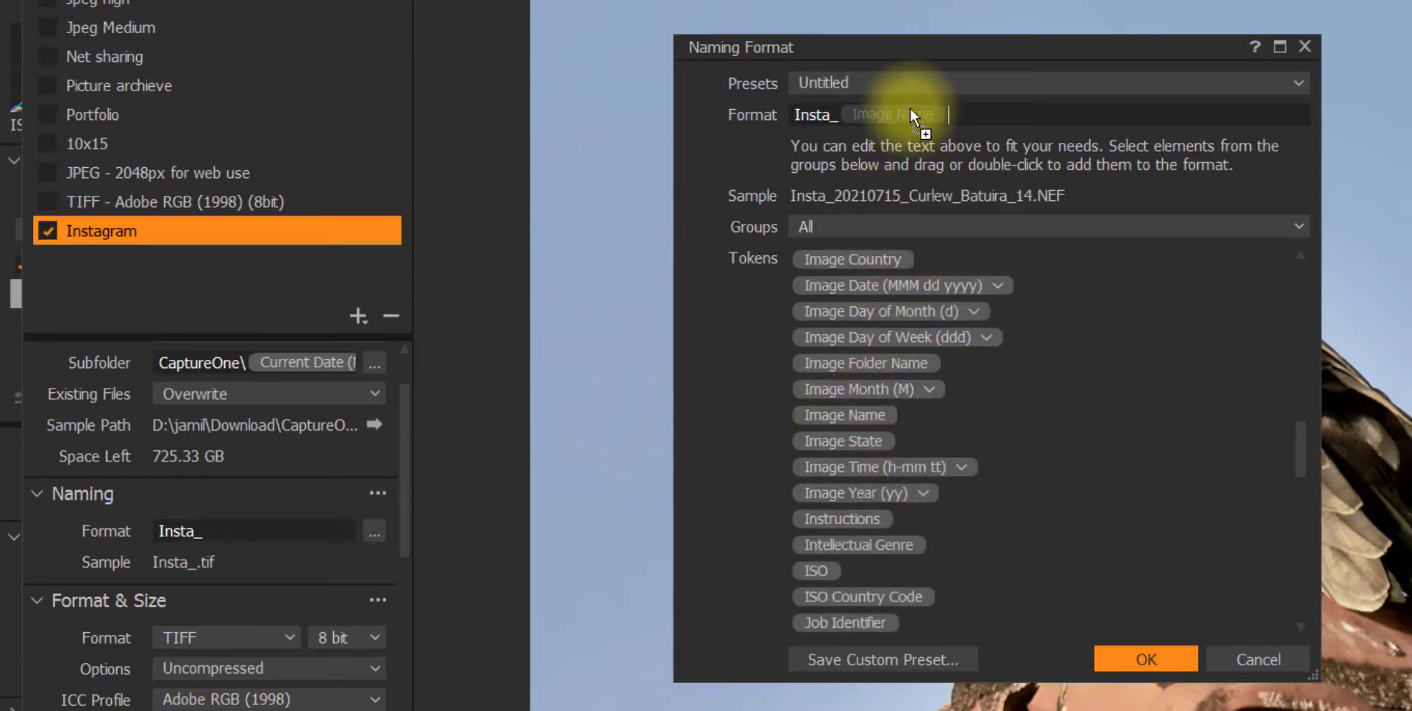
left_click(1161, 665)
scroll(152, 571, "down", 1)
scroll(152, 571, "down", 2)
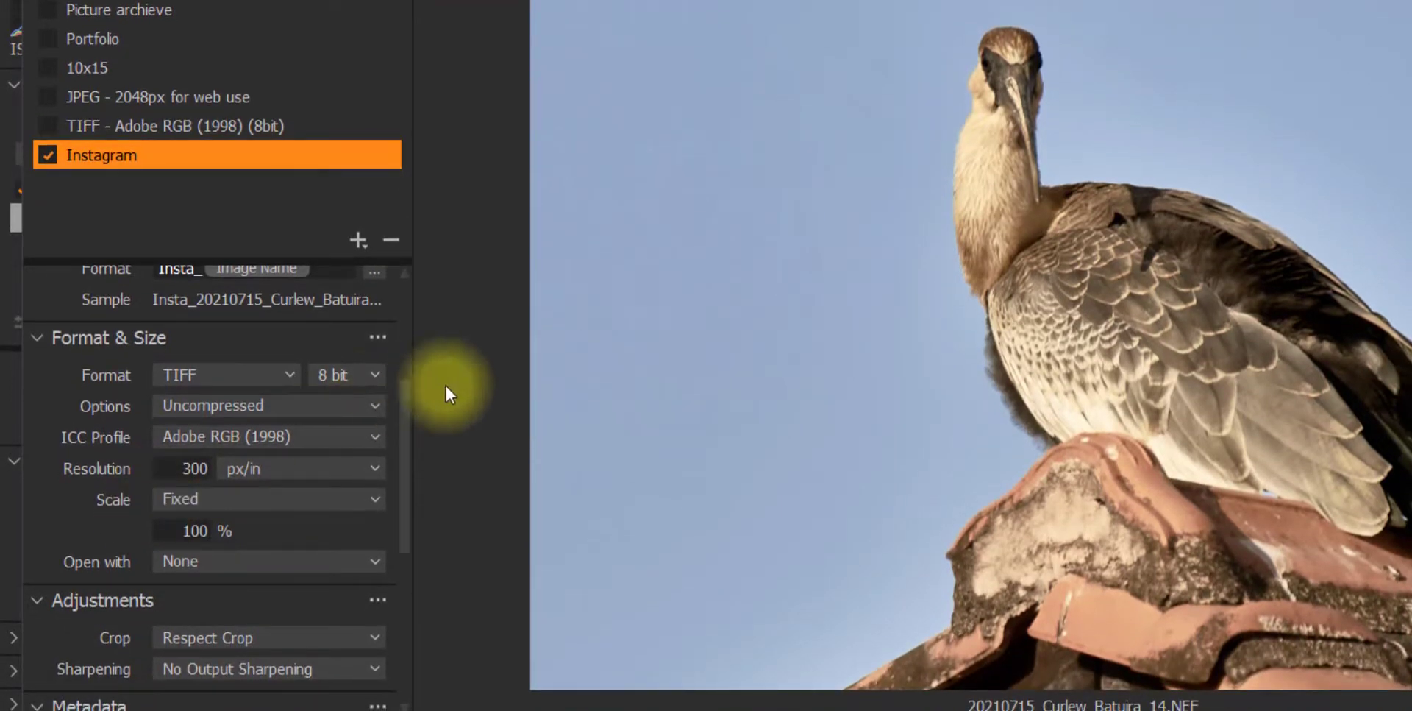
Step: Set the recipe format to JPEG with the sRGB IEC61966-2.1 ICC profile
left_click(286, 373)
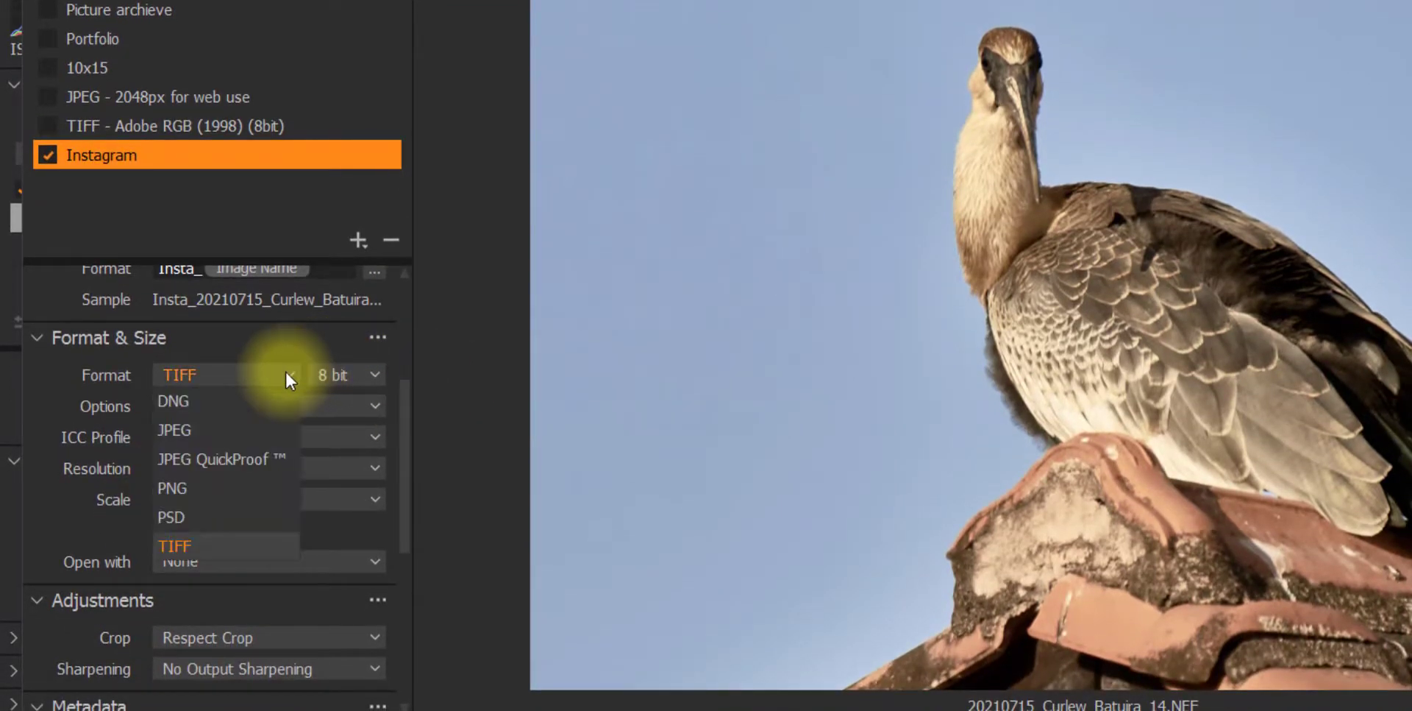
left_click(224, 421)
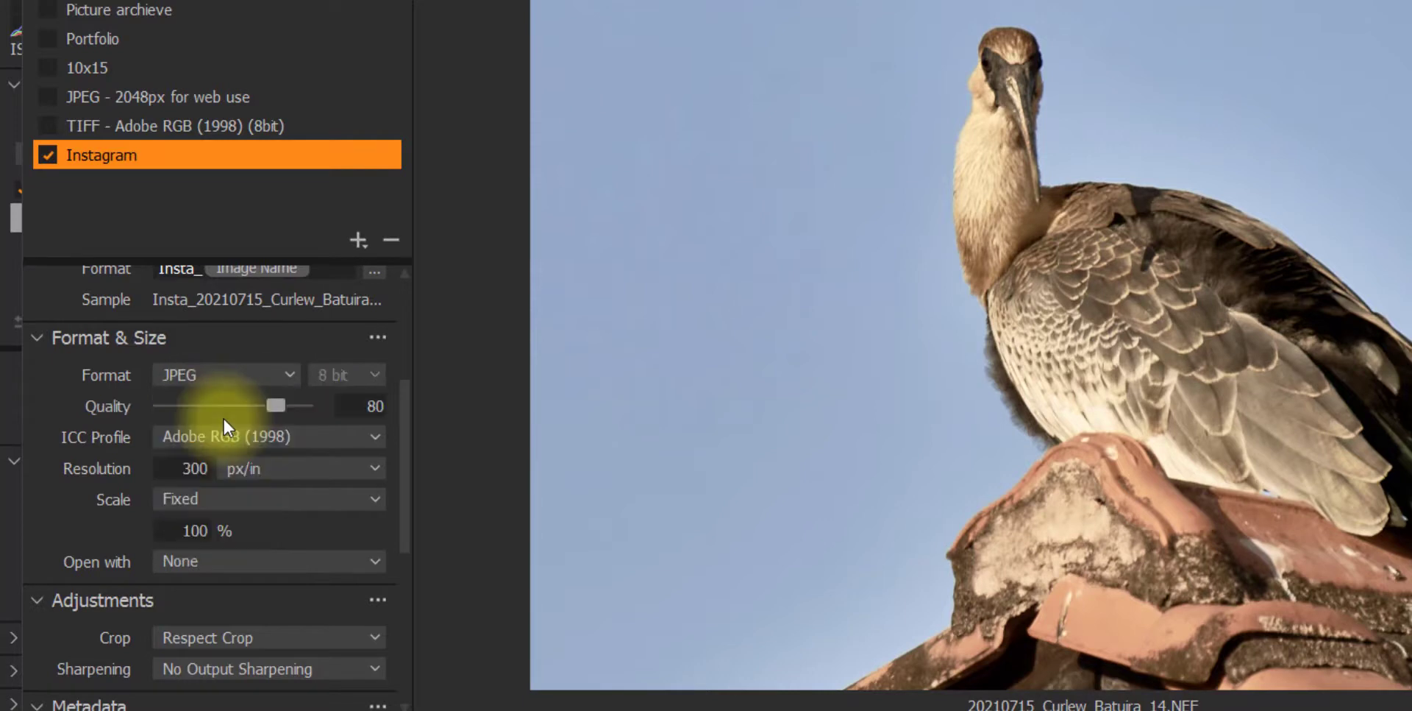
left_click(360, 439)
scroll(338, 412, "down", 1)
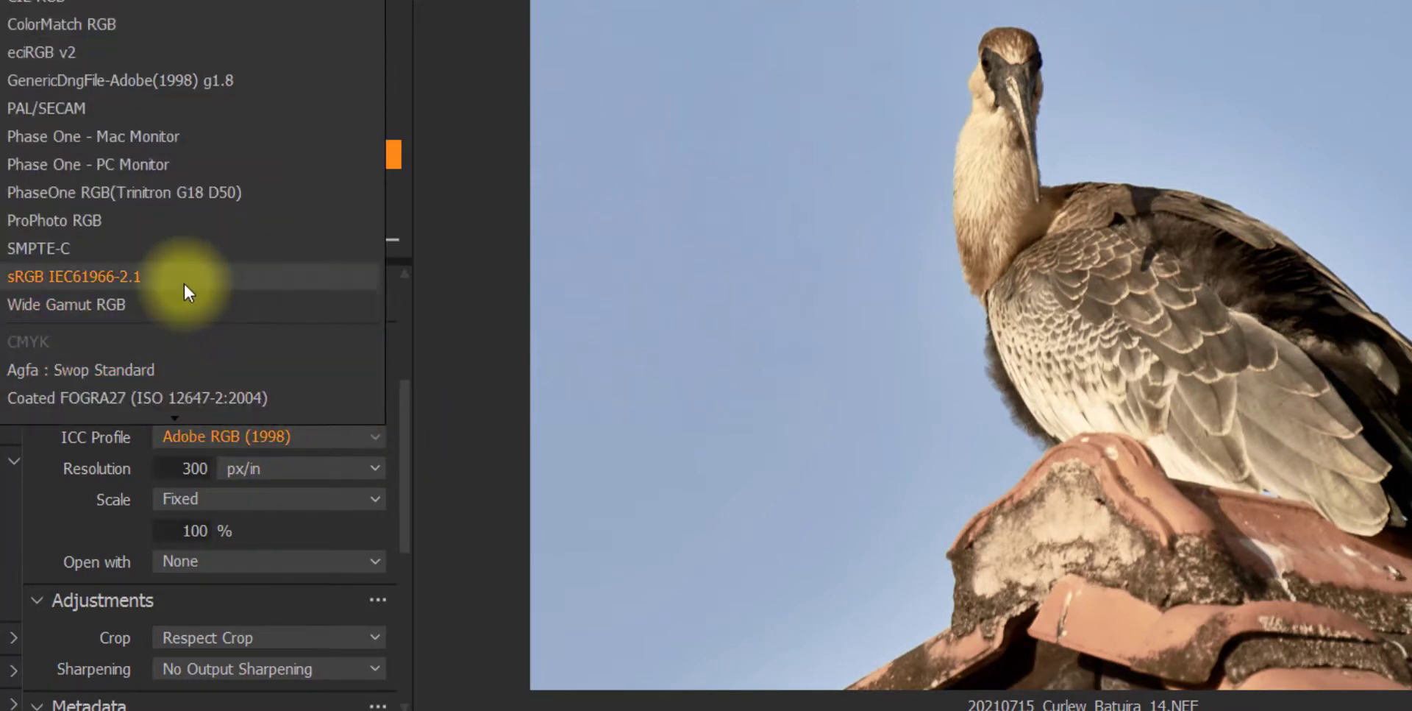
left_click(185, 287)
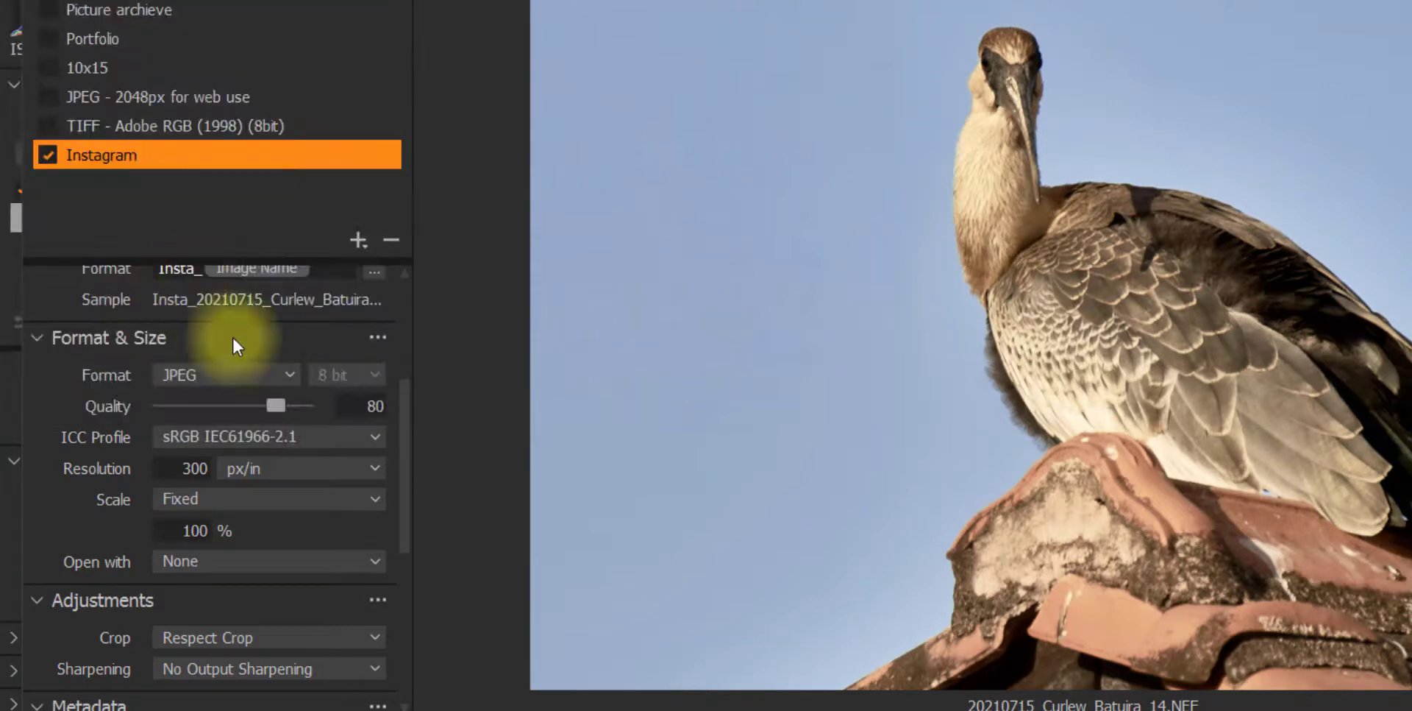
Step: Scale exports by width to 2000 px and view the preview at actual pixel size
left_click(378, 500)
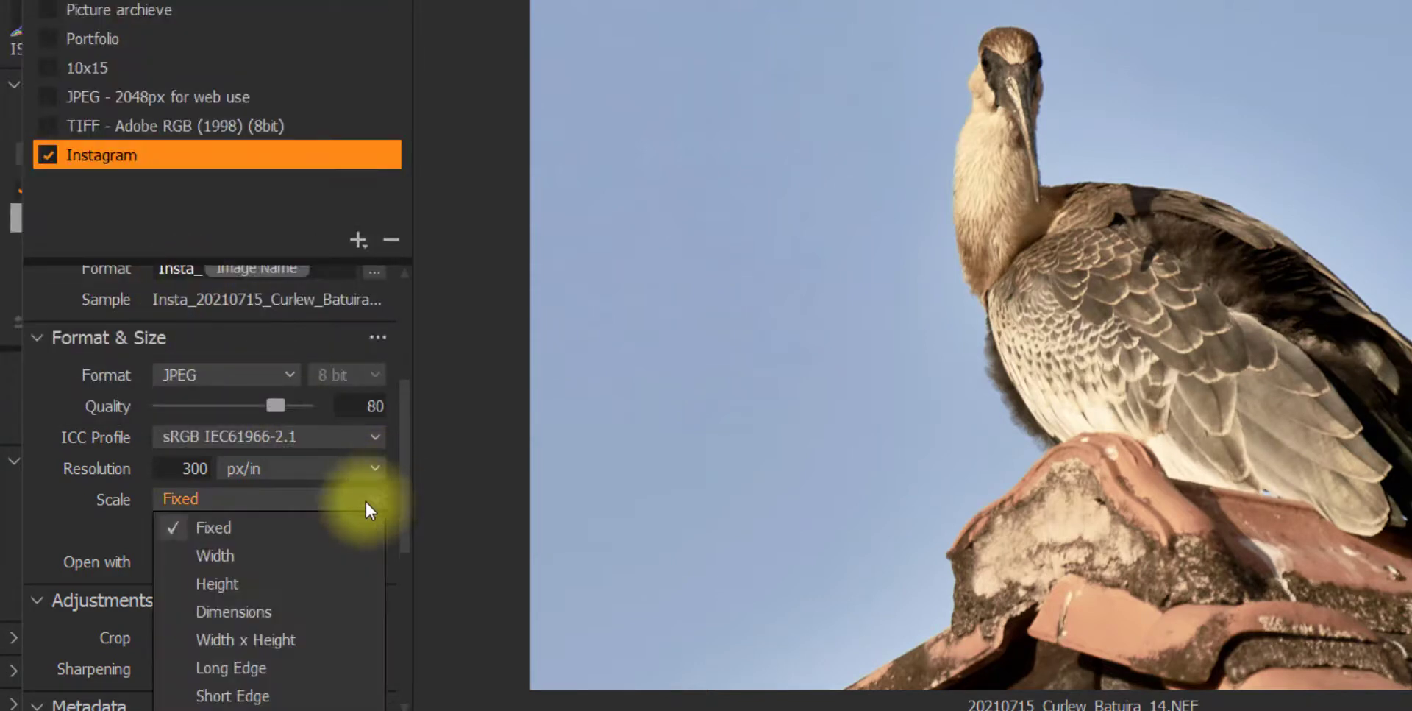
left_click(277, 553)
left_click(324, 530)
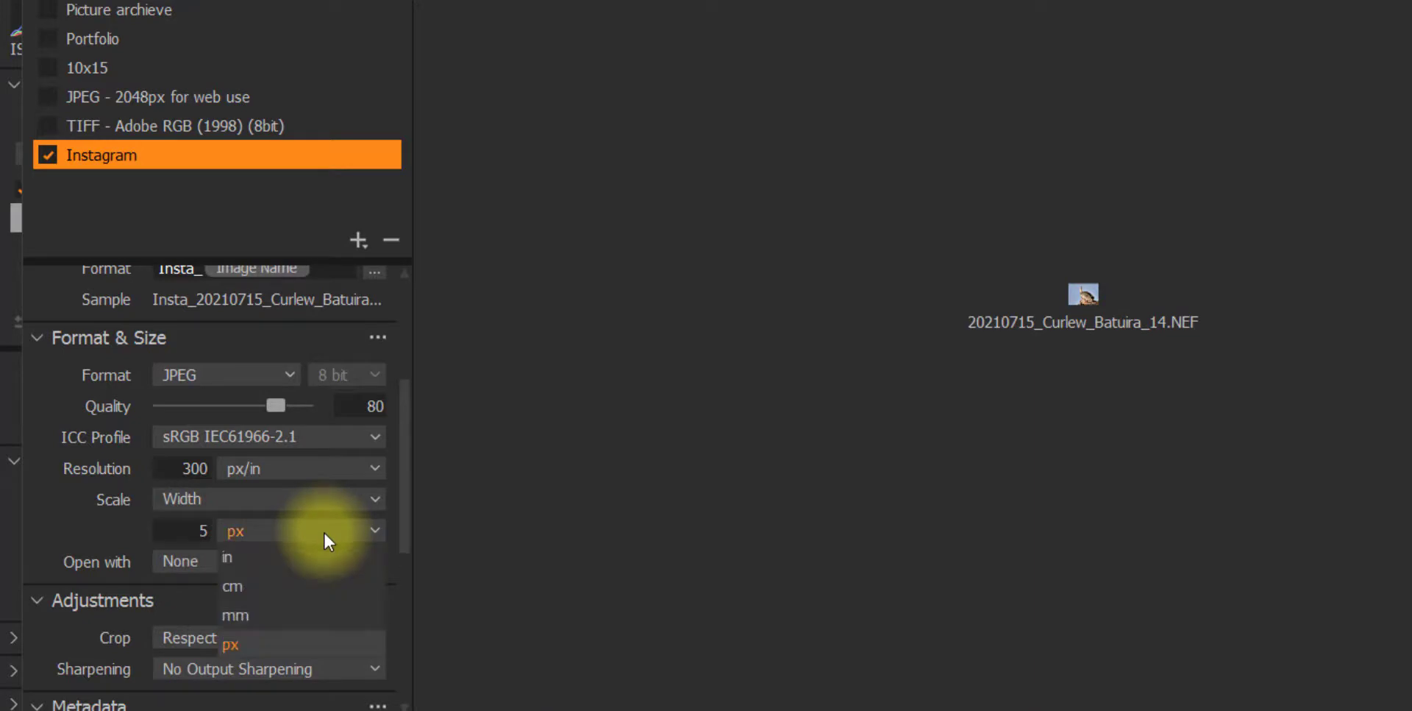
left_click(263, 645)
double_click(222, 525)
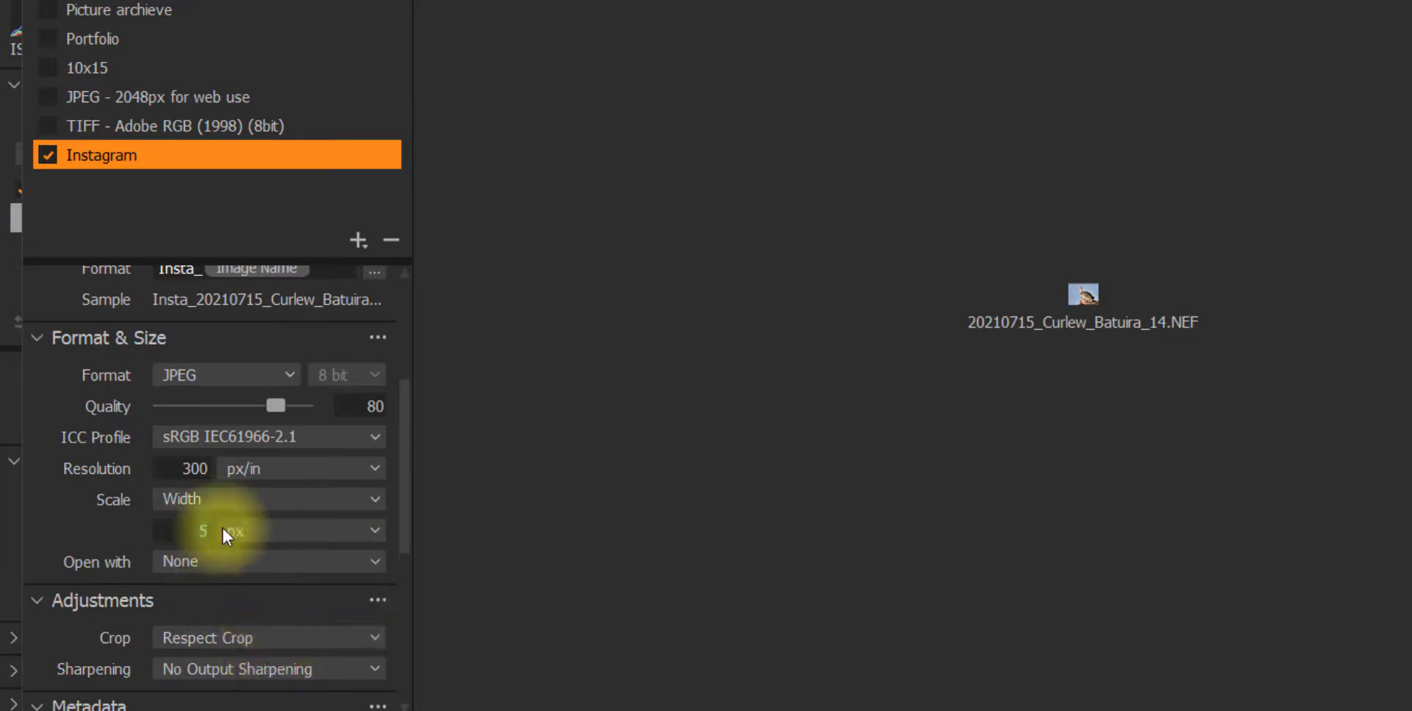
type("2000")
key("Tab")
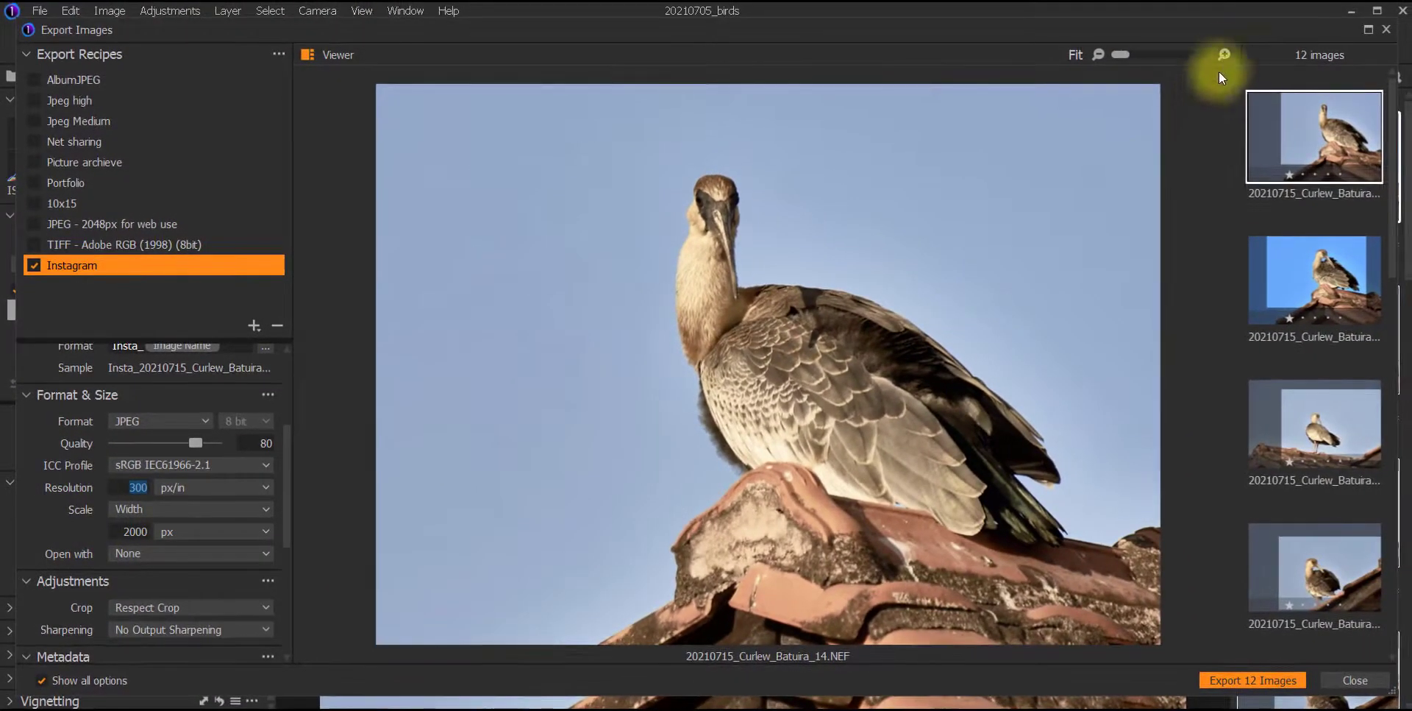
left_click(1225, 56)
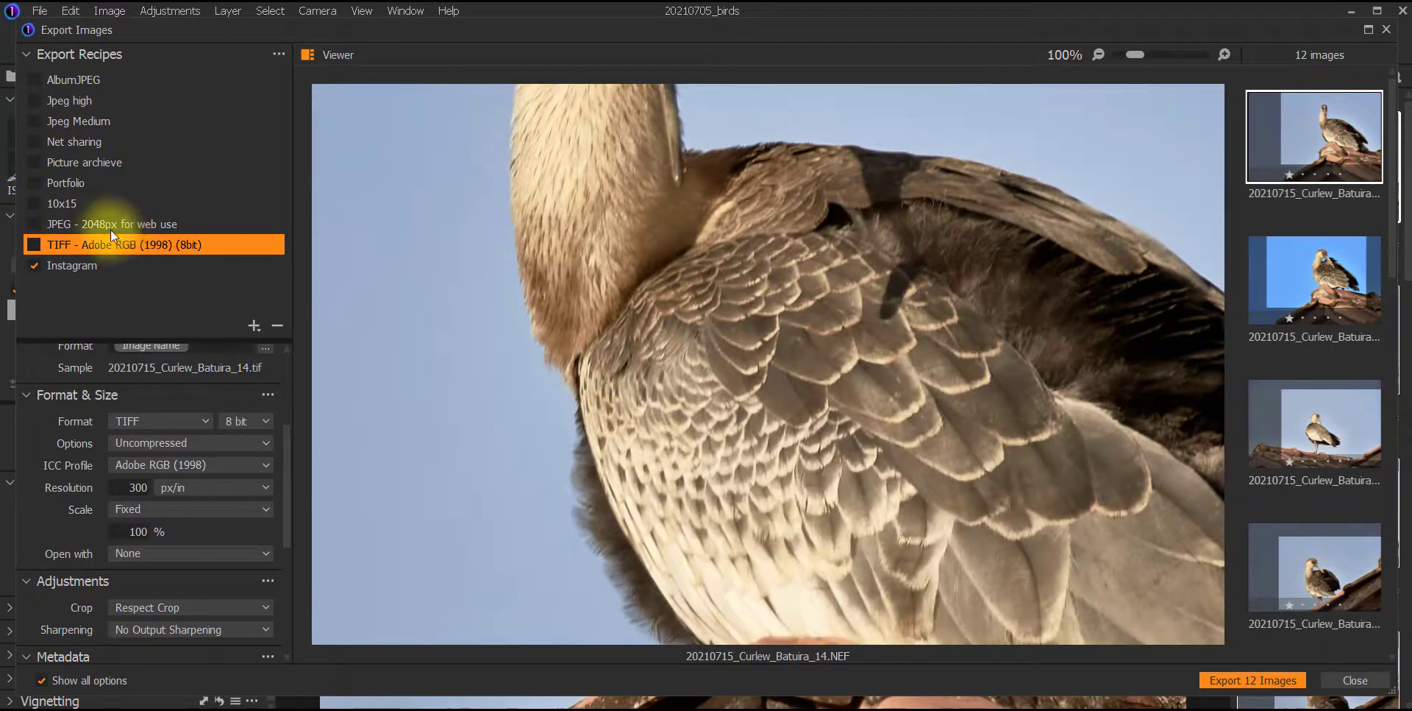
Step: Compare with the JPEG - 2048px recipe, then set Instagram's JPEG quality to 57
left_click(103, 224)
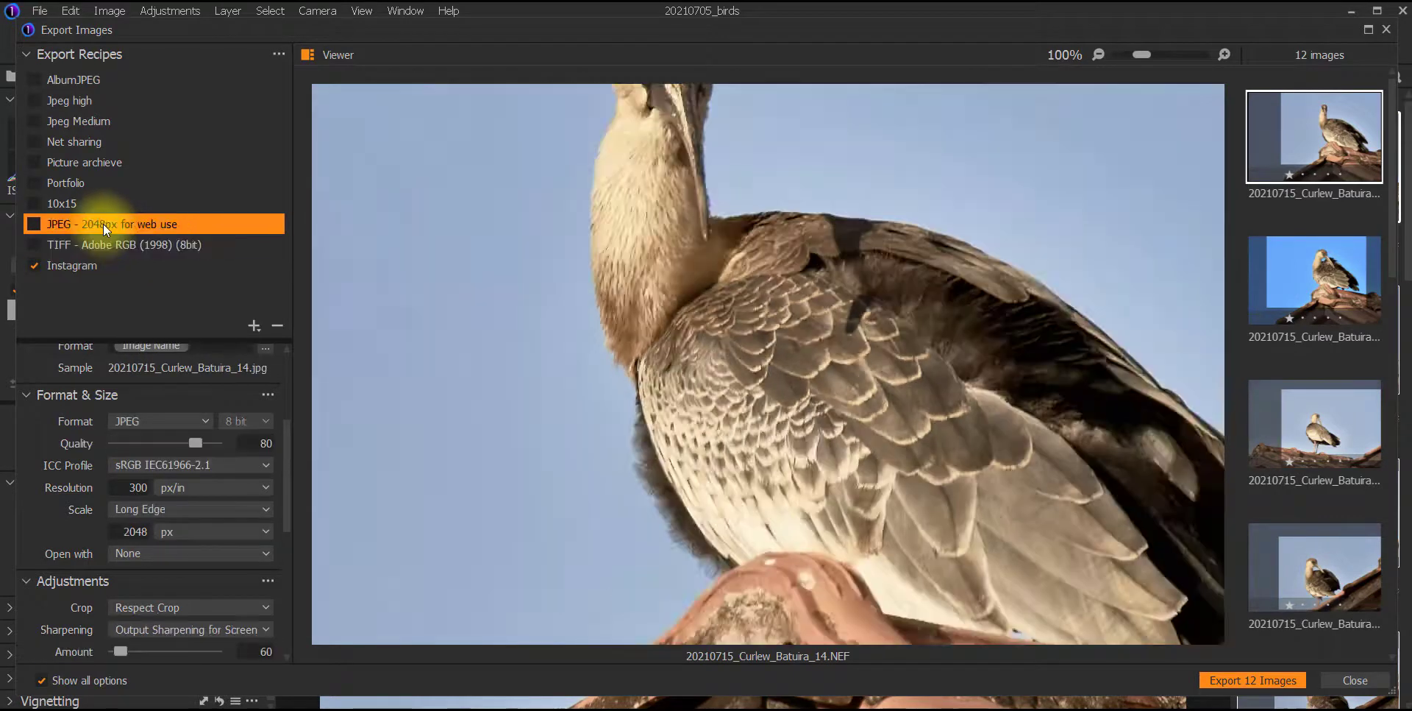
left_click(83, 267)
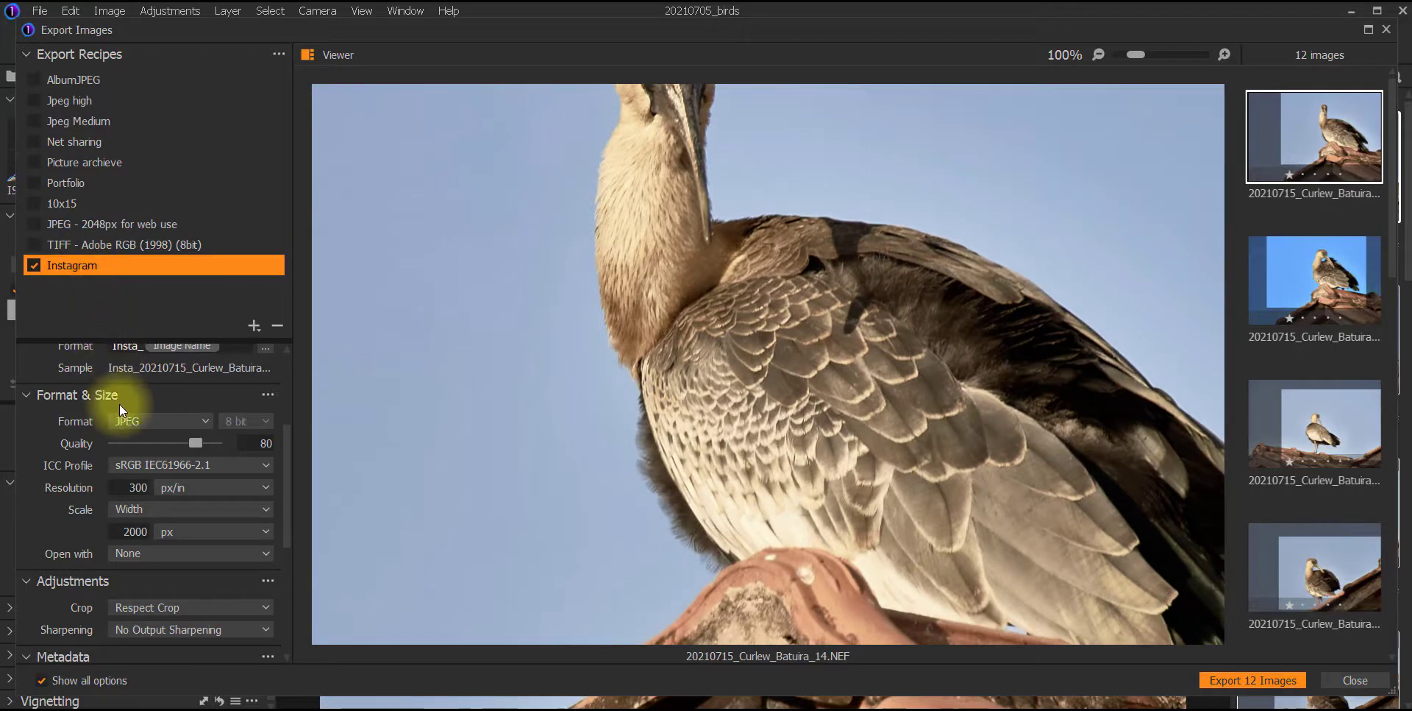
left_click(172, 443)
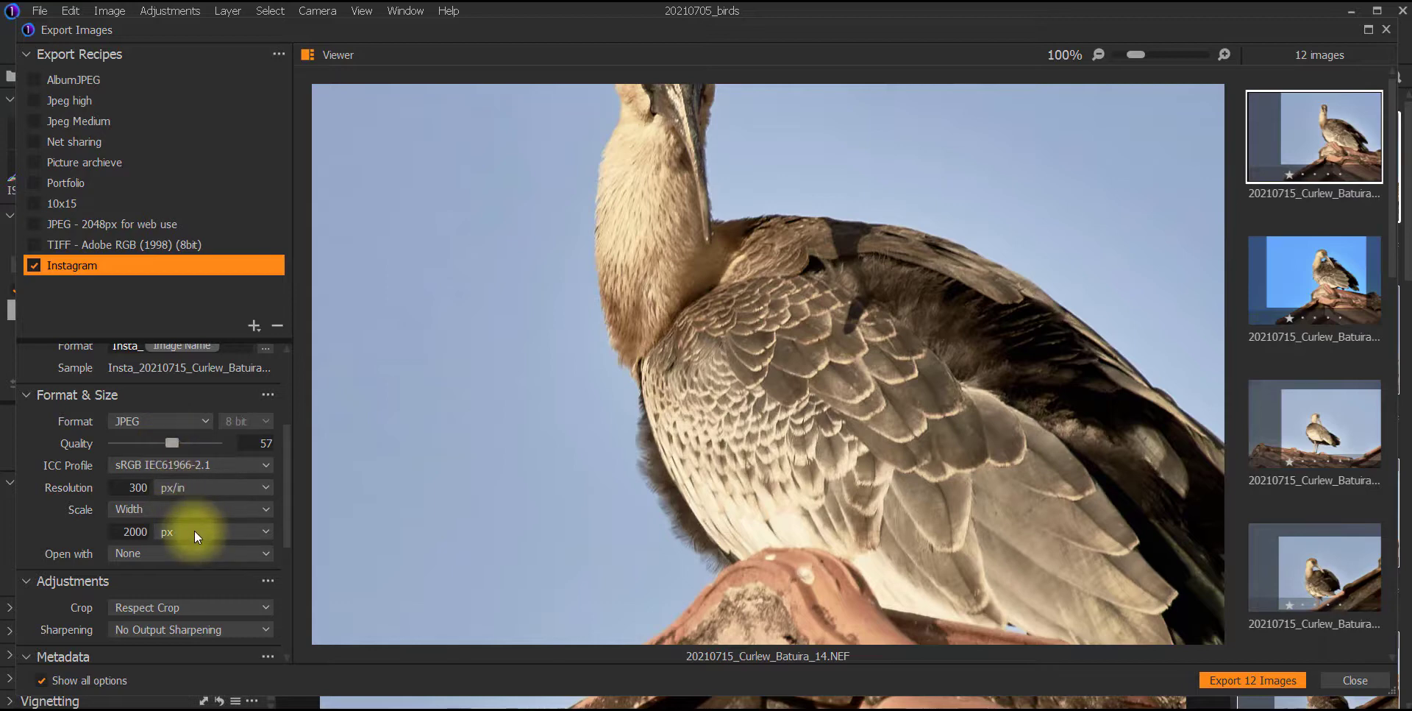
Step: Turn on Output Sharpening for Screen and set its amount to 190
scroll(201, 598, "down", 1)
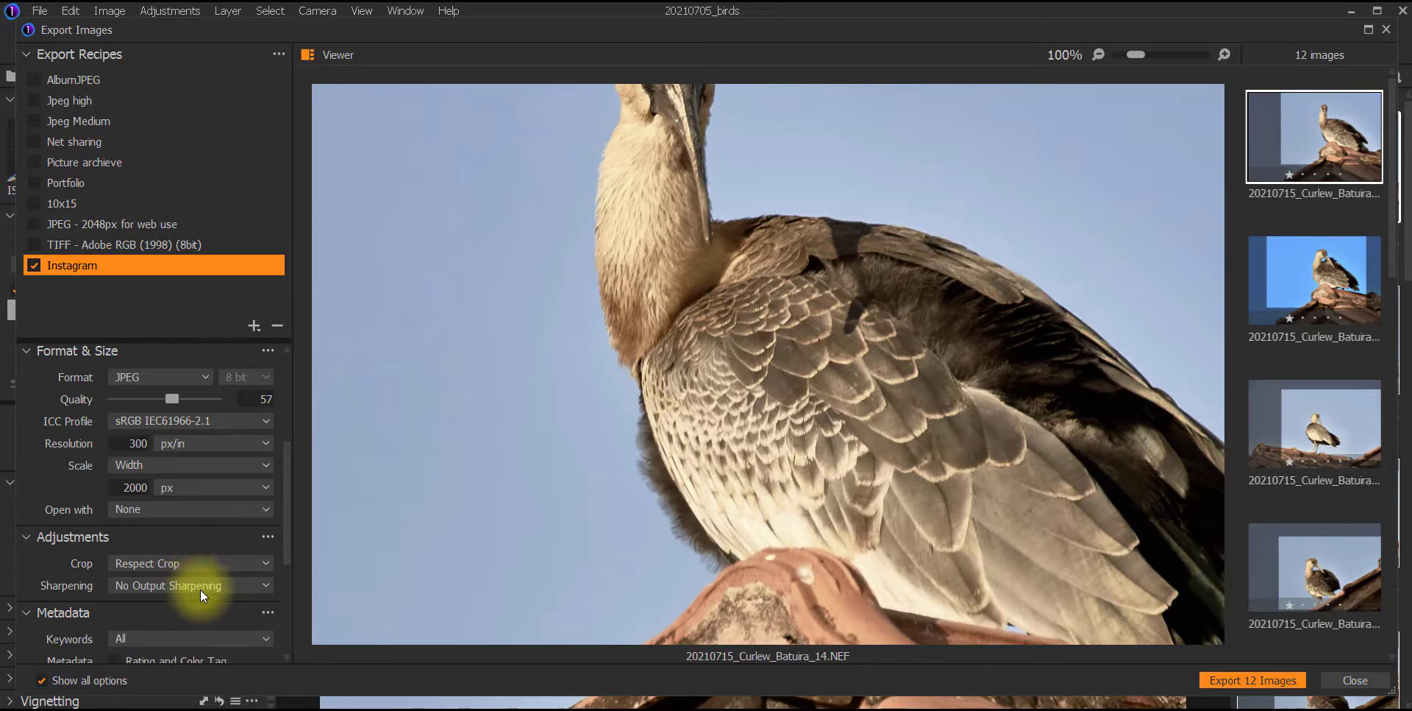
left_click(203, 586)
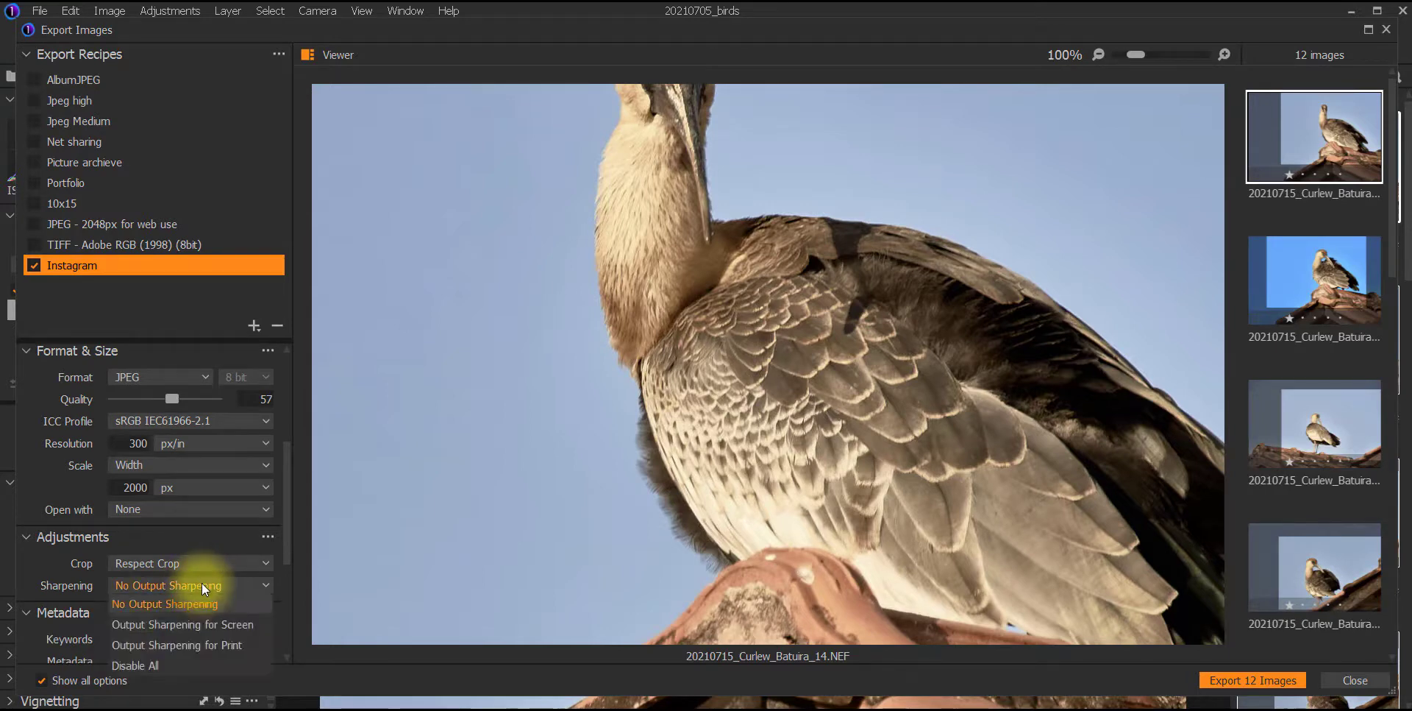
left_click(195, 622)
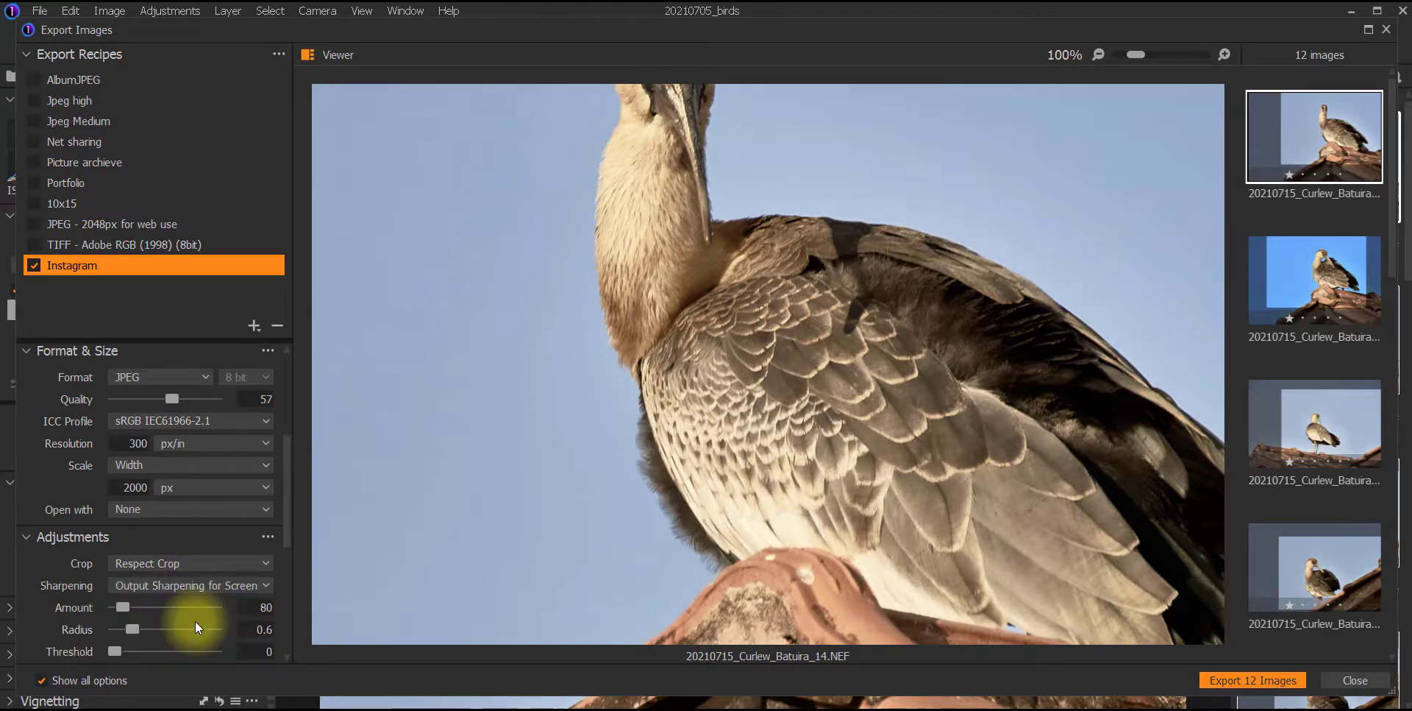
mouse_move(123, 607)
left_mouse_down()
mouse_move(189, 614)
mouse_move(136, 612)
left_mouse_up()
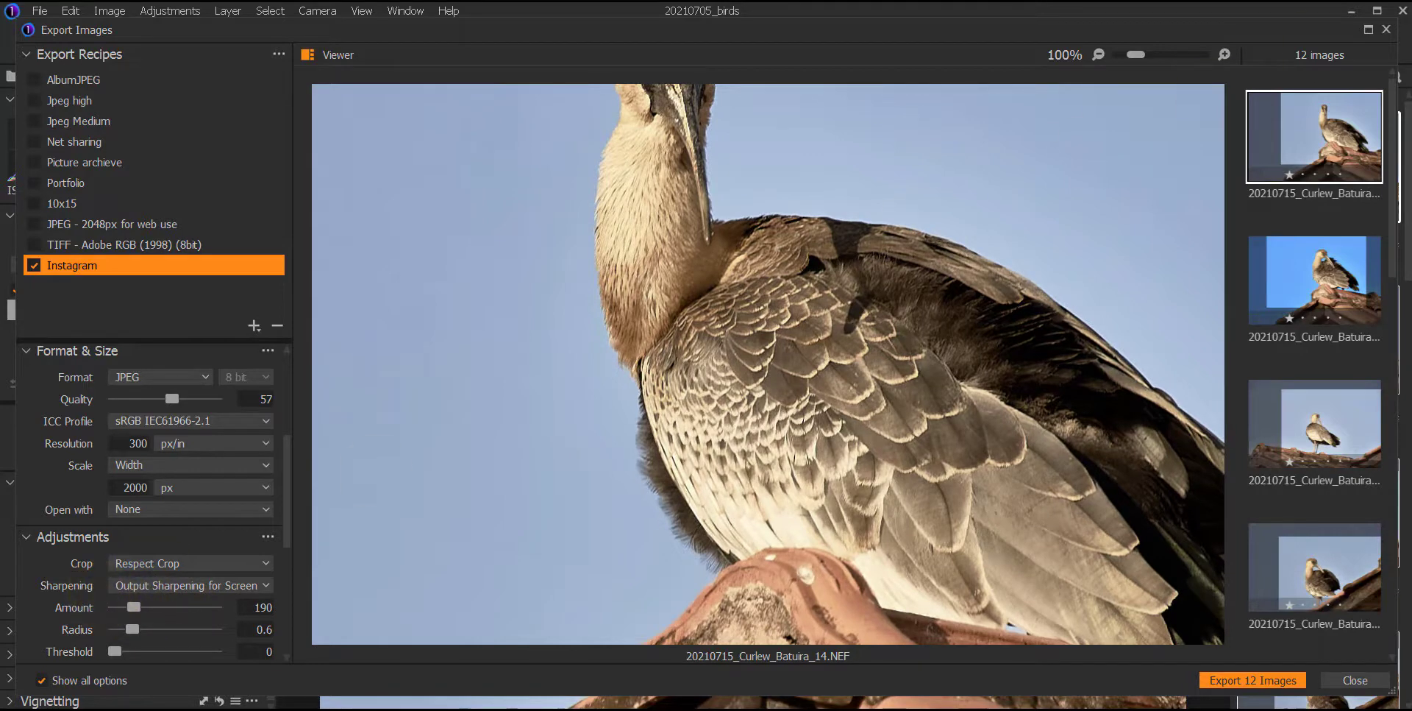
Step: Fit the preview and add a Text watermark reading 'jamil'
left_click(1098, 54)
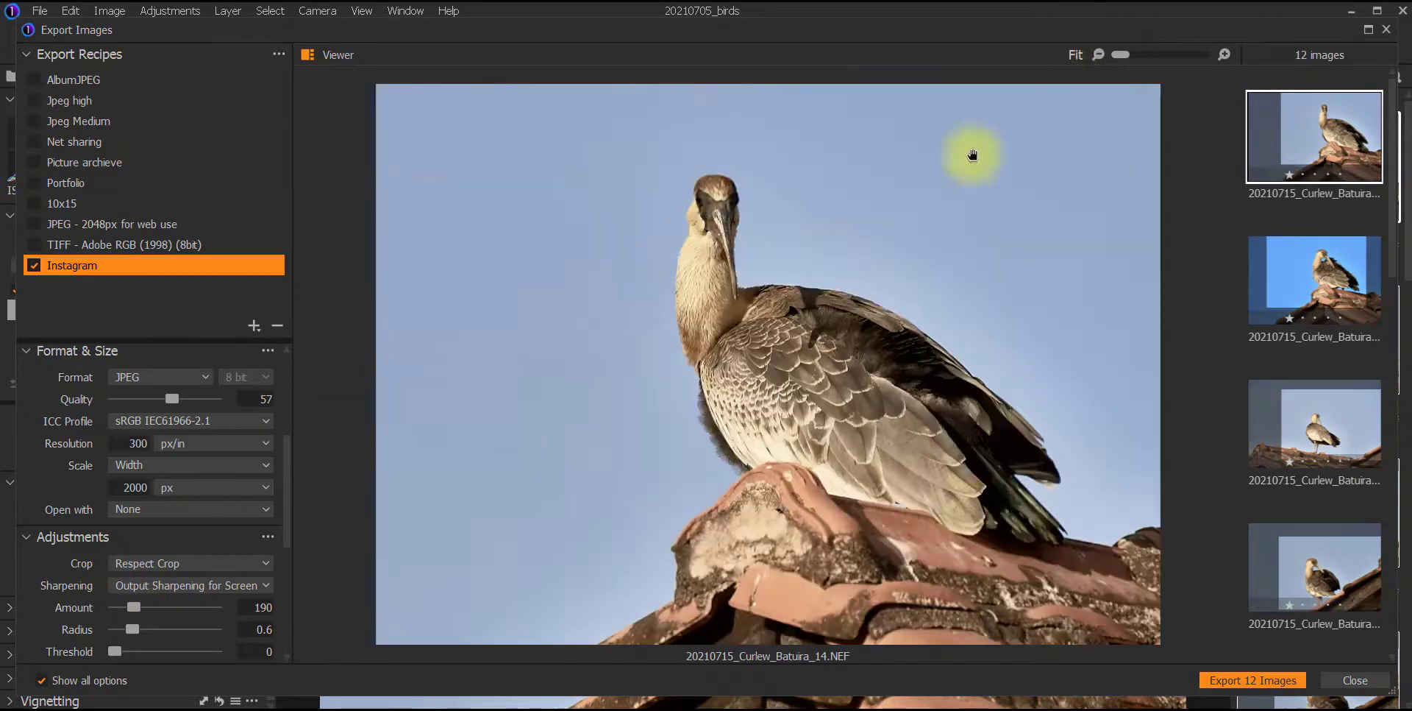
scroll(258, 515, "down", 1)
scroll(258, 515, "down", 1)
scroll(257, 515, "down", 3)
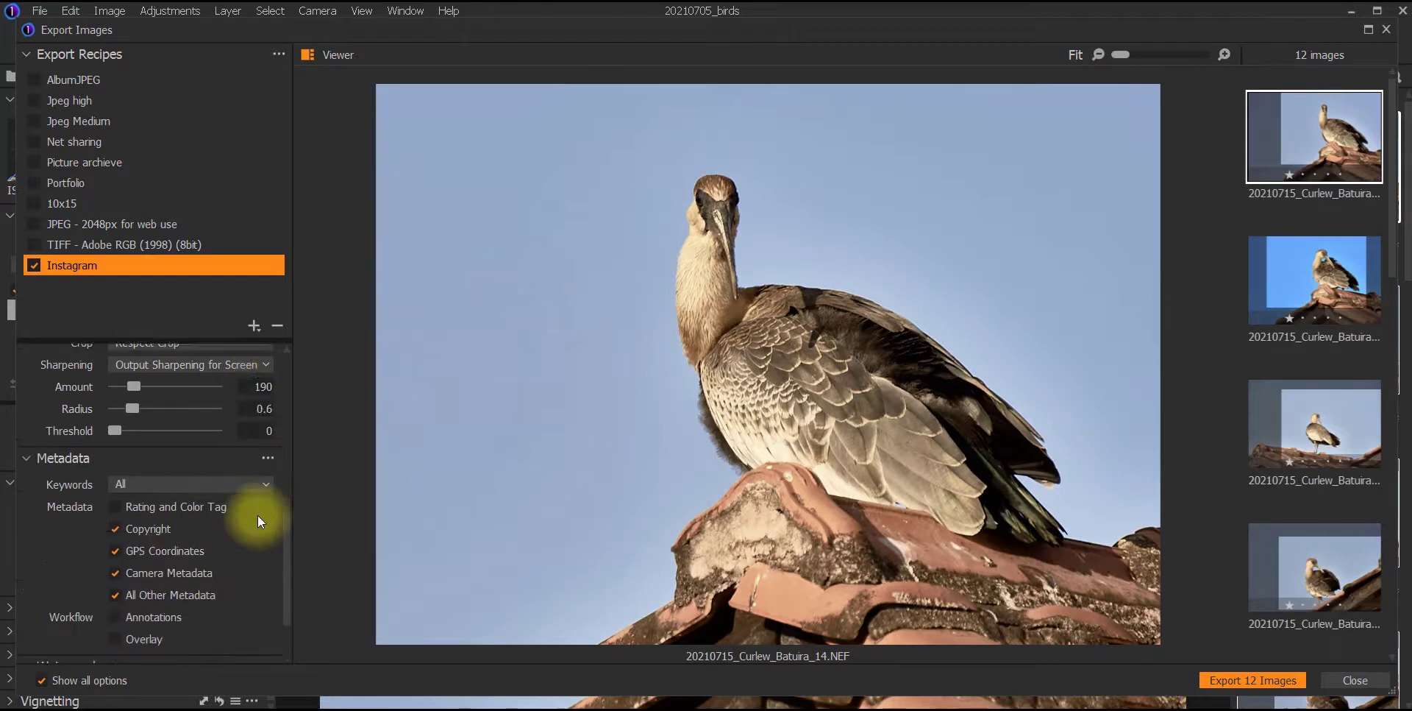
scroll(257, 515, "down", 1)
scroll(259, 520, "down", 1)
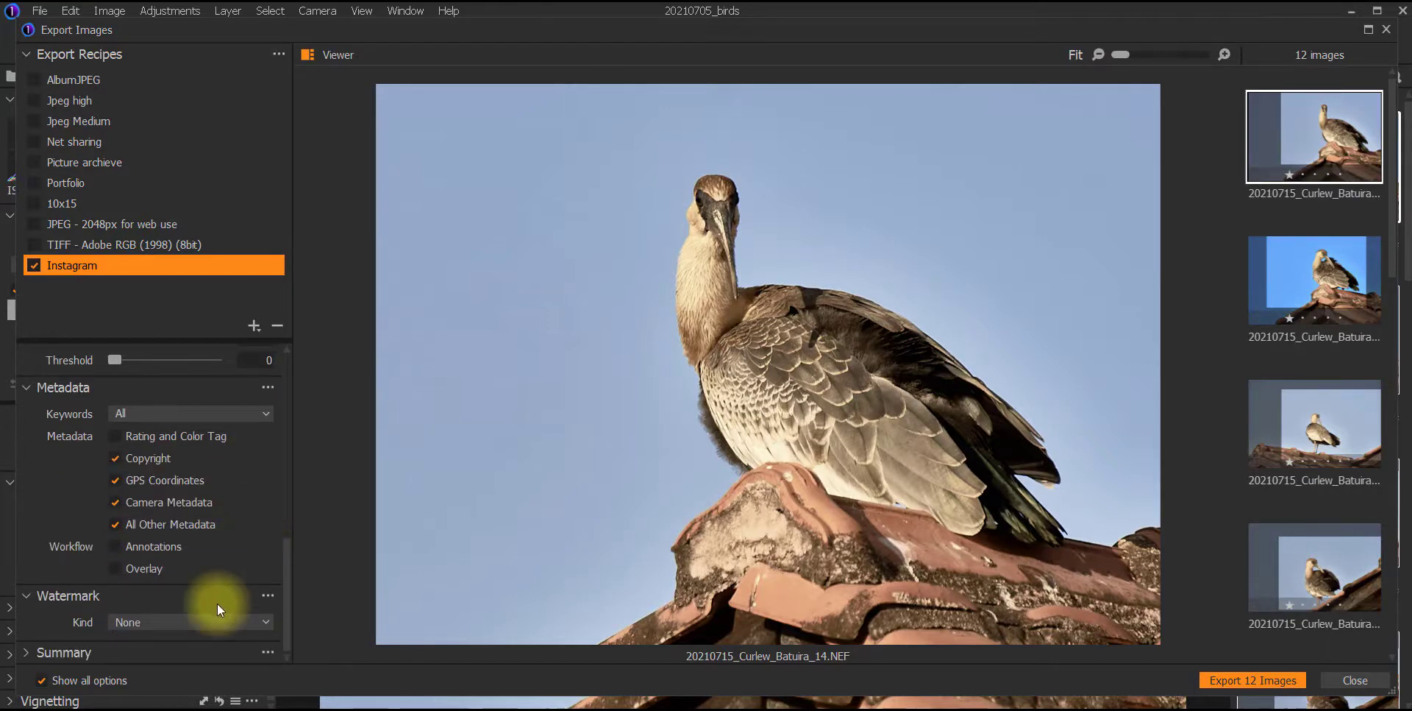
left_click(241, 621)
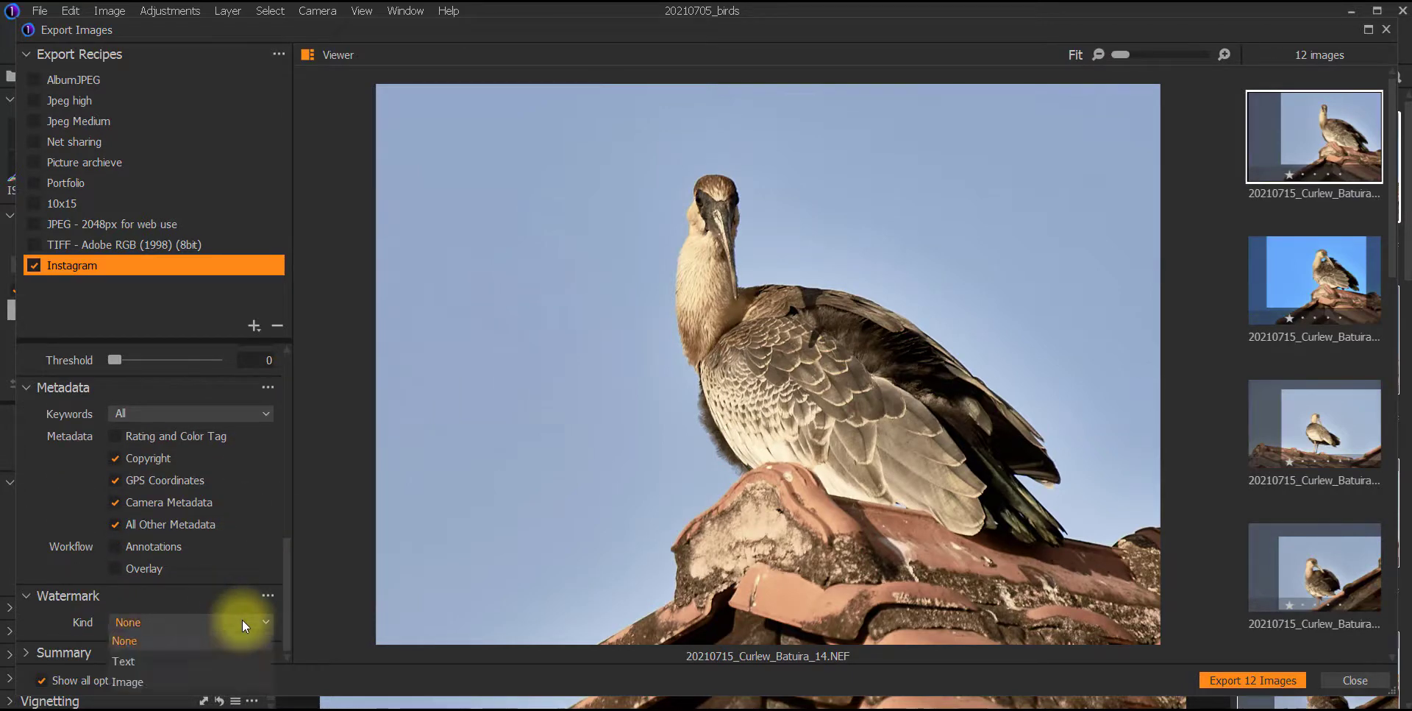
left_click(196, 662)
scroll(199, 618, "down", 3)
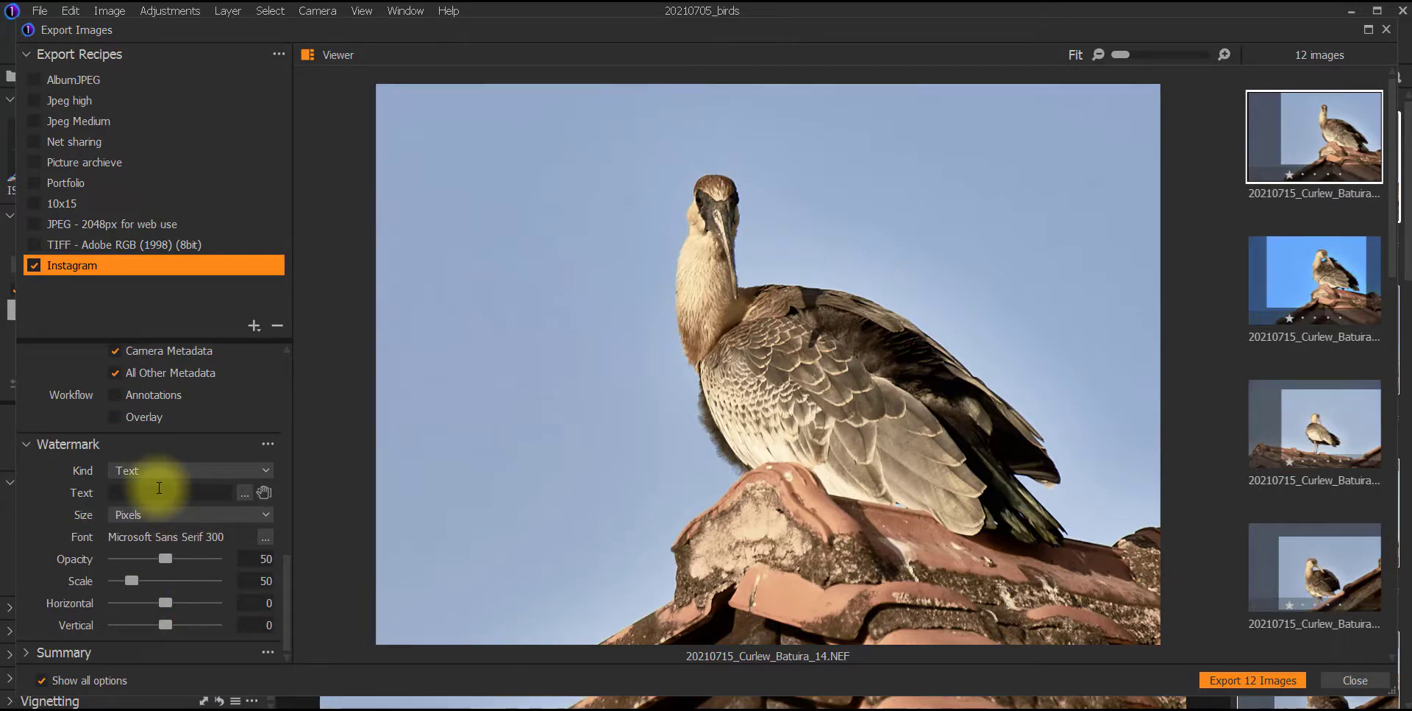
type("jamil")
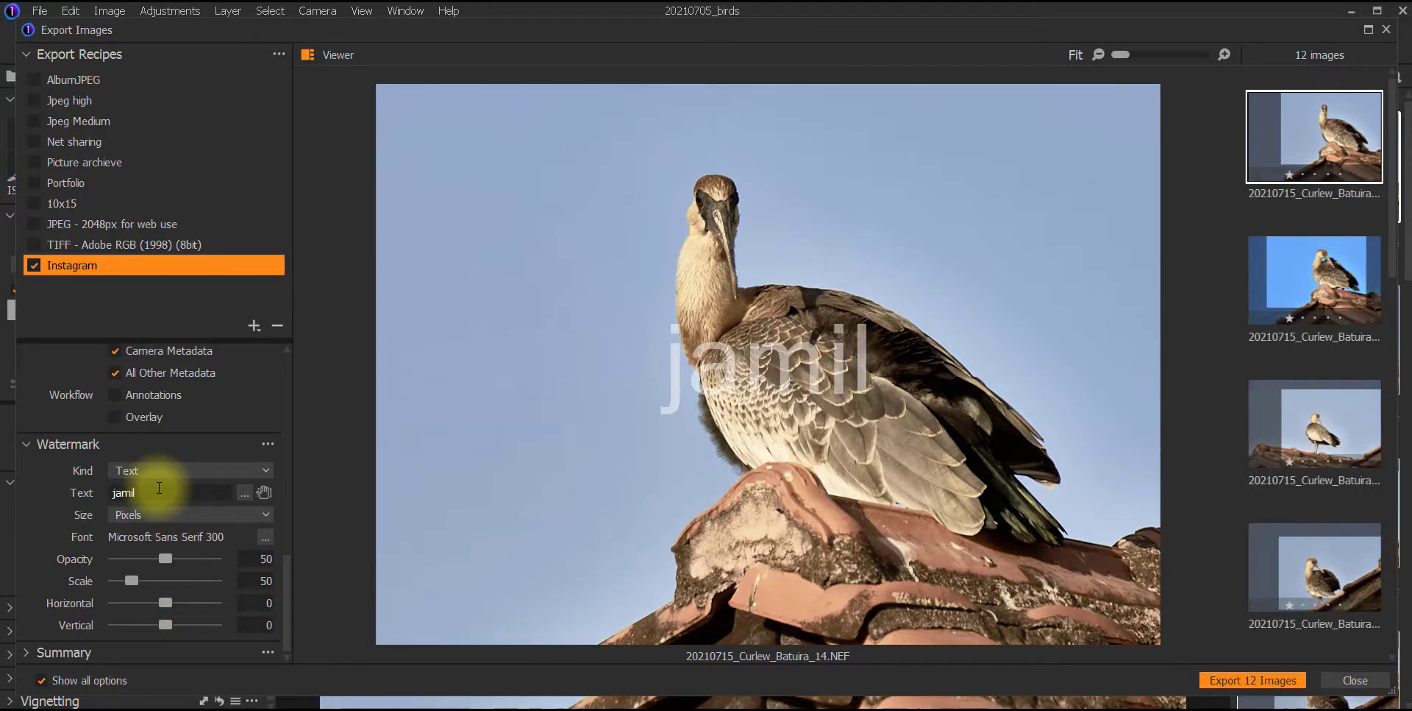
Step: Move the watermark to the lower right, with opacity 100 and scale 25
left_click(263, 491)
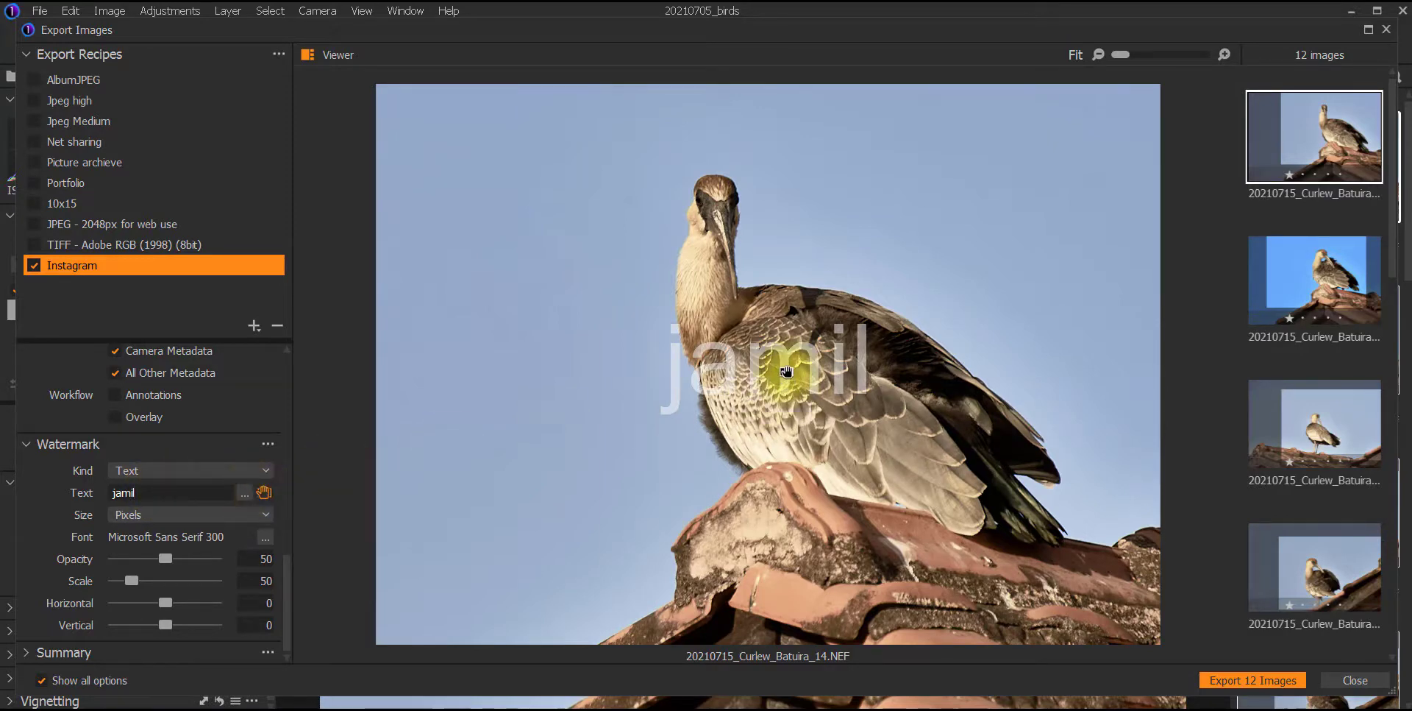
mouse_move(782, 366)
left_mouse_down()
mouse_move(954, 551)
mouse_move(1097, 627)
left_mouse_up()
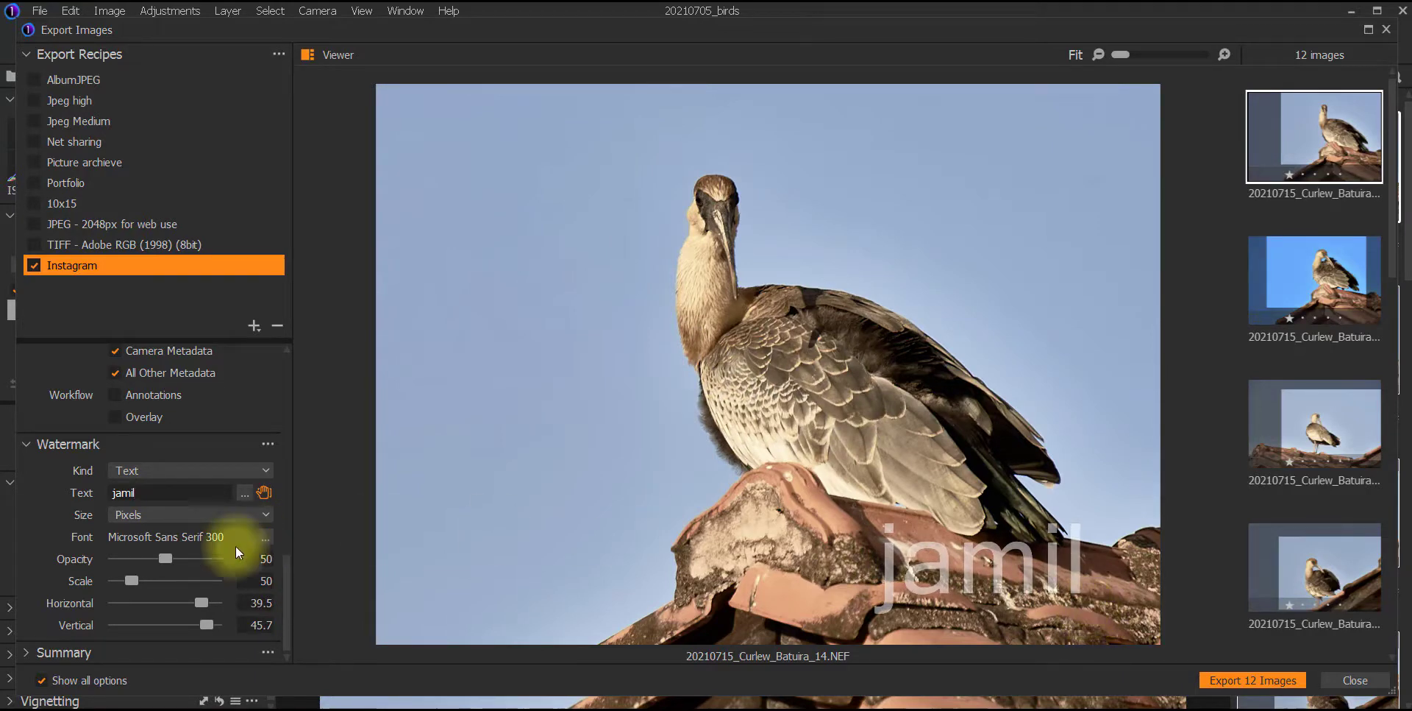
left_click(220, 558)
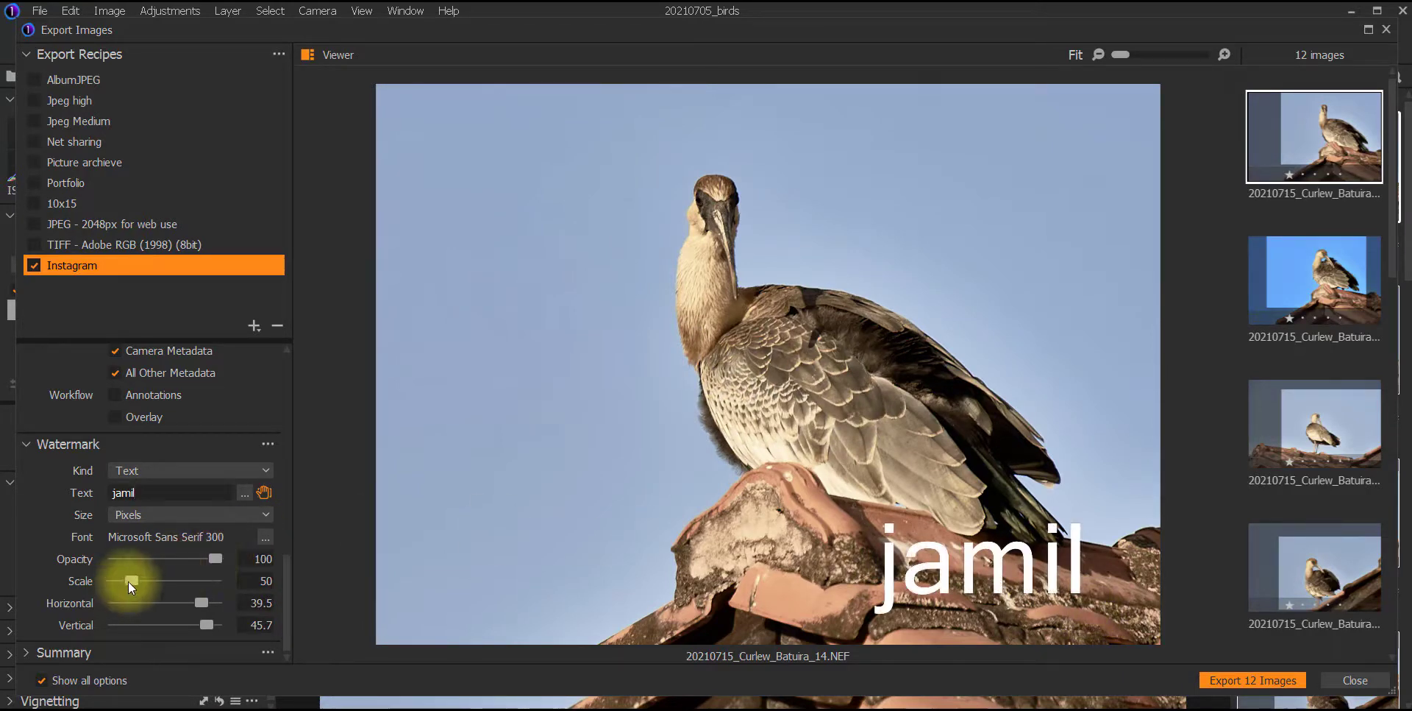
left_click_drag(130, 580, 102, 579)
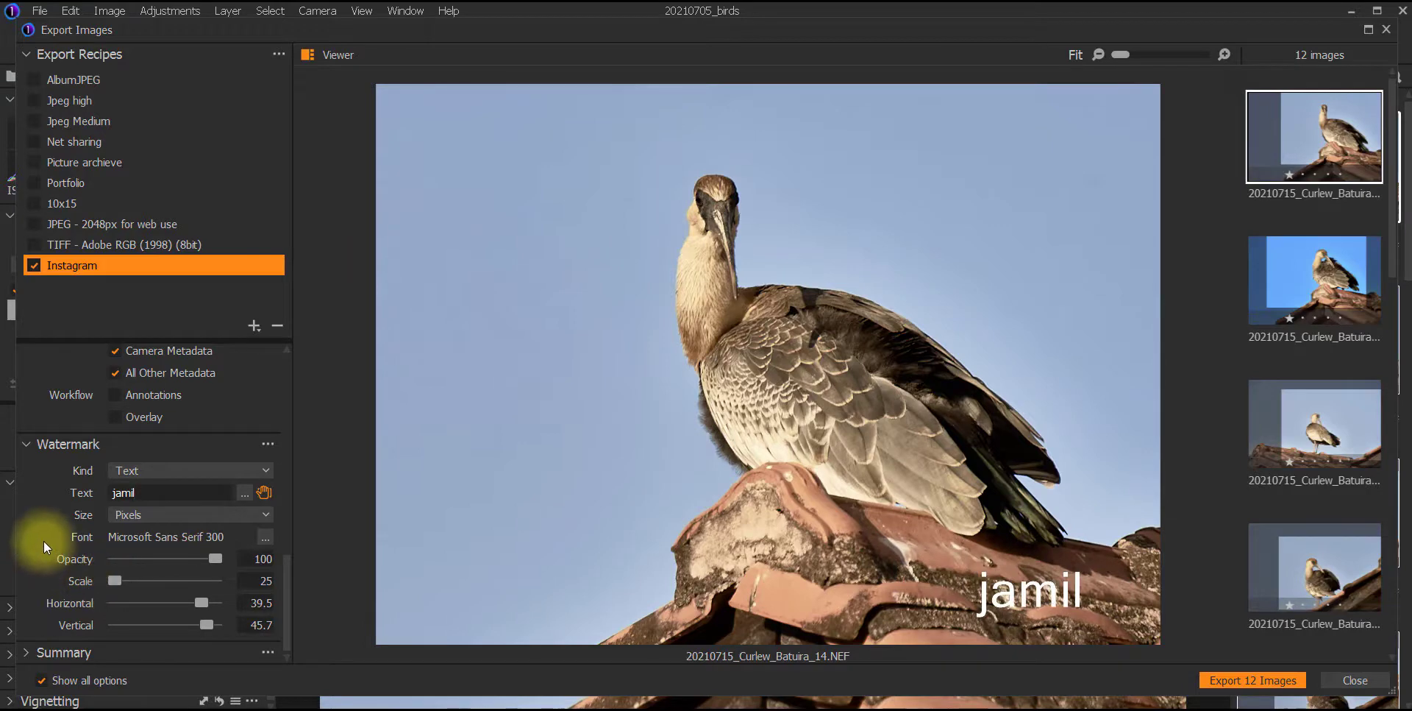
scroll(130, 574, "up", 3)
scroll(131, 574, "up", 3)
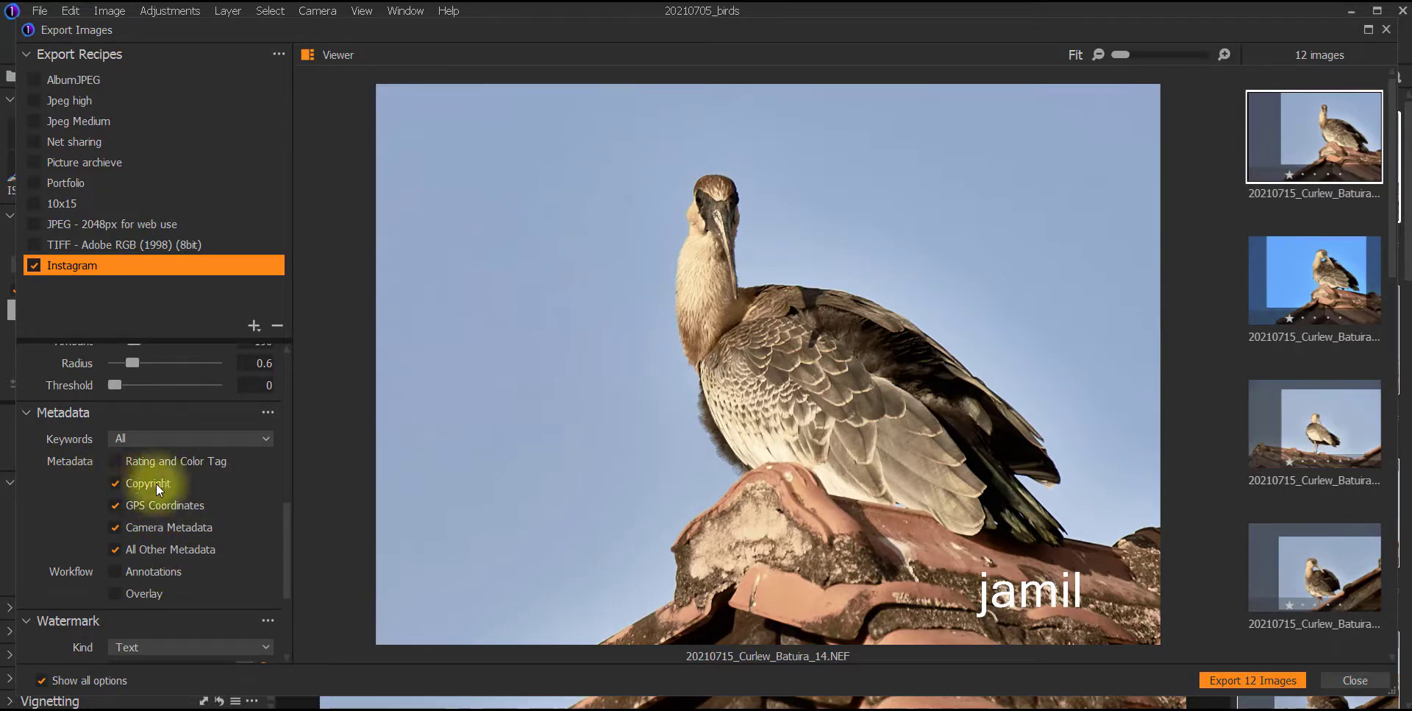
Step: Expand the Summary, set JPEG quality to 72 and resolution to 200 px/in
scroll(207, 487, "down", 3)
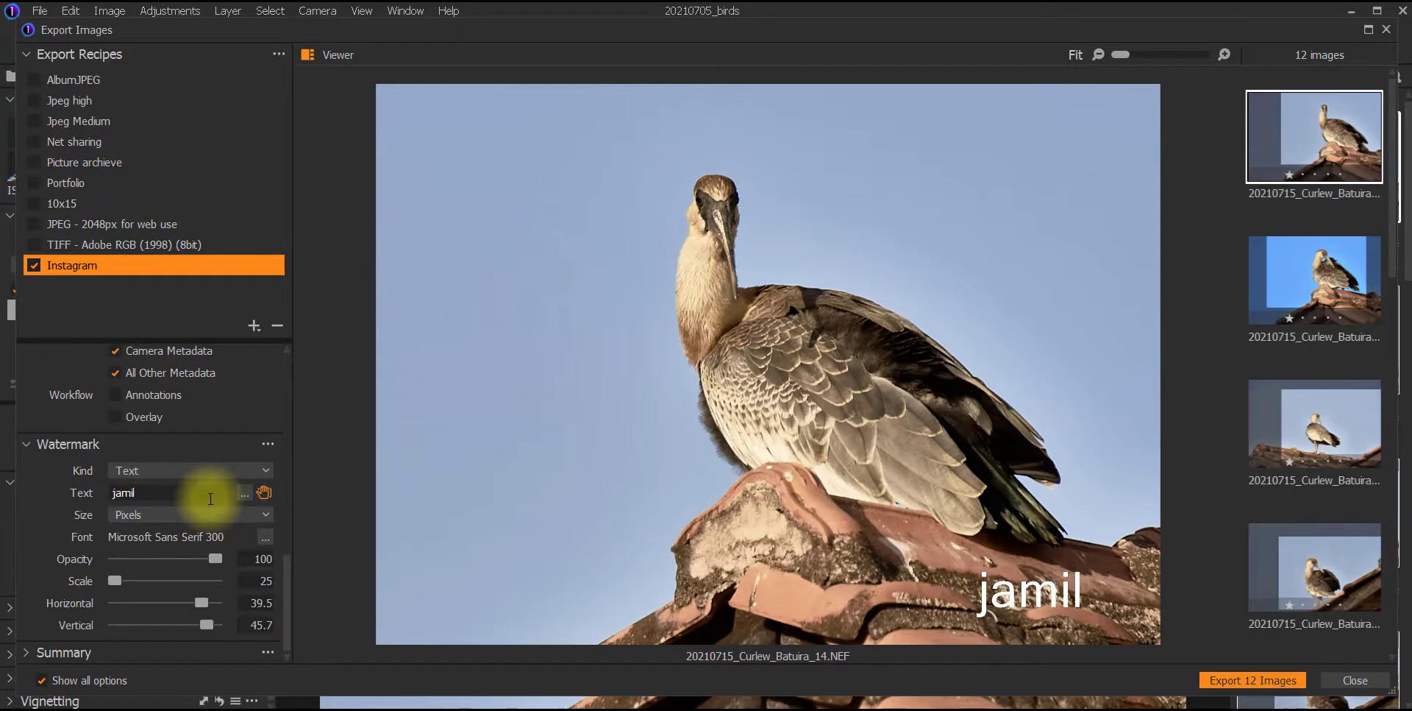
left_click(28, 655)
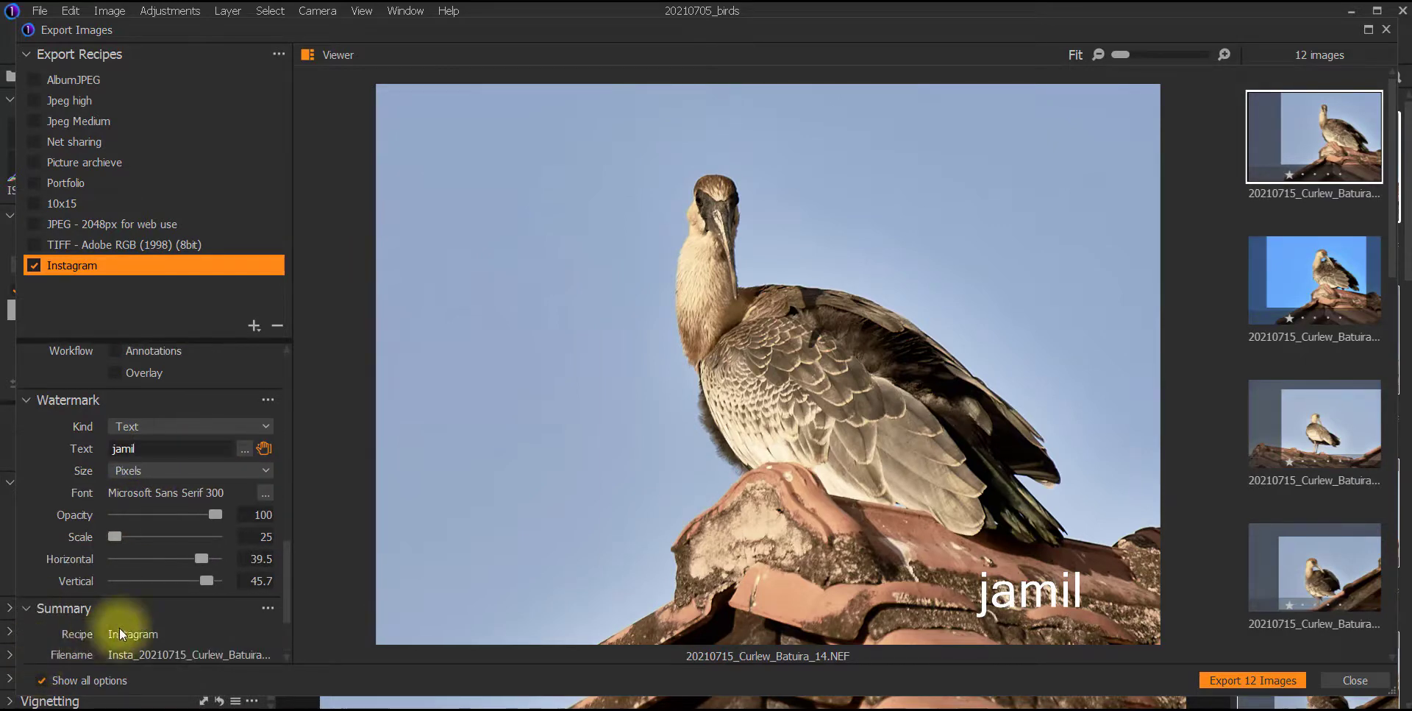
scroll(198, 599, "down", 2)
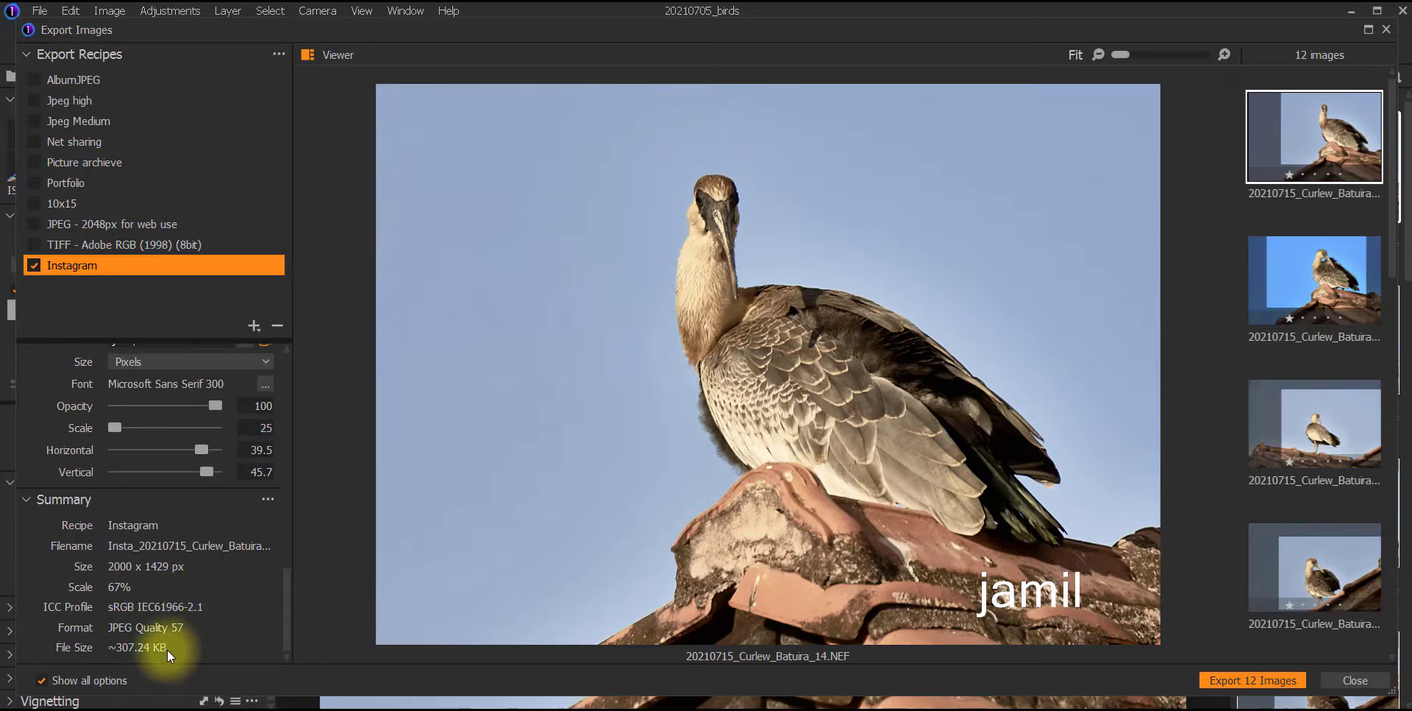
scroll(70, 563, "up", 2)
scroll(100, 518, "up", 2)
scroll(100, 518, "up", 2)
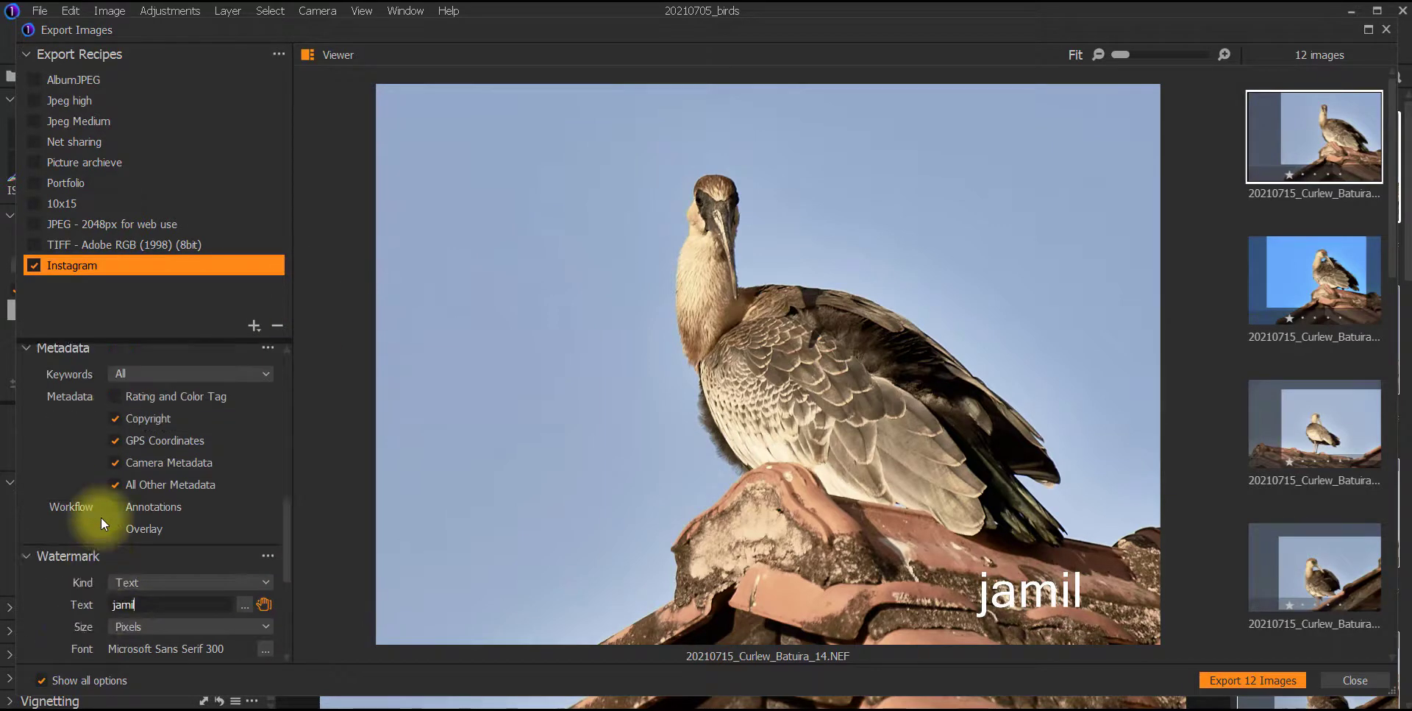
scroll(100, 518, "up", 2)
scroll(100, 518, "up", 3)
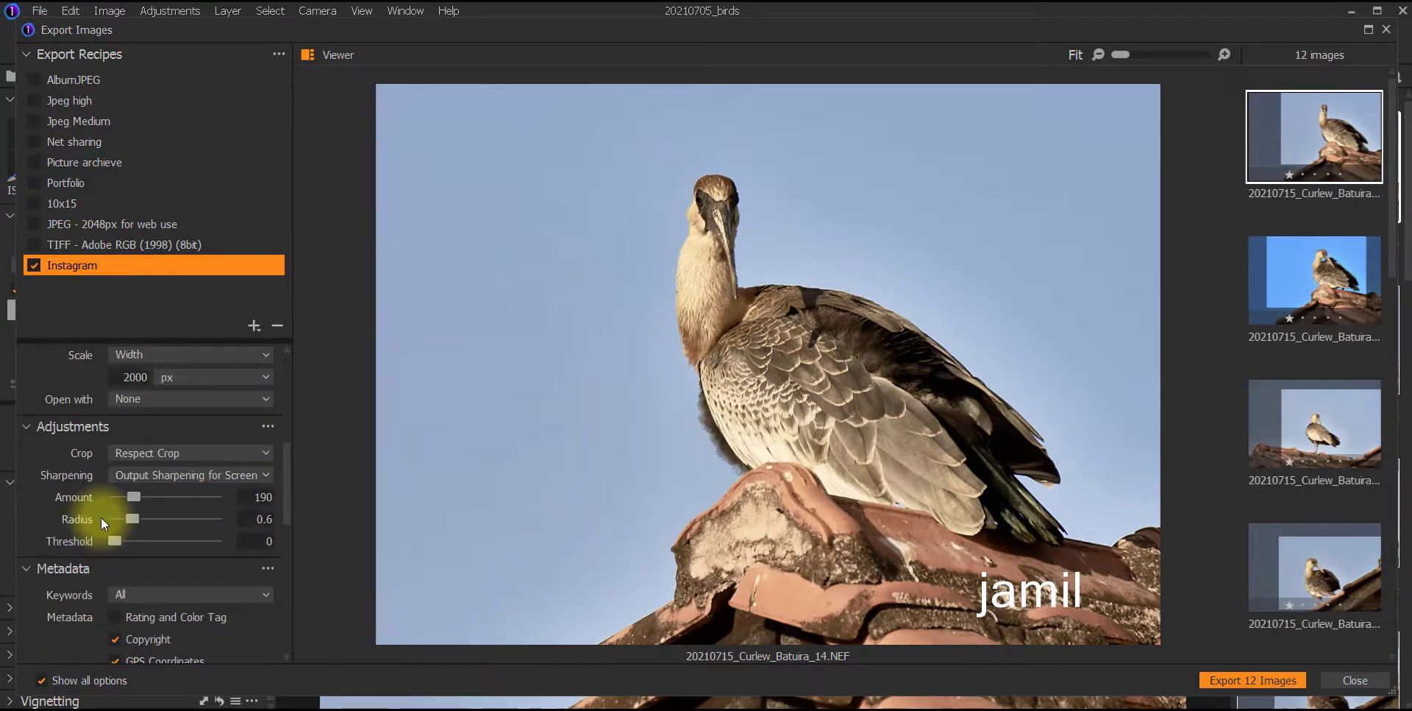
scroll(100, 518, "up", 4)
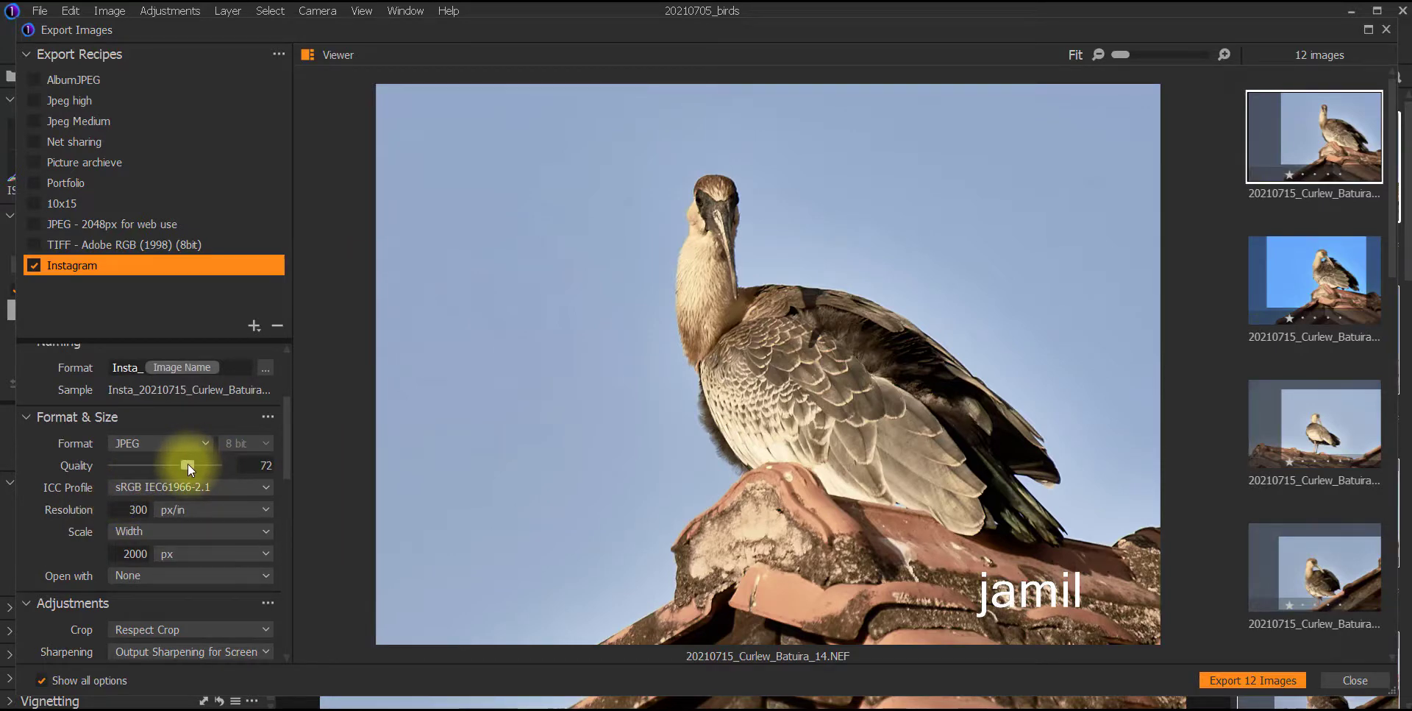
left_click(147, 509)
type("200")
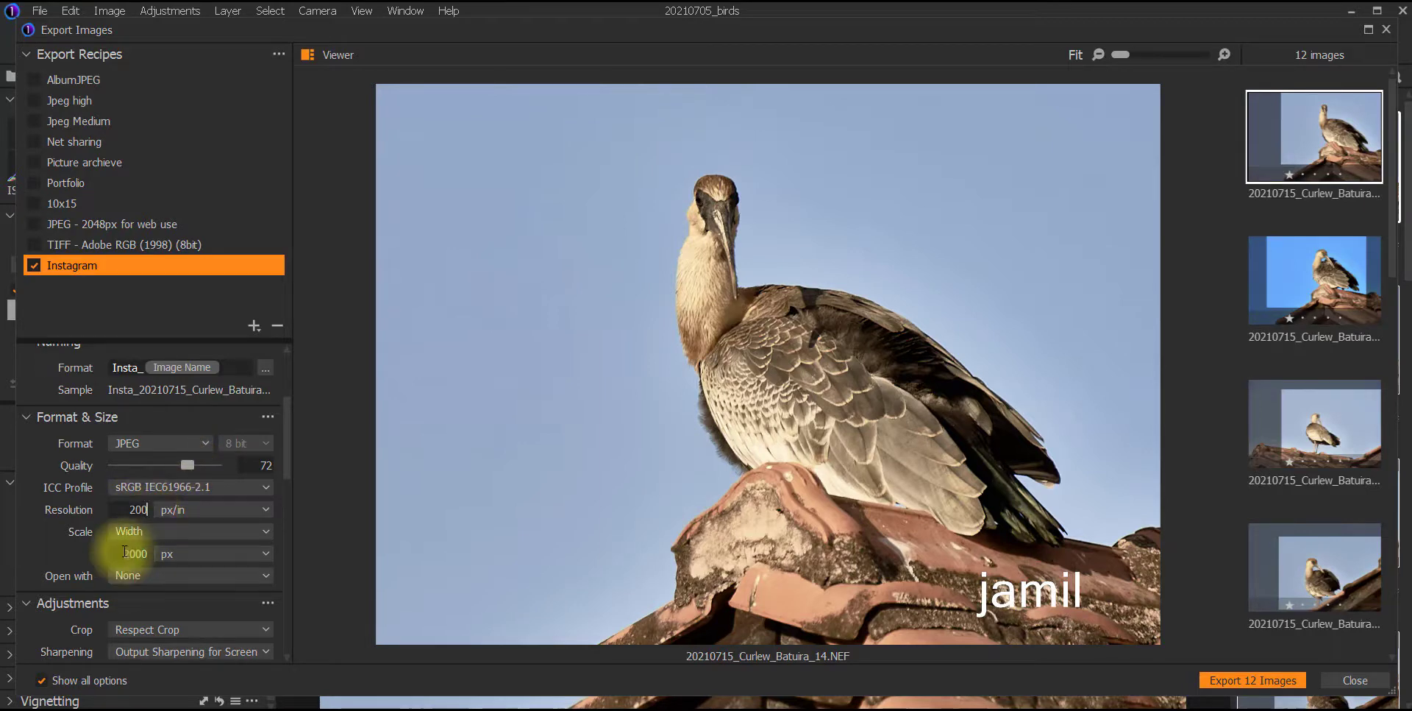
scroll(145, 532, "down", 3)
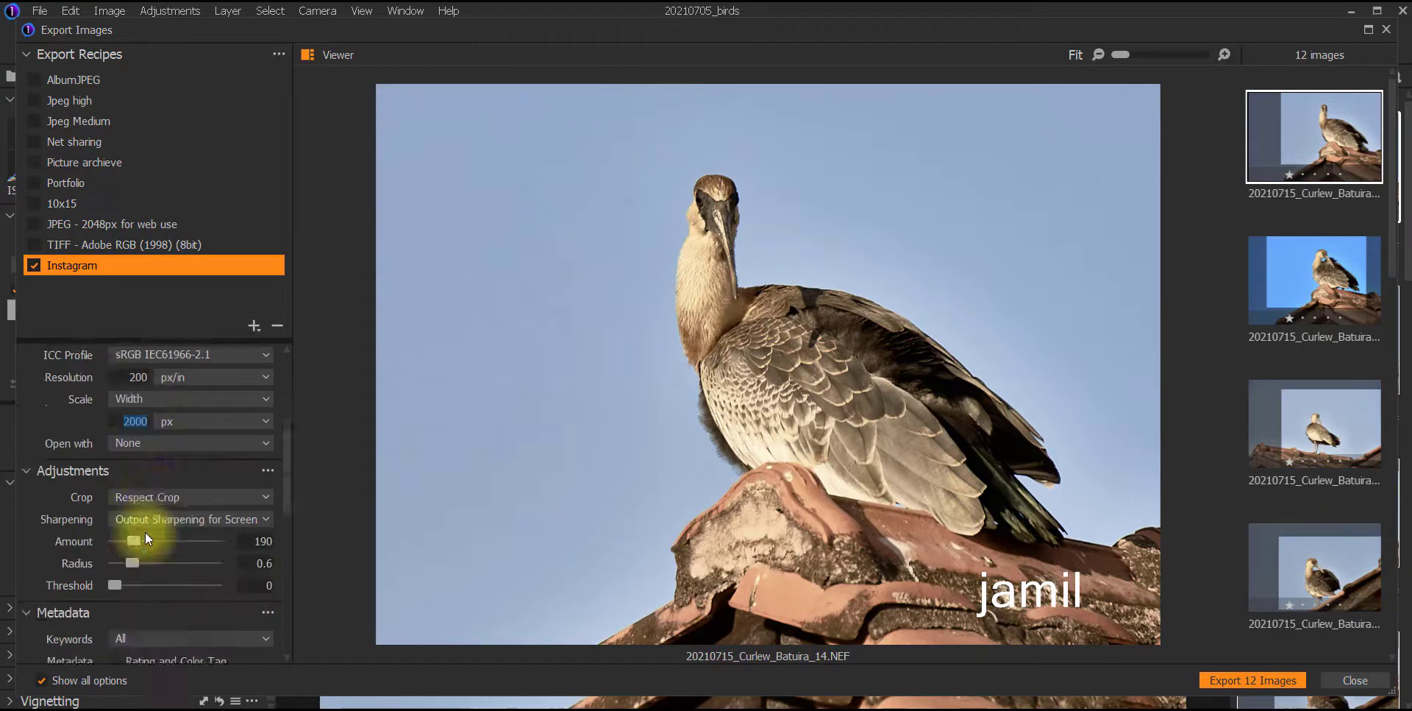
scroll(145, 532, "down", 5)
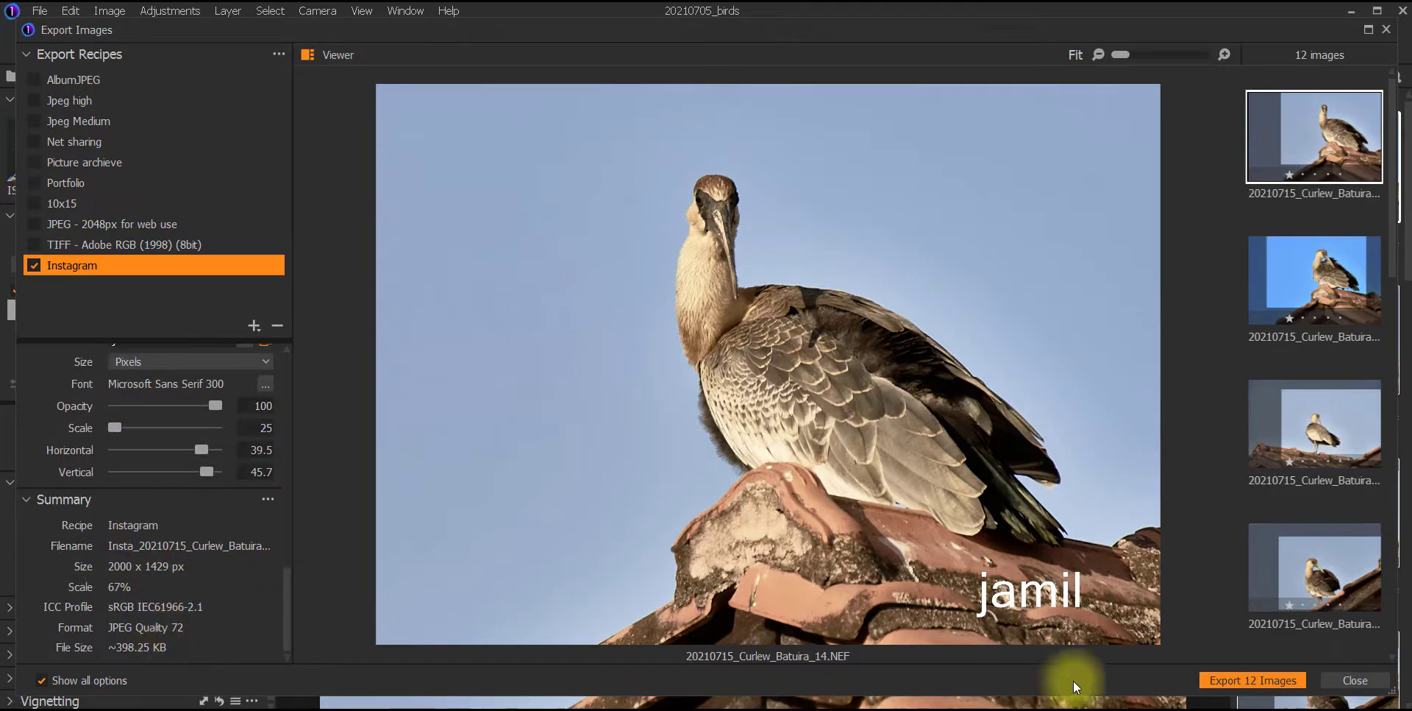
Step: Export all 12 images with the Instagram recipe
left_click(1230, 682)
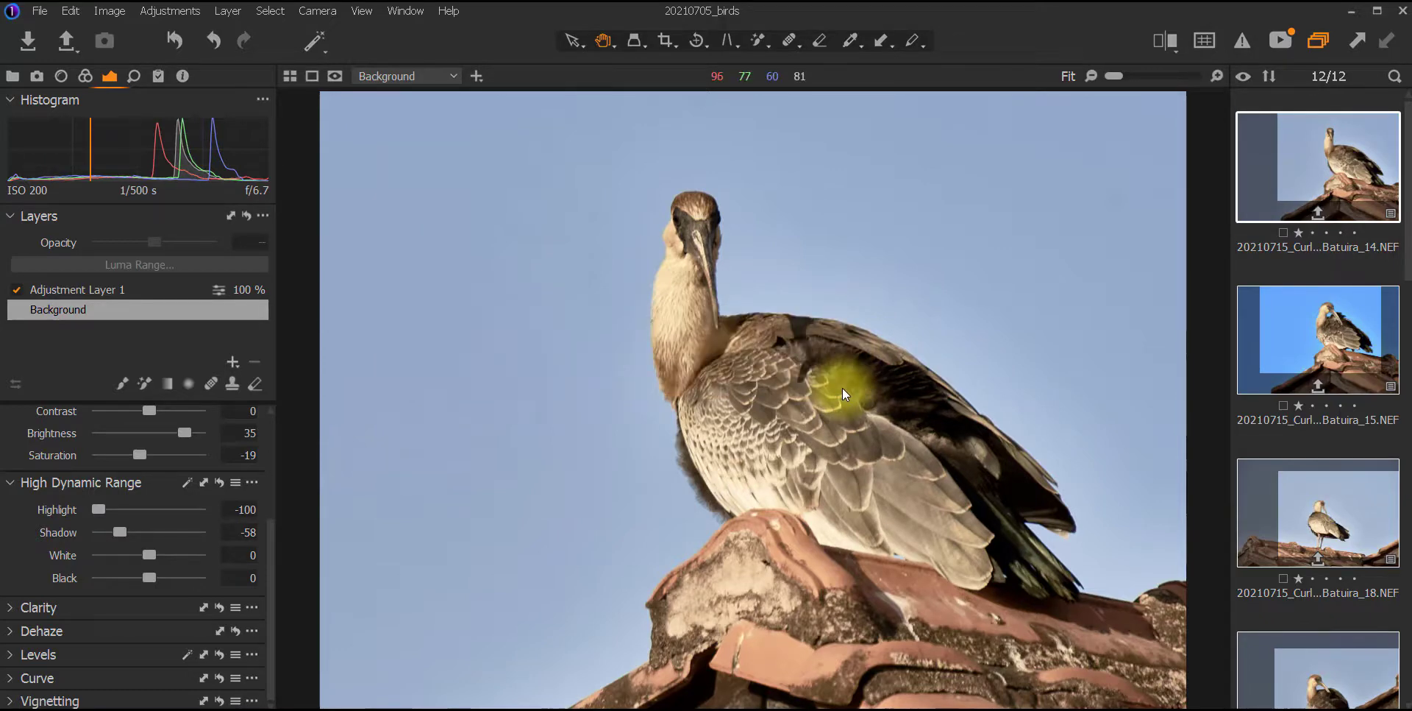
Step: Confirm twelve Insta_ JPEGs in Download\CaptureOne\Aug 12 2021, then return to Capture One
left_click(1221, 707)
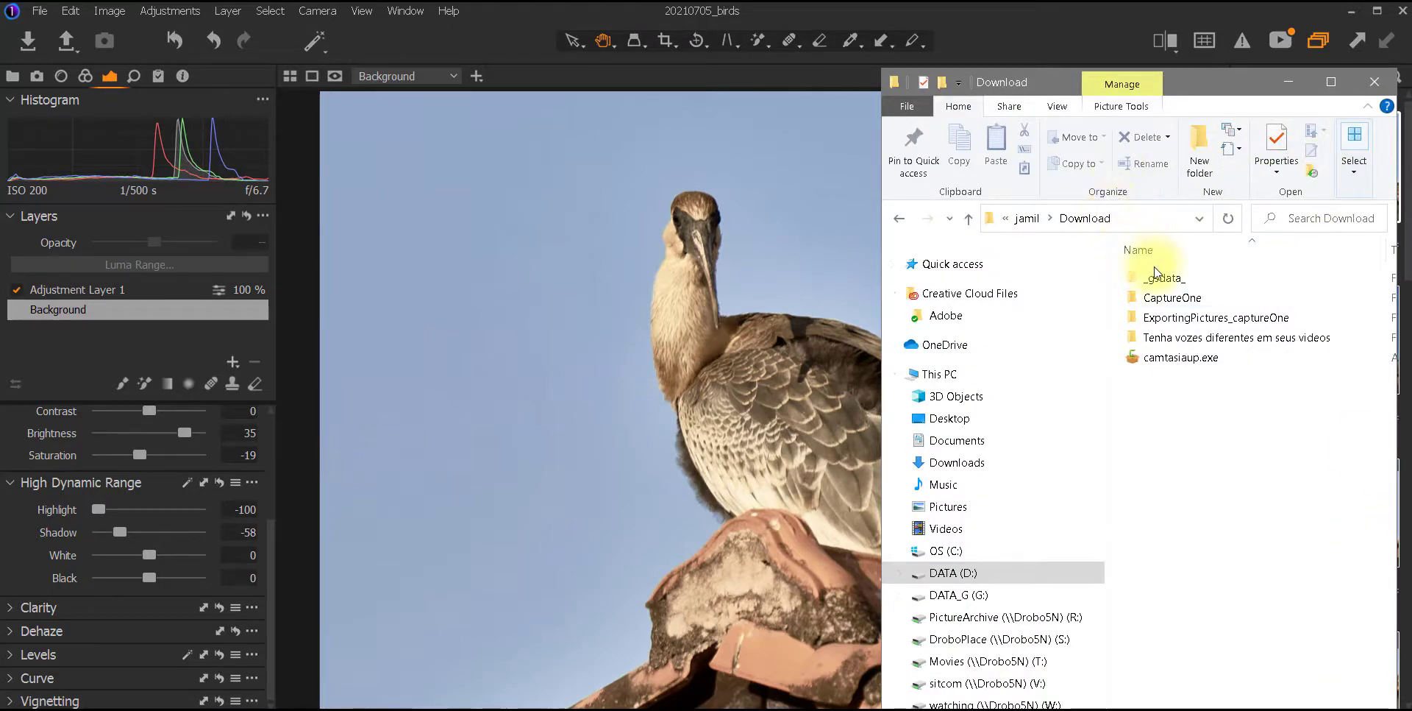
double_click(1174, 299)
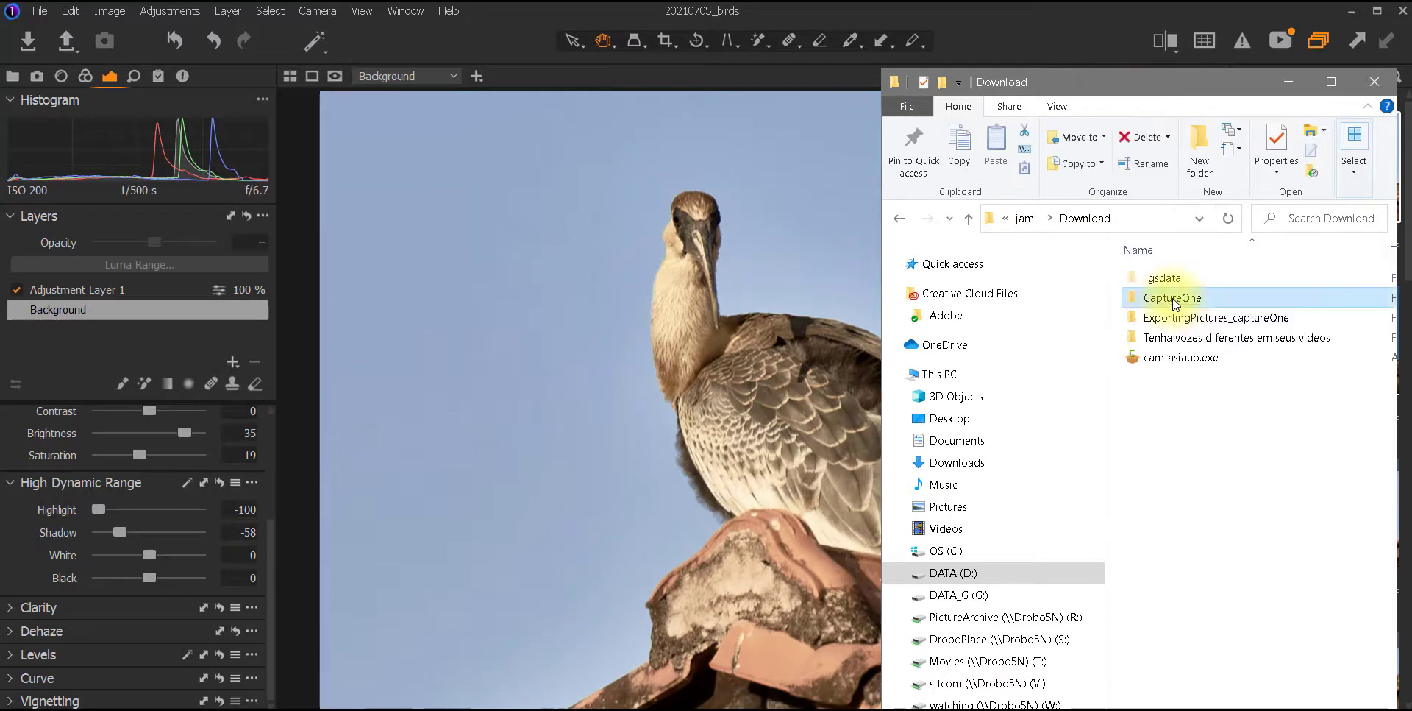
double_click(1184, 279)
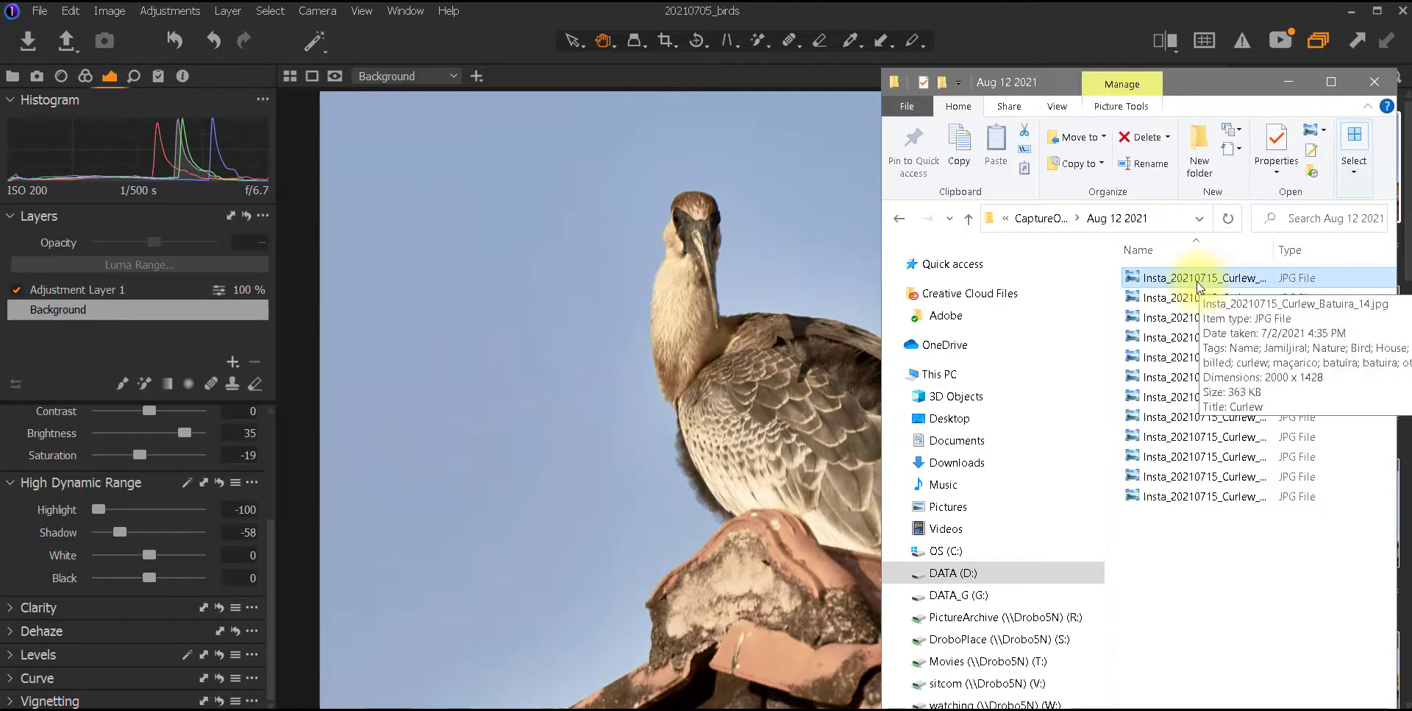
left_click_drag(1280, 247, 1349, 236)
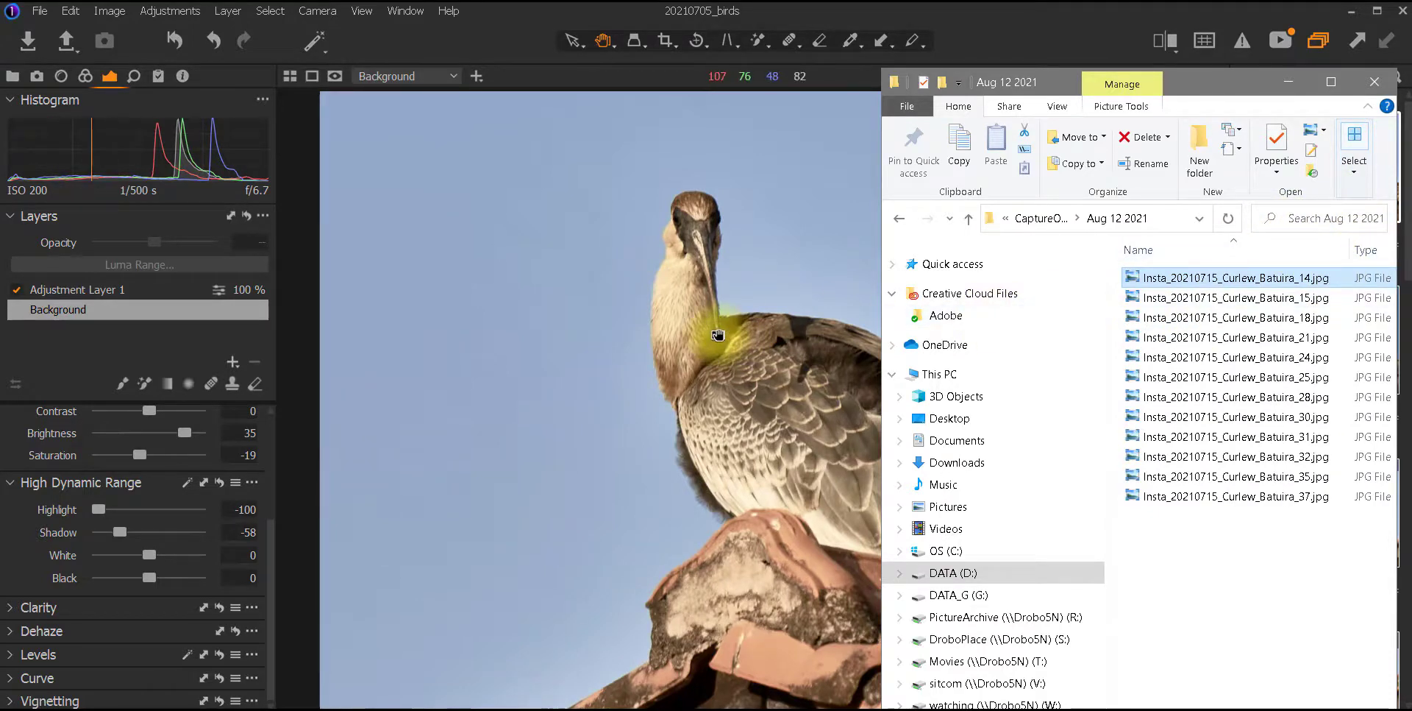
left_click(718, 335)
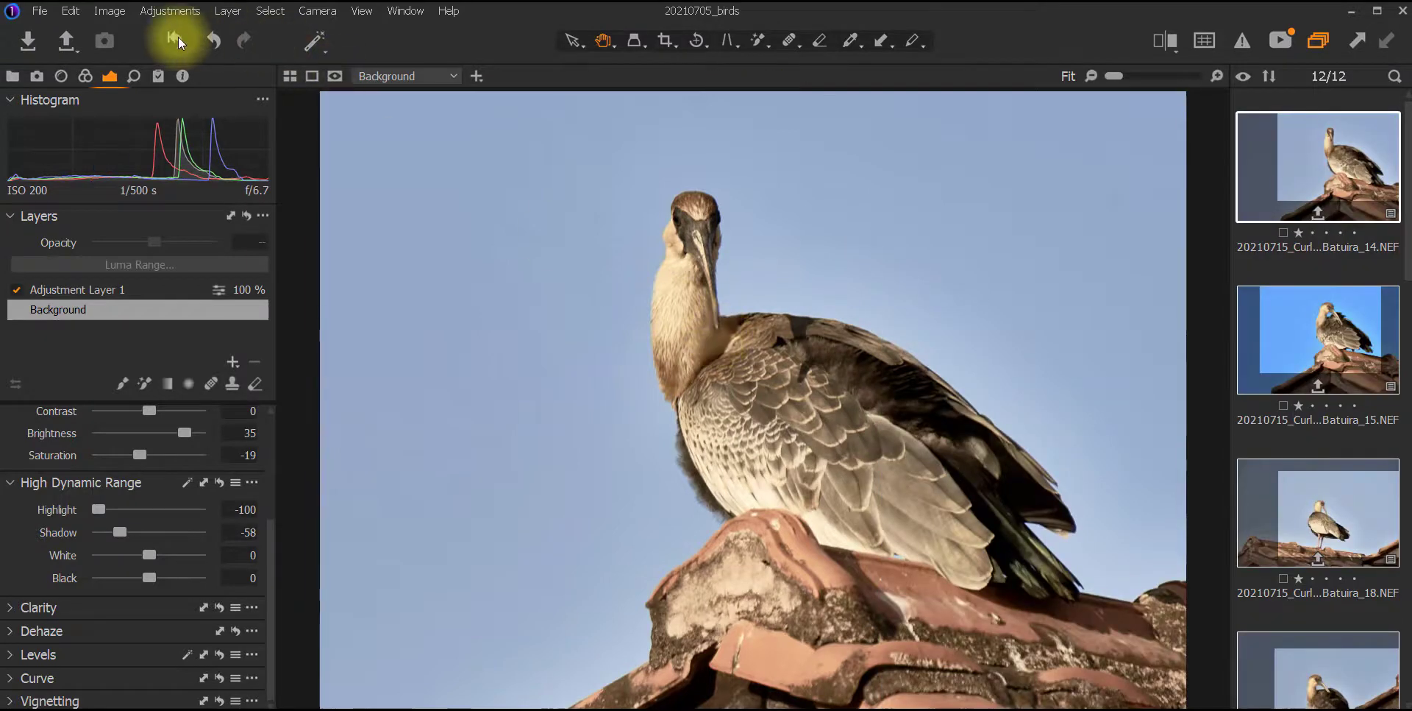
Step: Re-export the 12 photos using Process with previous settings
left_click(75, 50)
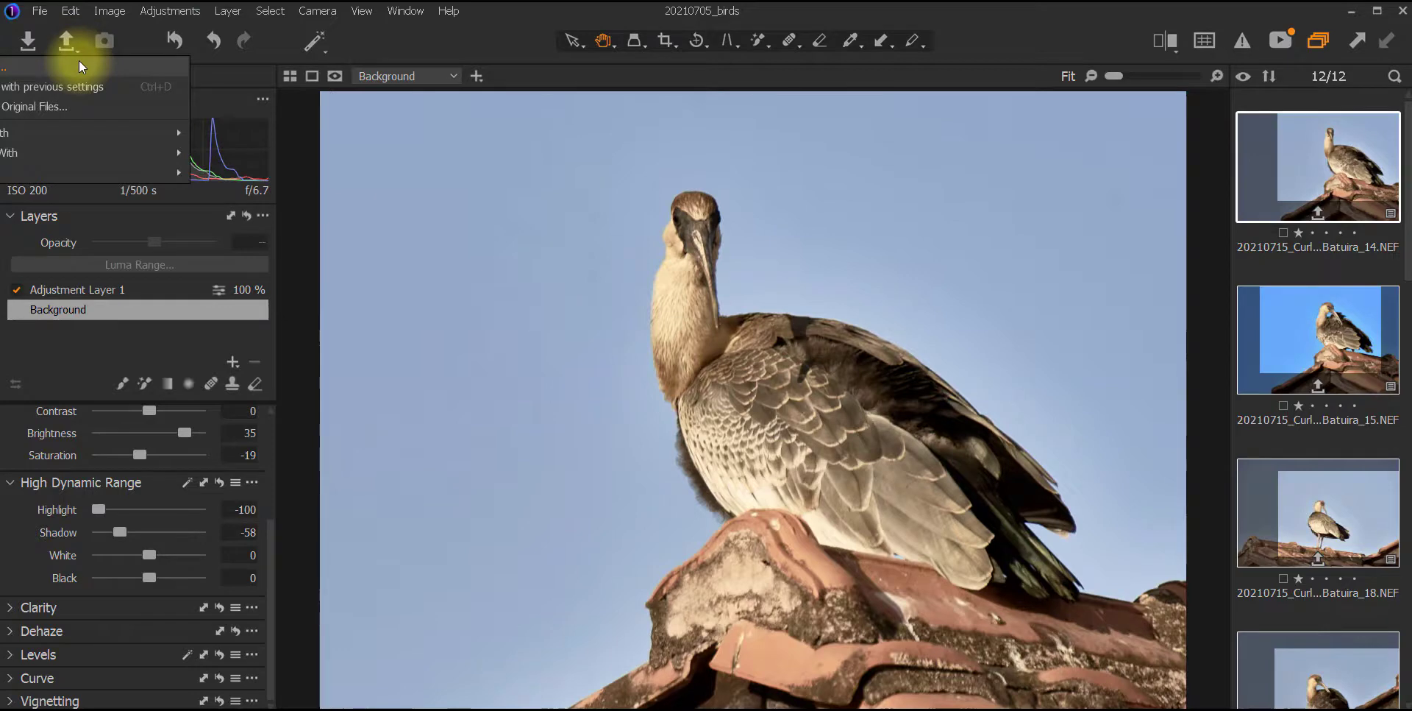
left_click(118, 87)
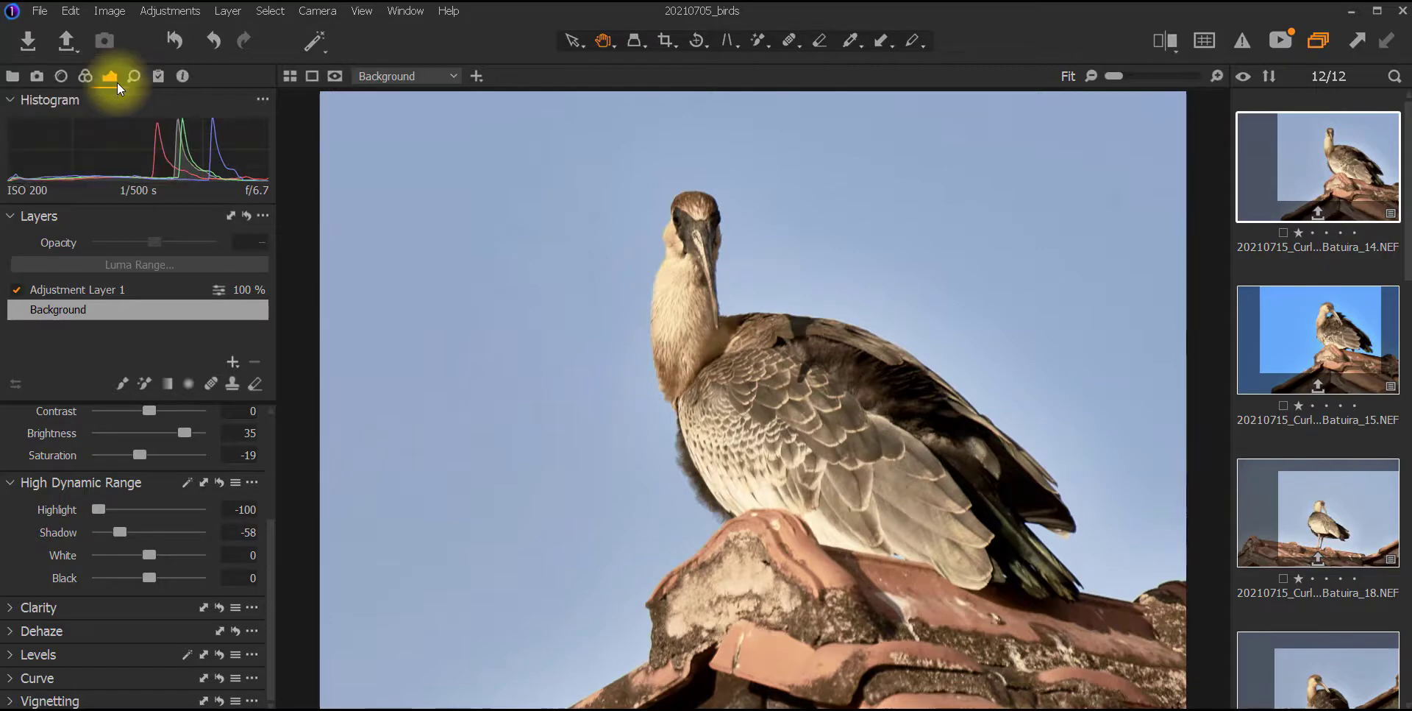